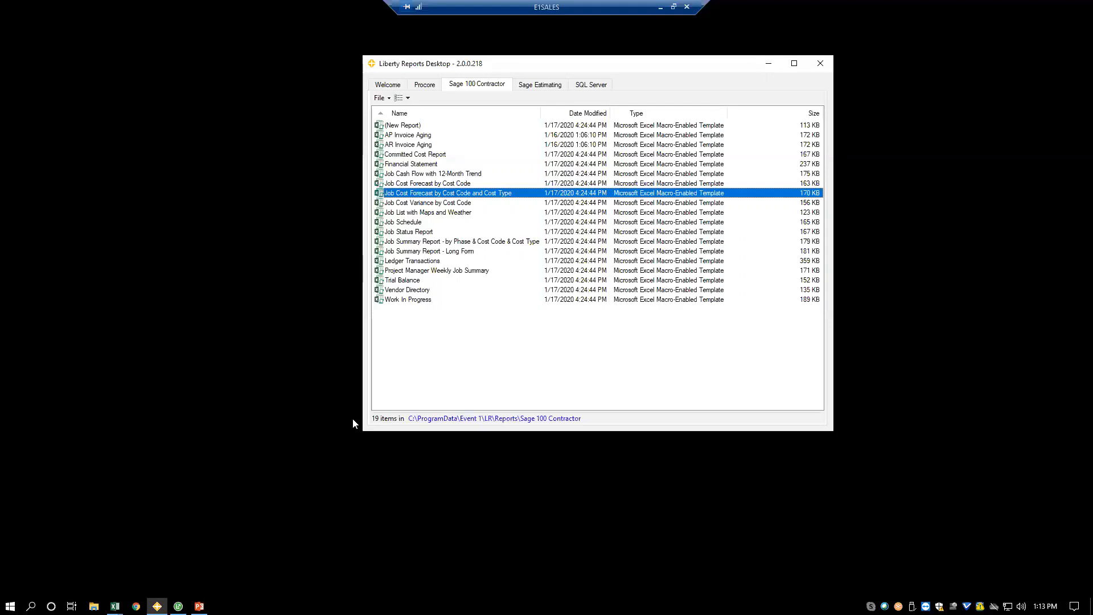
# - Switch to the Work In Progress workbook in Excel and read its Information sheet, ending on the WIP sheet
pyautogui.click(115, 606)
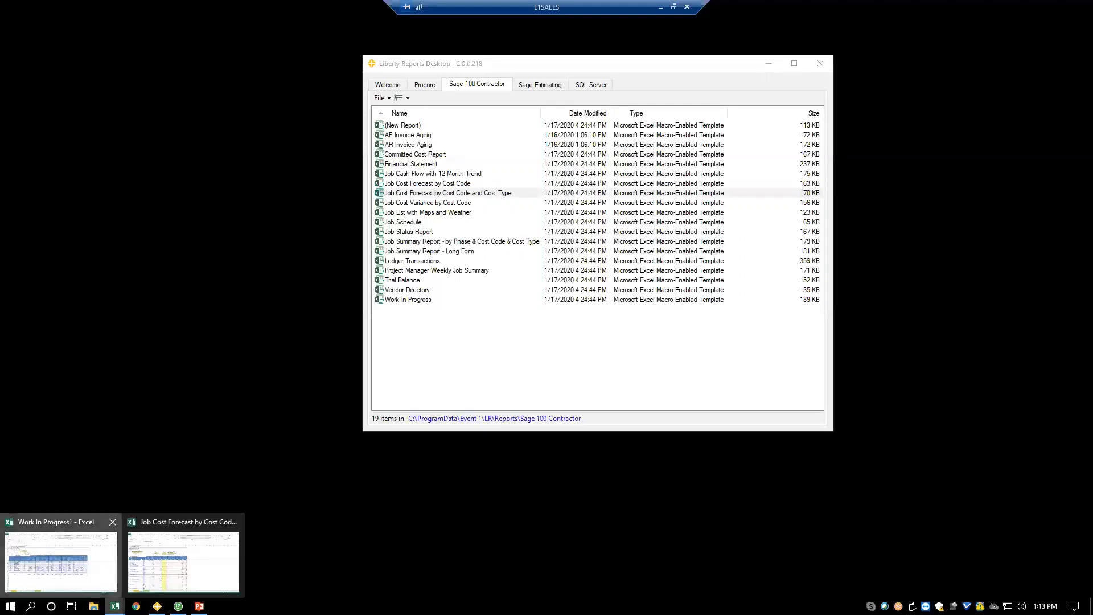
pyautogui.click(63, 561)
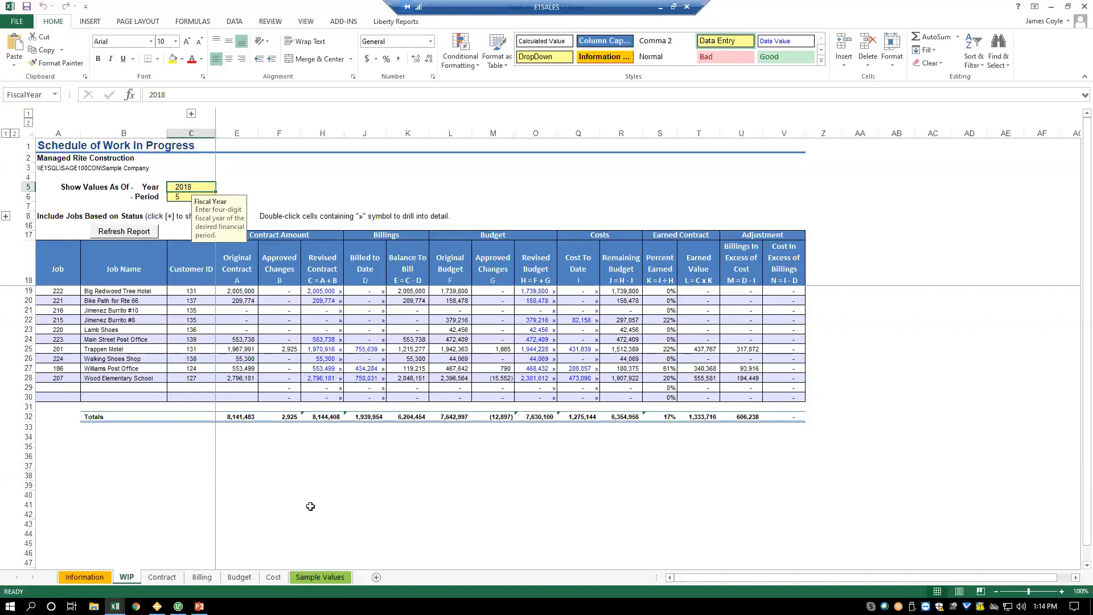
pyautogui.click(86, 579)
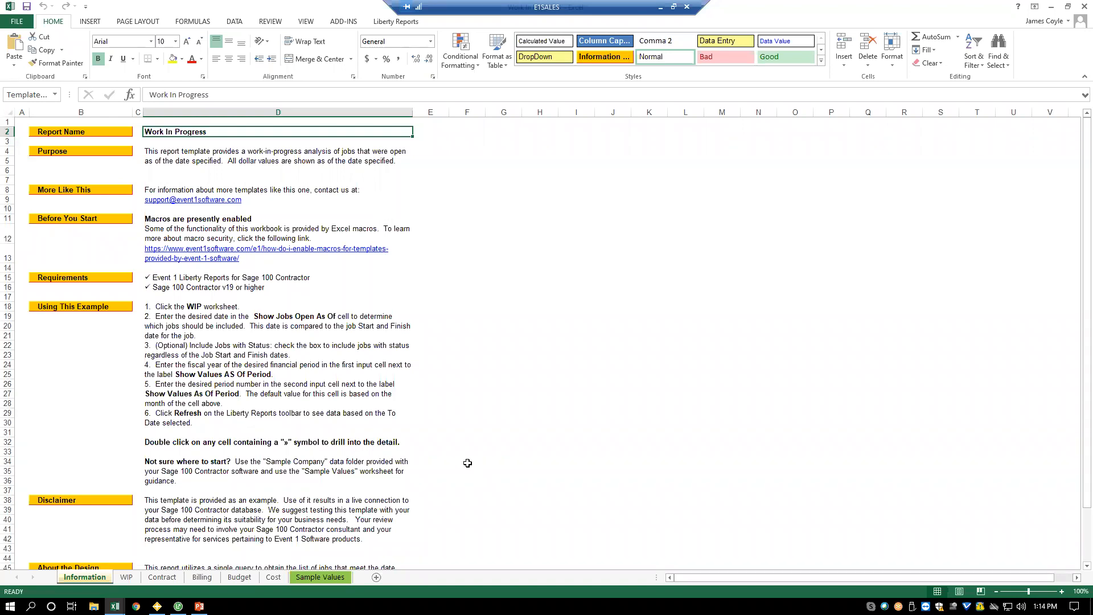
pyautogui.click(126, 577)
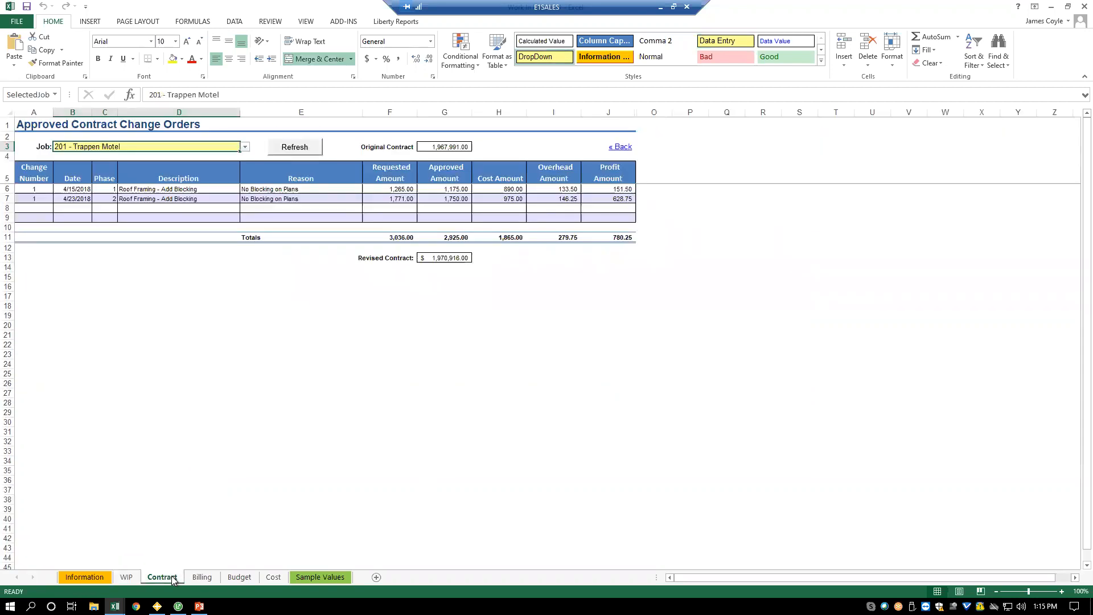
# - Review the Contract, Billing, Budget and Cost detail sheets and return to the WIP schedule
pyautogui.click(200, 578)
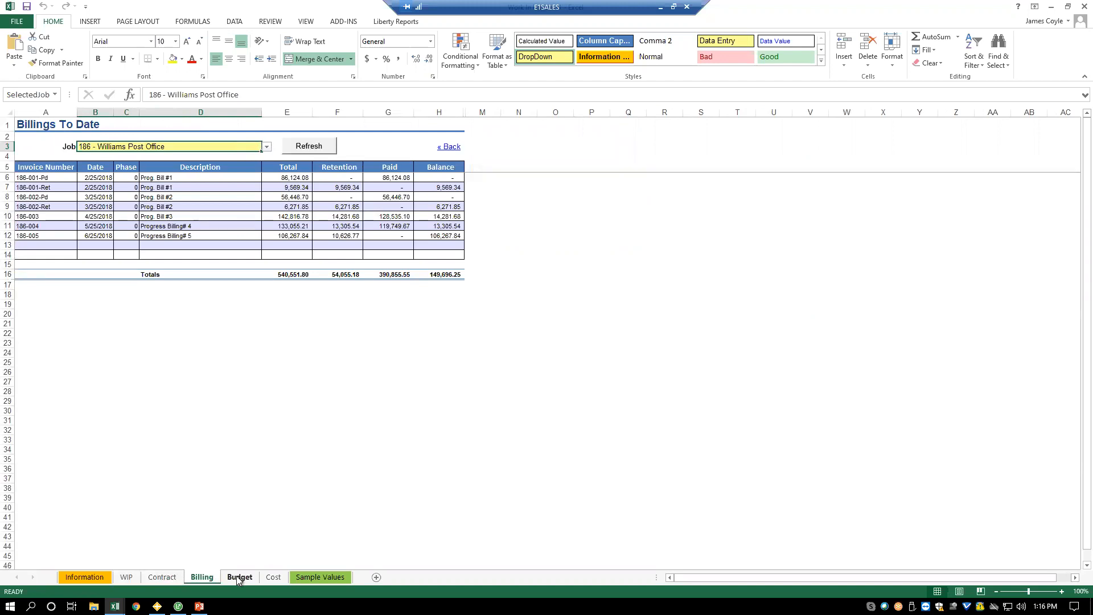
pyautogui.click(239, 579)
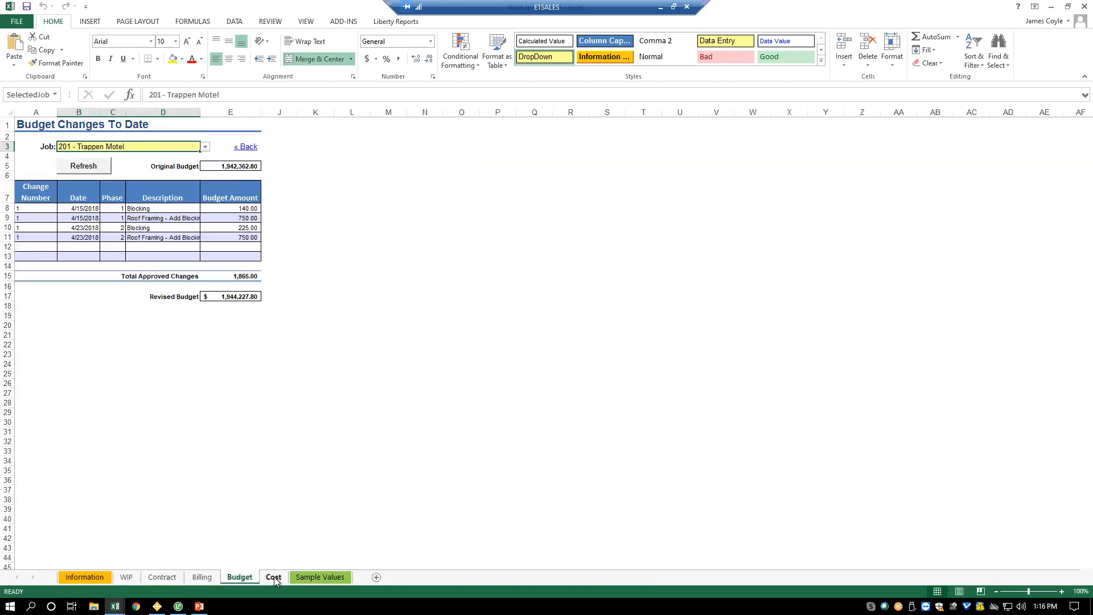
pyautogui.click(273, 577)
pyautogui.click(126, 578)
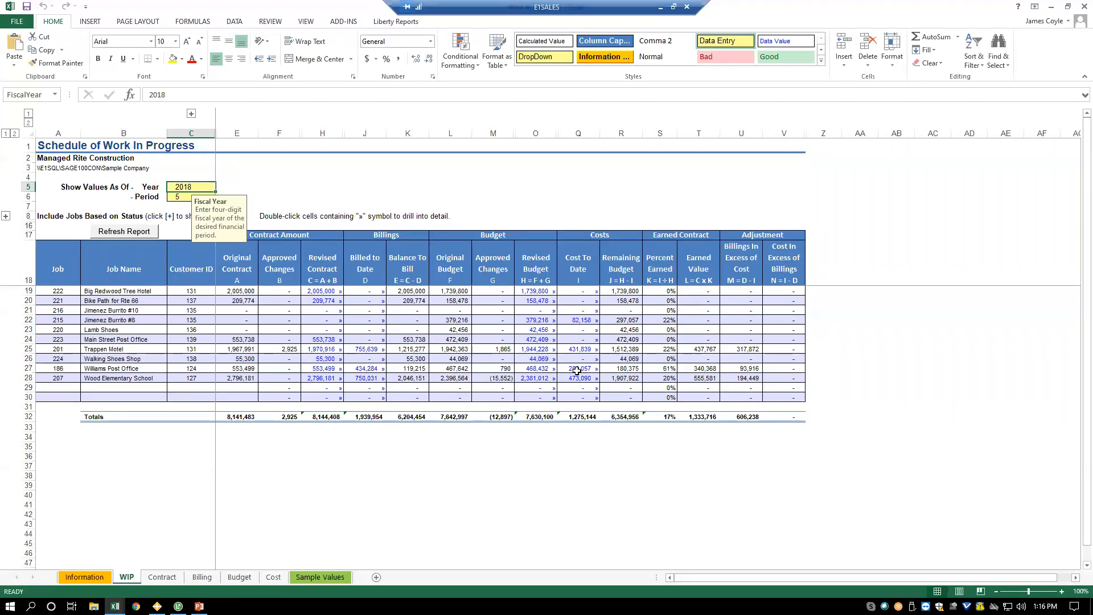
pyautogui.click(274, 577)
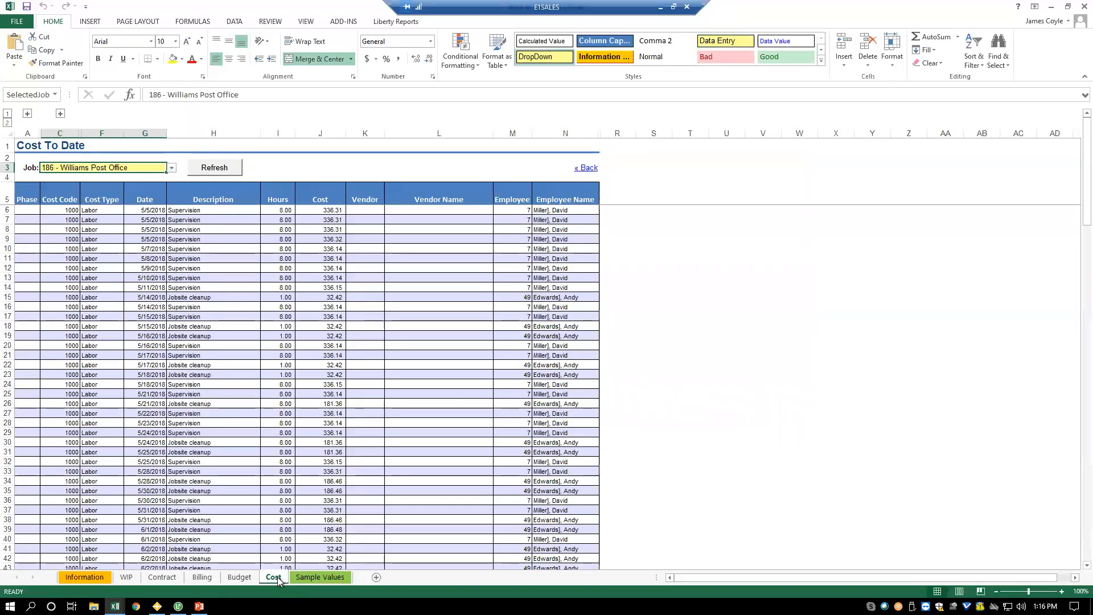
pyautogui.click(126, 577)
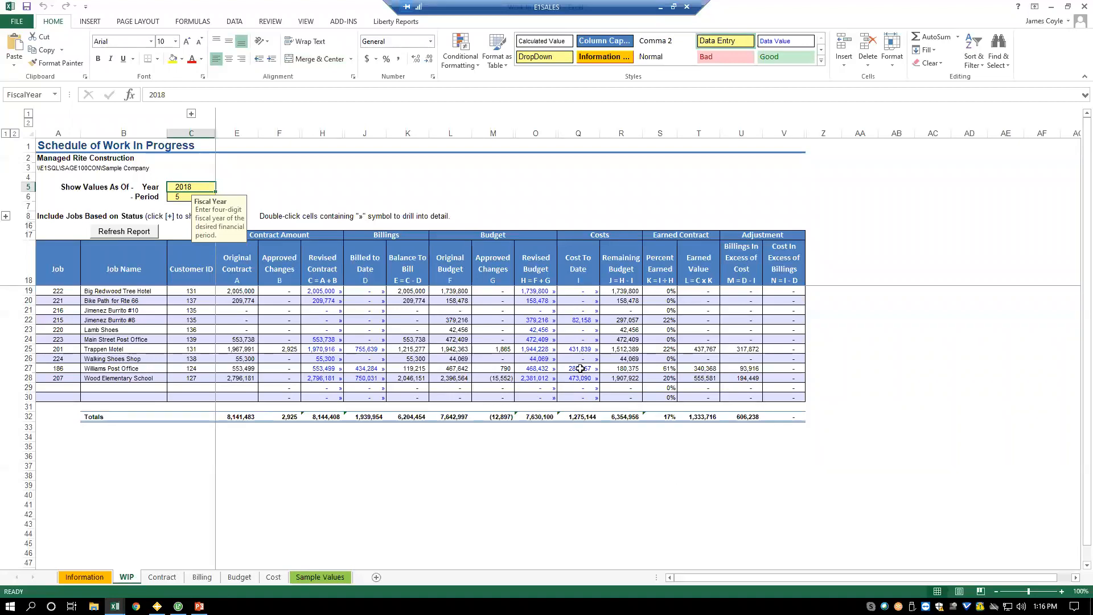
# - Drill into the Cost To Date amount of the Williams Post Office job, checking Sage 100 Contractor before returning to the cost detail
pyautogui.doubleClick(579, 368)
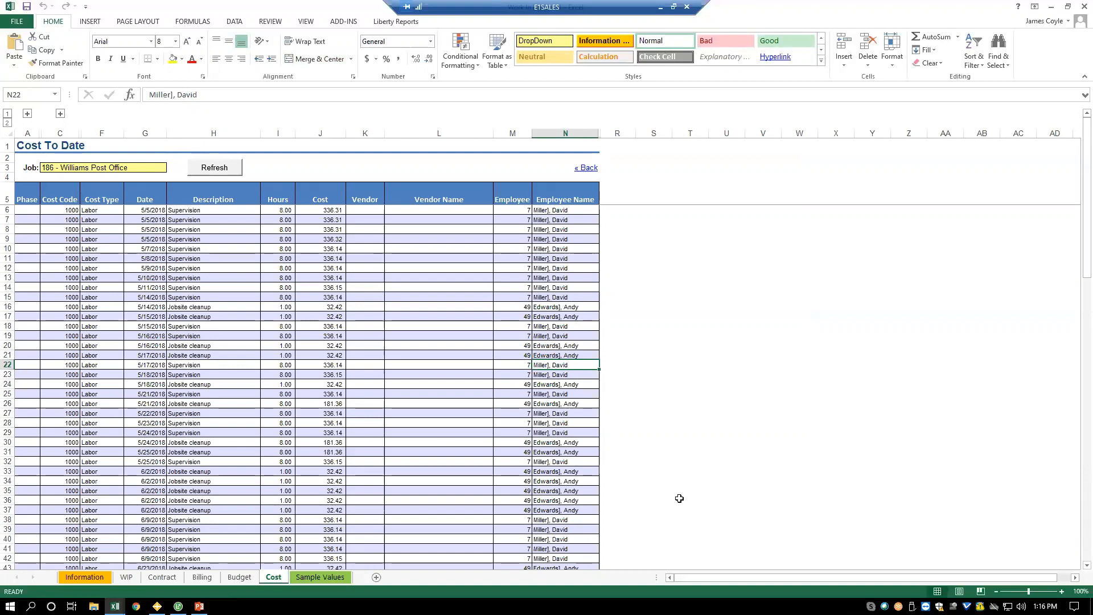
pyautogui.click(178, 606)
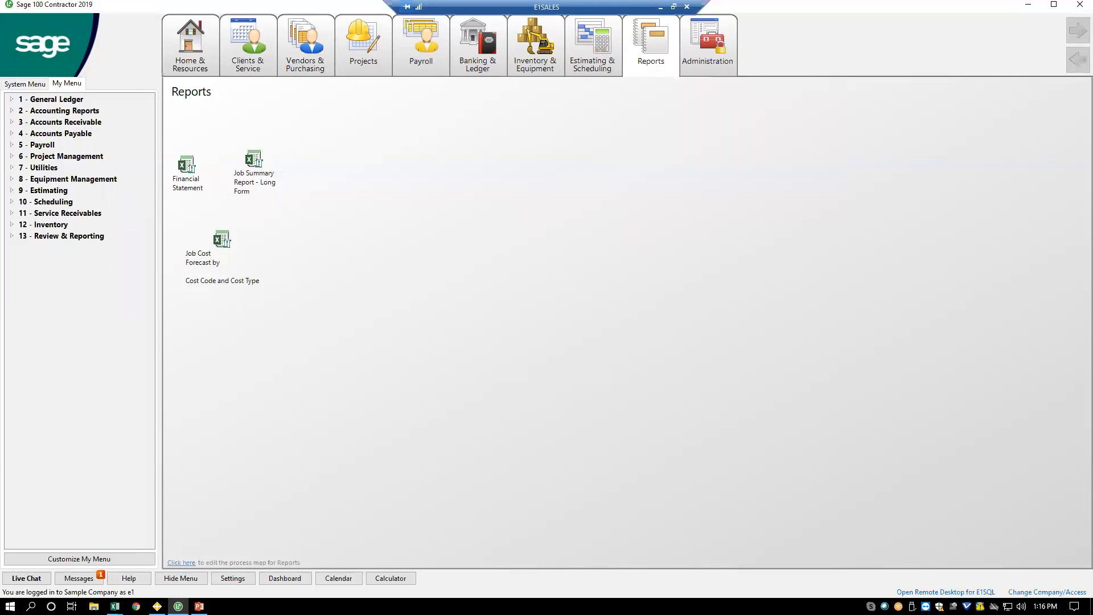
pyautogui.click(115, 606)
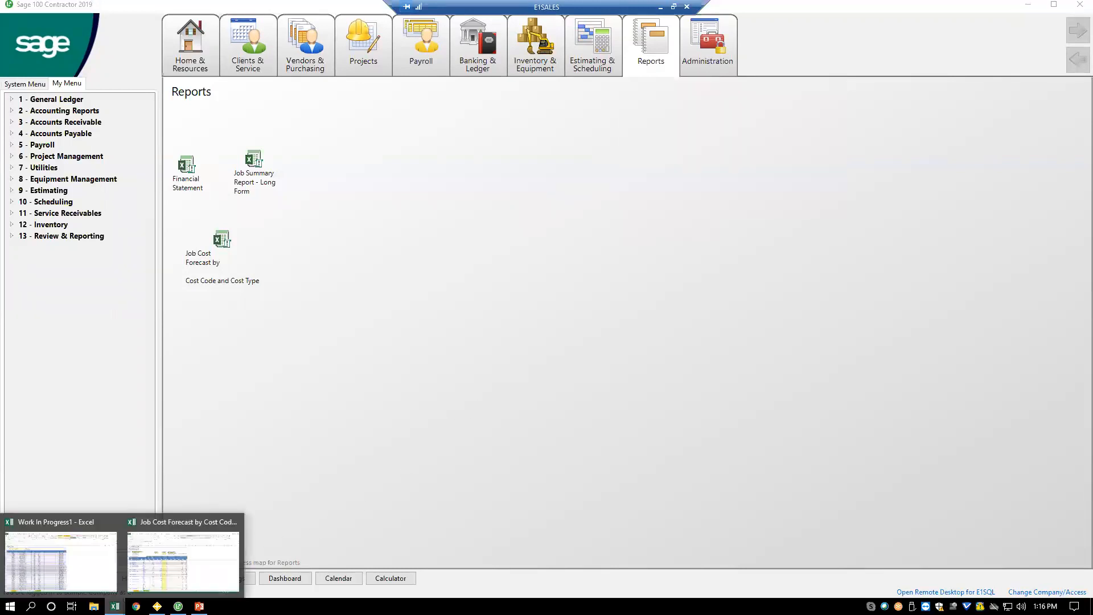
pyautogui.click(60, 579)
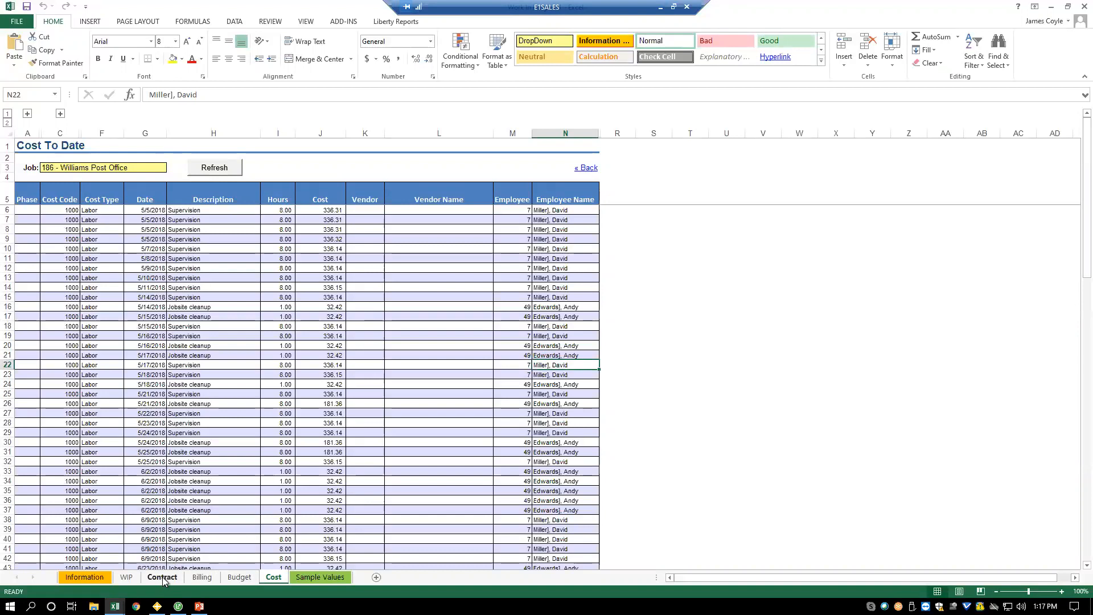
# - Revisit the Information sheet and the Liberty Reports Desktop template list, ending on the workbook's WIP sheet
pyautogui.click(125, 578)
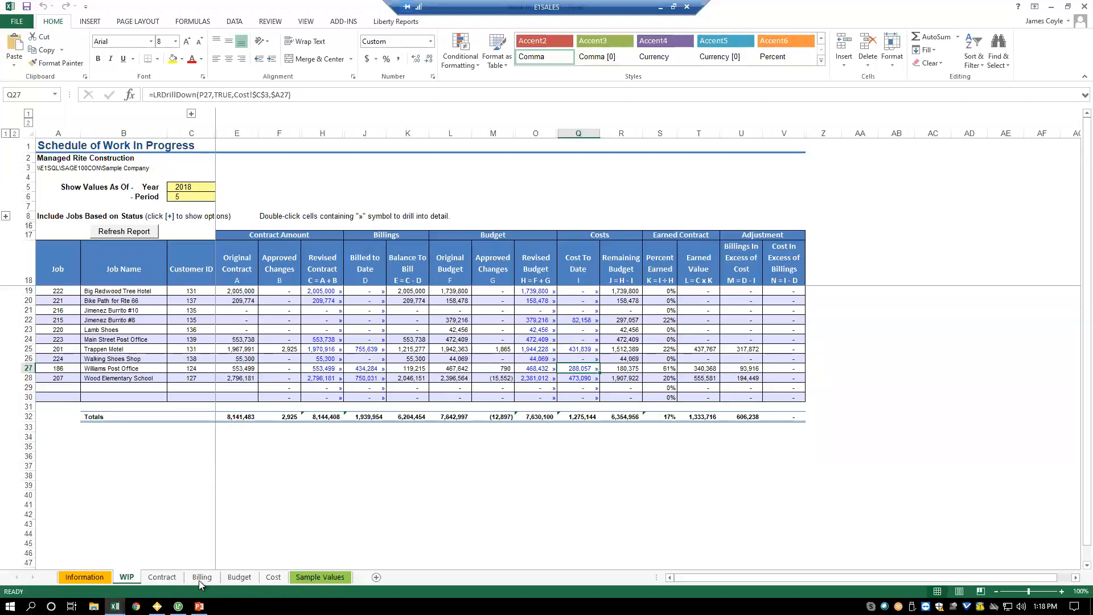
pyautogui.click(78, 578)
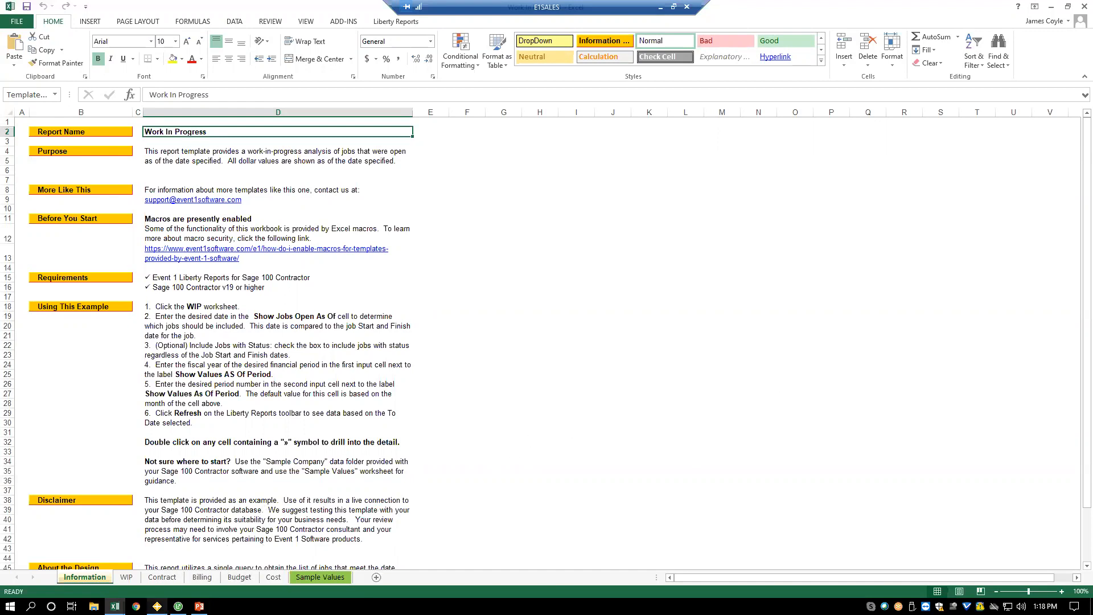
pyautogui.click(157, 606)
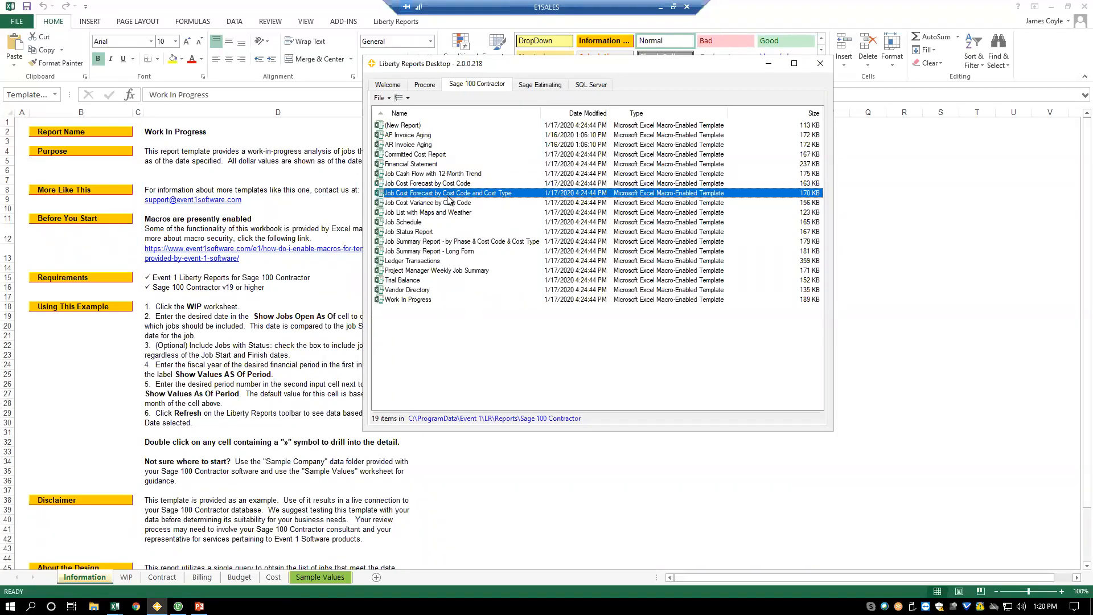
pyautogui.click(136, 577)
pyautogui.click(127, 577)
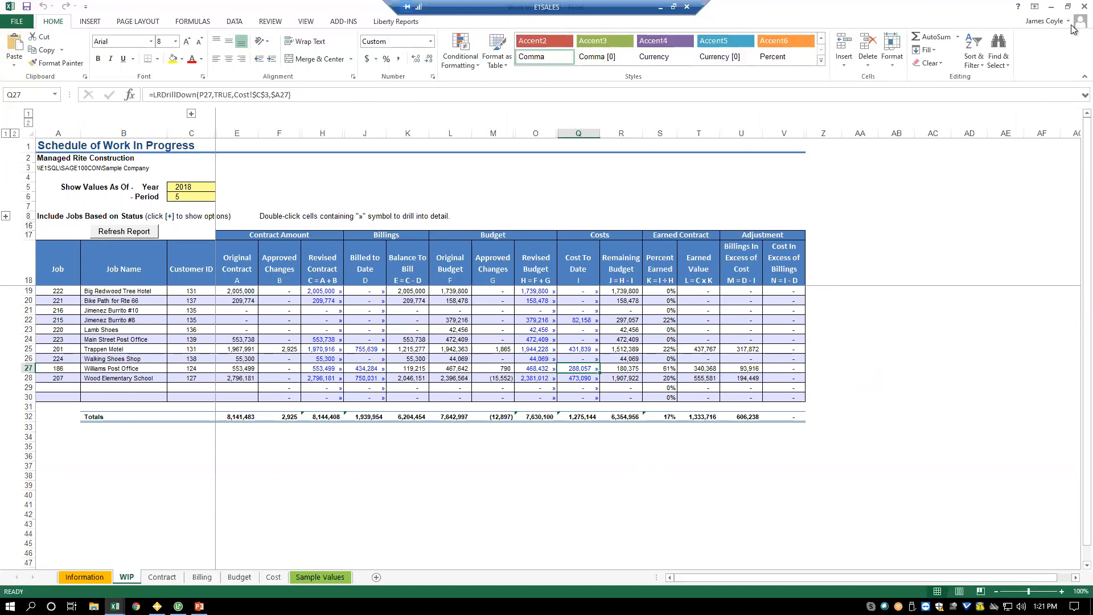
# - Minimize the Work In Progress workbook and Sage 100 Contractor, moving the Liberty Reports Desktop window aside
pyautogui.click(1051, 6)
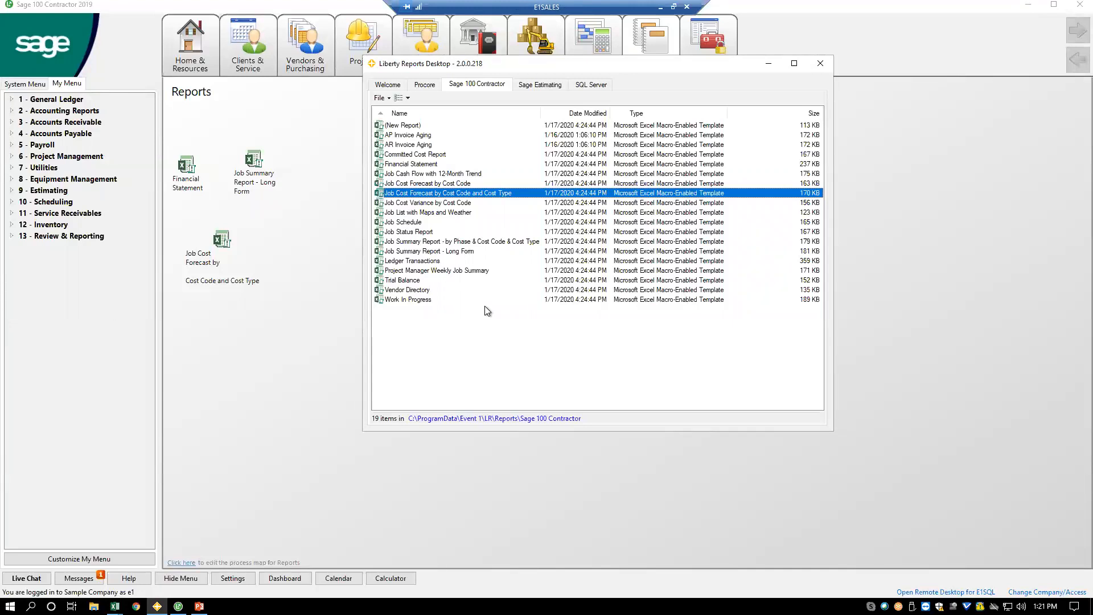
pyautogui.moveTo(571, 63); pyautogui.dragTo(671, 186)
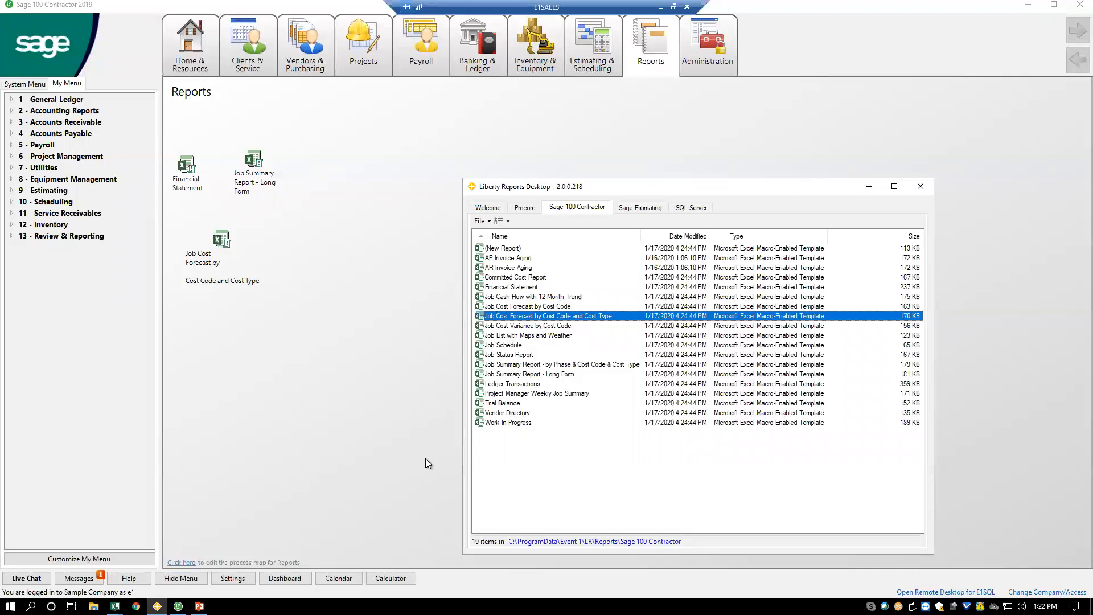
pyautogui.click(1028, 8)
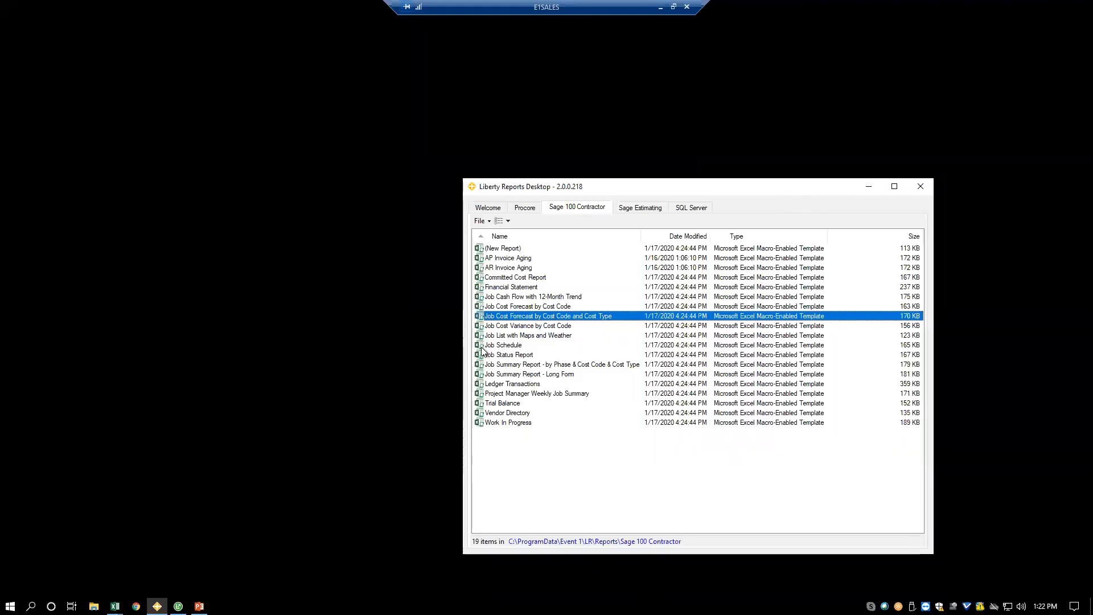
# - Switch to the Job Cost Forecast workbook in Excel and read its Information sheet, ending on the Report sheet
pyautogui.click(115, 605)
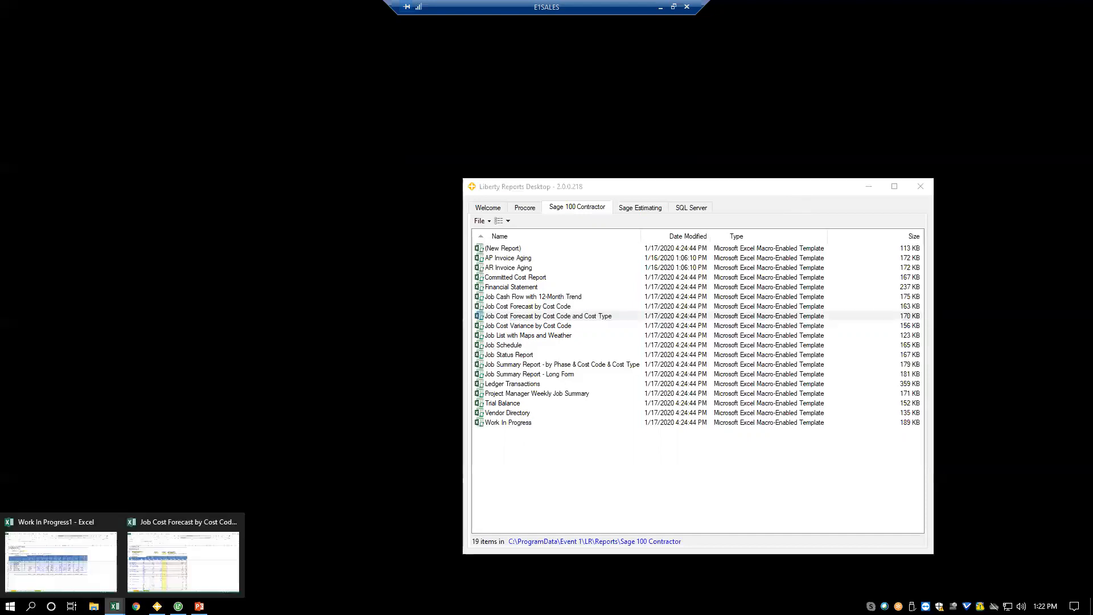
pyautogui.click(179, 576)
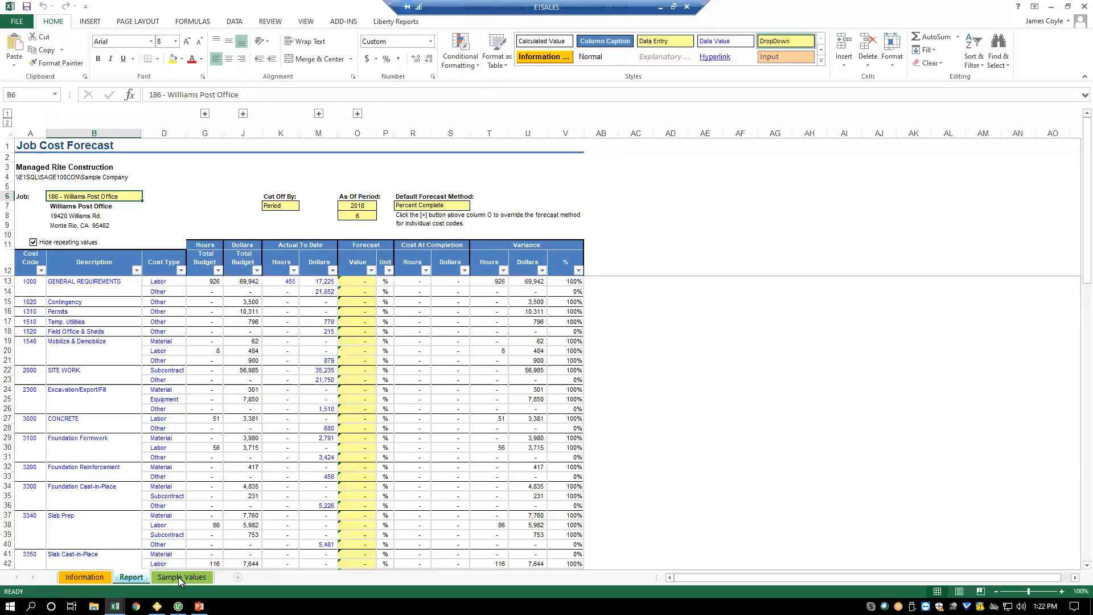
pyautogui.click(108, 579)
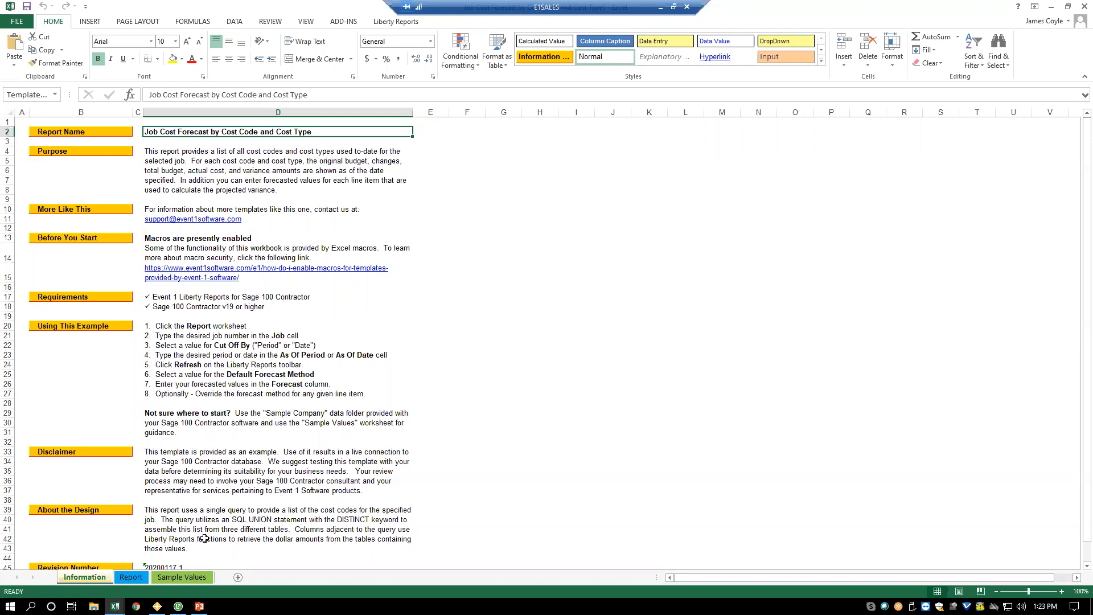
pyautogui.click(131, 577)
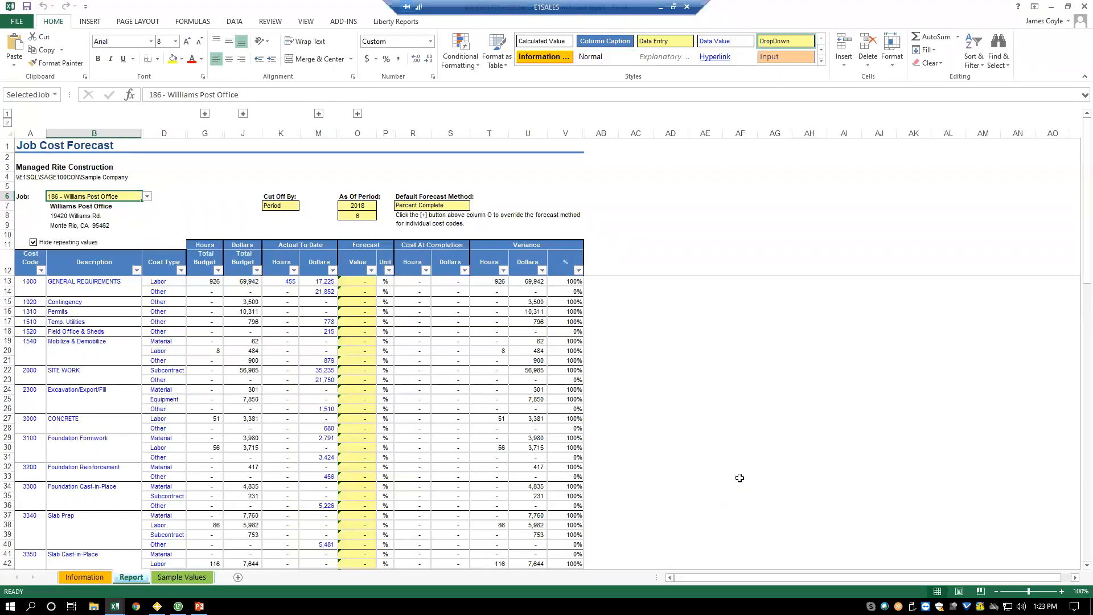
# - Expand the budgeted hours, budgeted dollars and actual-to-date column groups, and refresh the Job Cost Forecast report
pyautogui.click(206, 114)
pyautogui.click(316, 114)
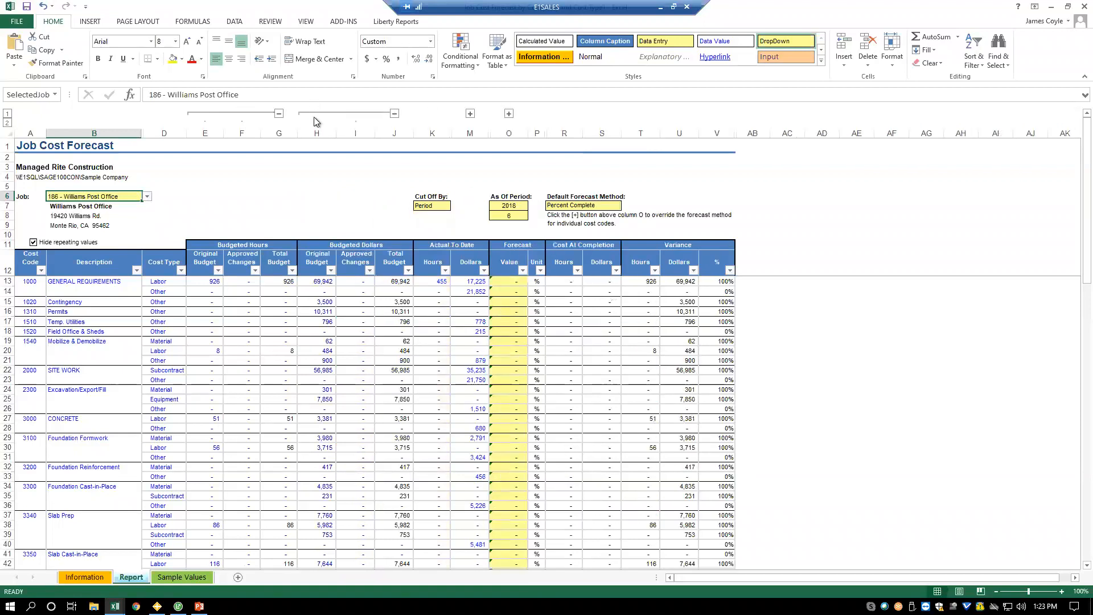
pyautogui.click(470, 114)
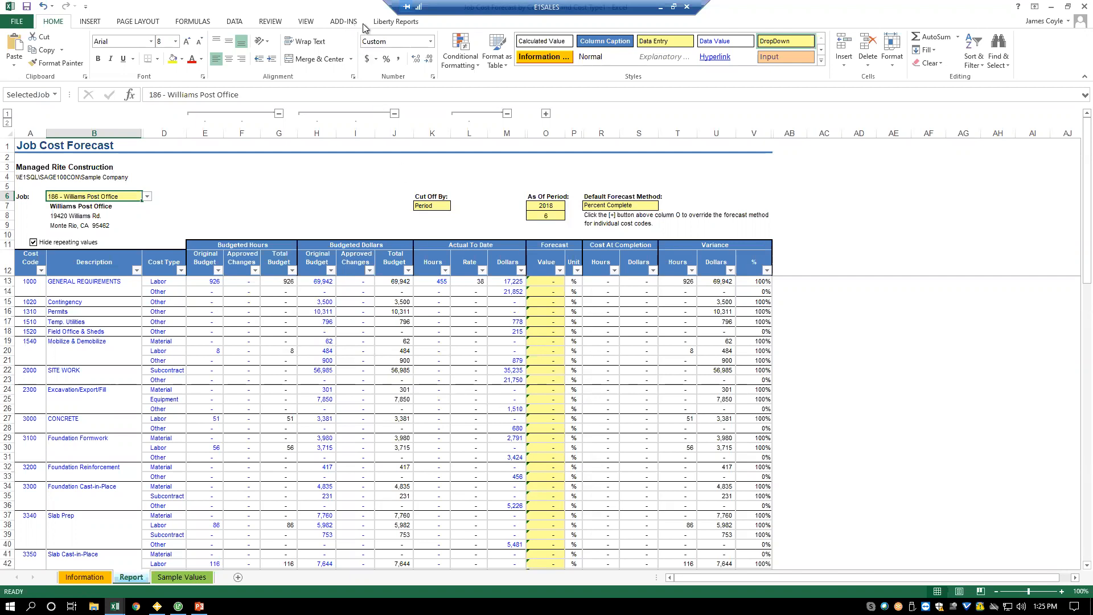
pyautogui.click(408, 22)
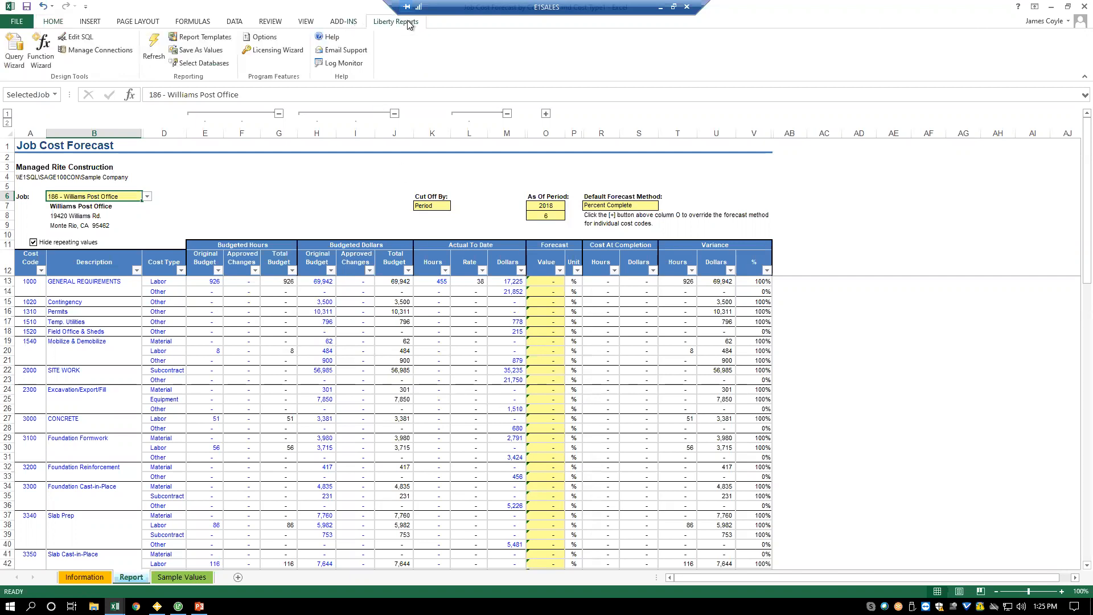
pyautogui.click(157, 61)
# - Review the available default forecast methods and choose Percent Complete
pyautogui.click(617, 206)
pyautogui.click(663, 206)
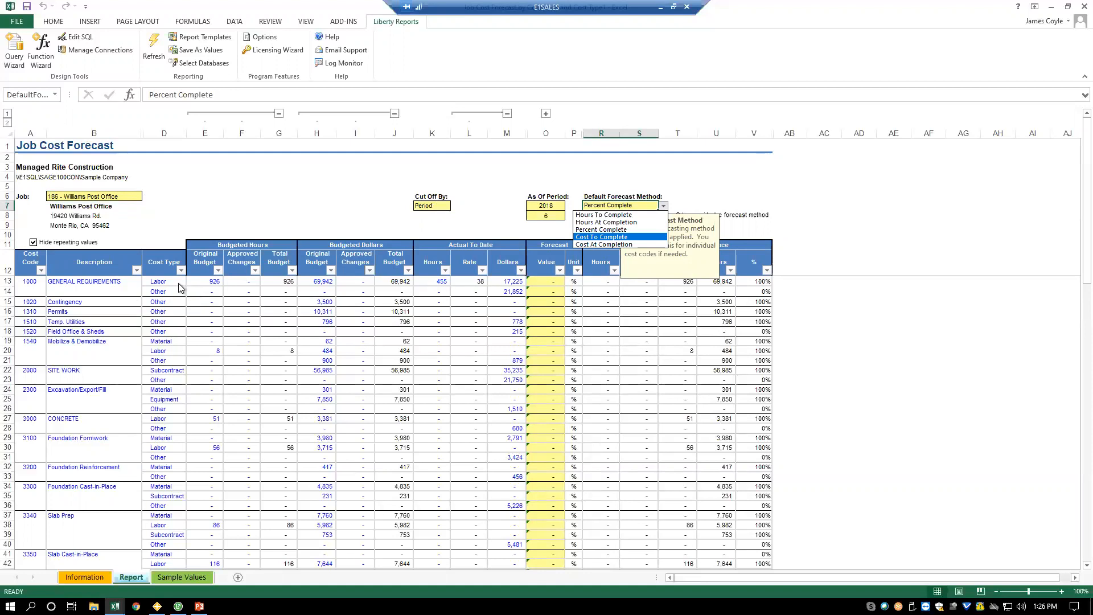
pyautogui.click(601, 229)
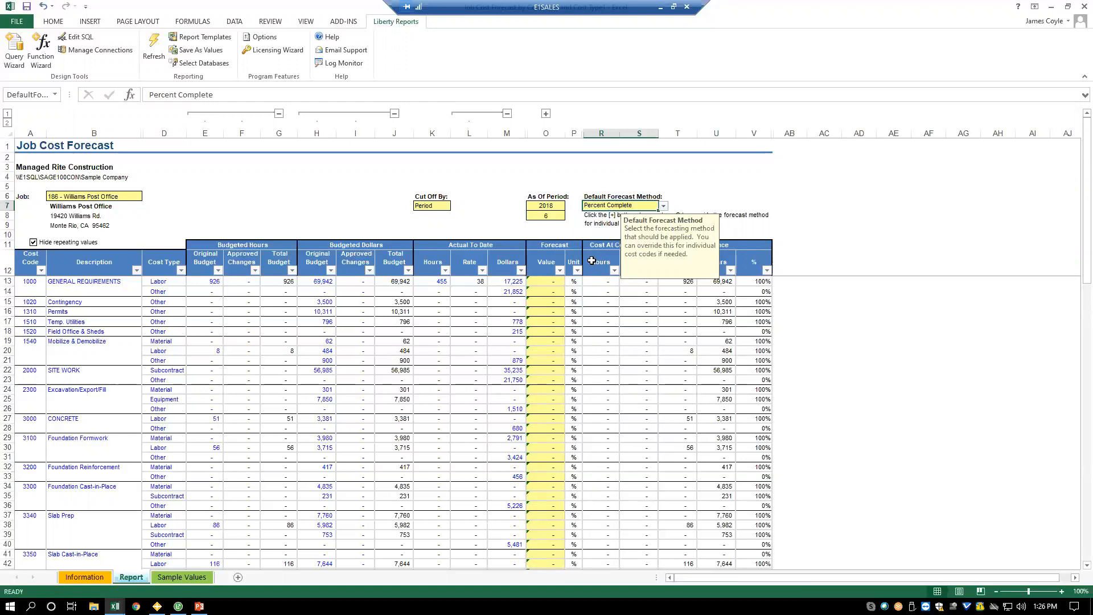
# - Expand the forecast Method column and override the General Requirements labor line with Hours To Complete
pyautogui.click(546, 114)
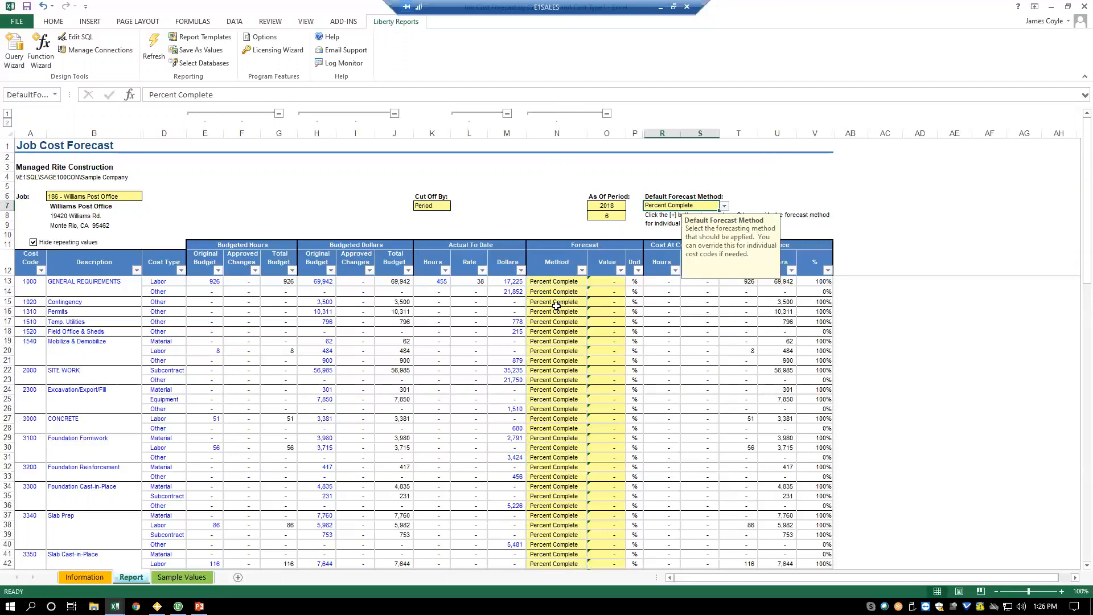
pyautogui.click(557, 282)
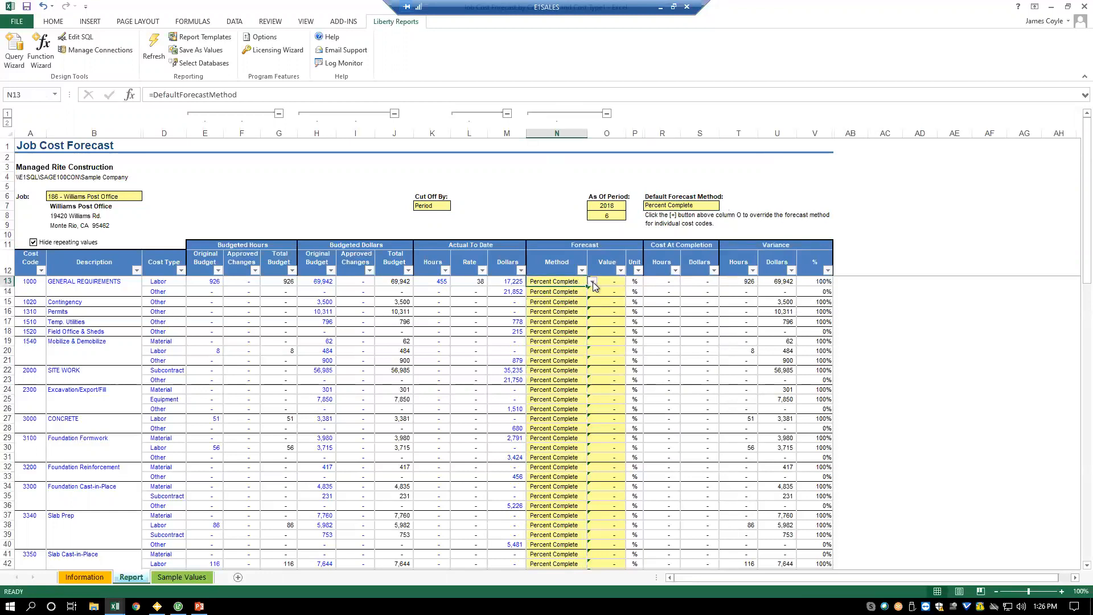
pyautogui.click(592, 282)
pyautogui.click(570, 294)
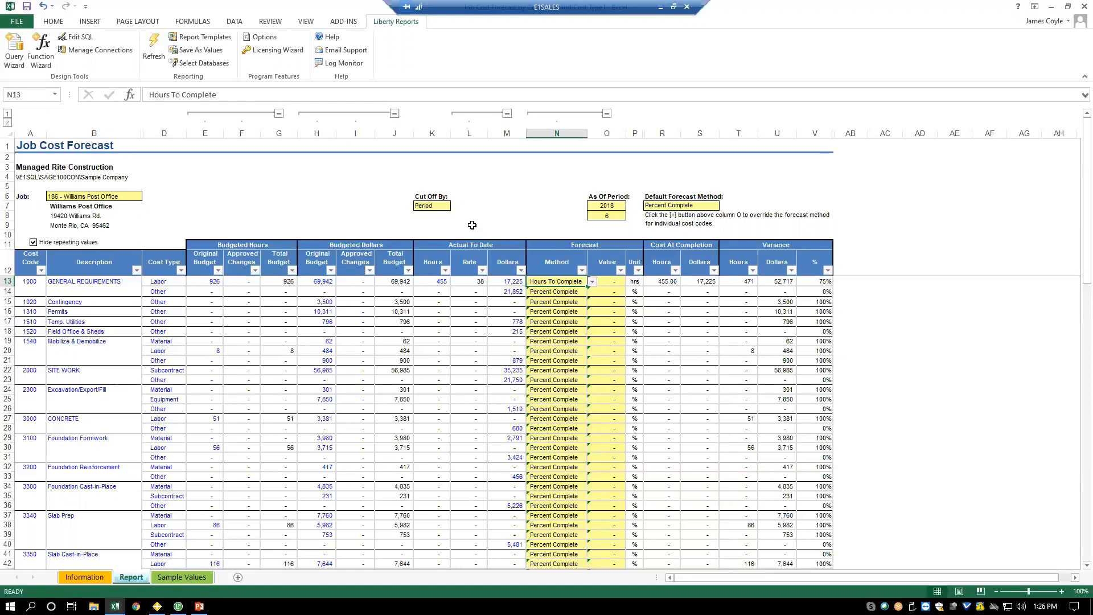
# - Set the forecast value of the General Requirements labor line to 500 hours
pyautogui.click(608, 282)
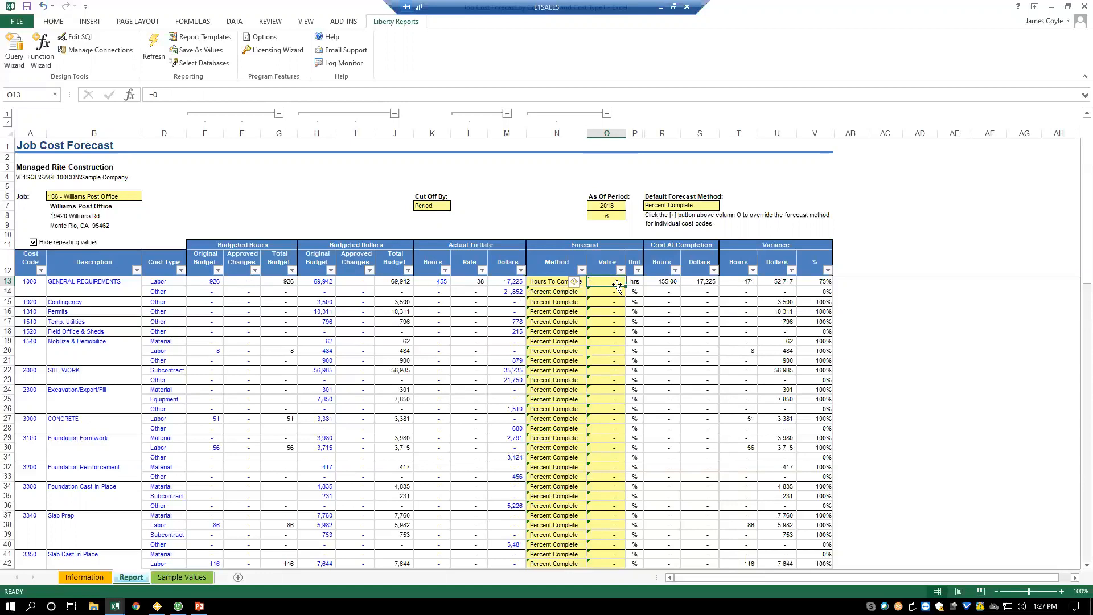
pyautogui.write('500.')
pyautogui.press('Return')
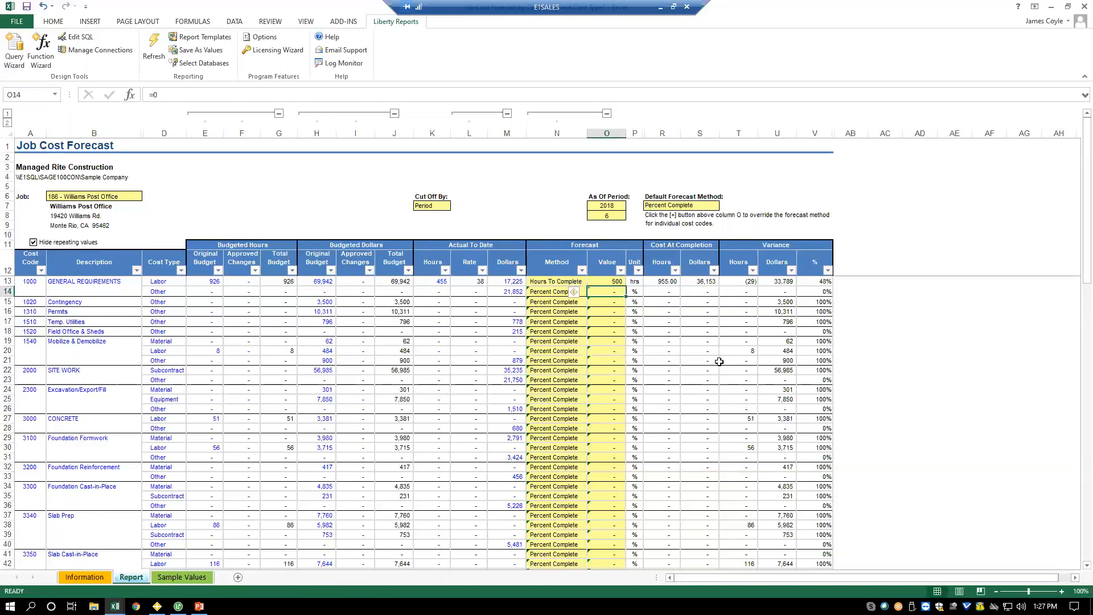
pyautogui.click(848, 283)
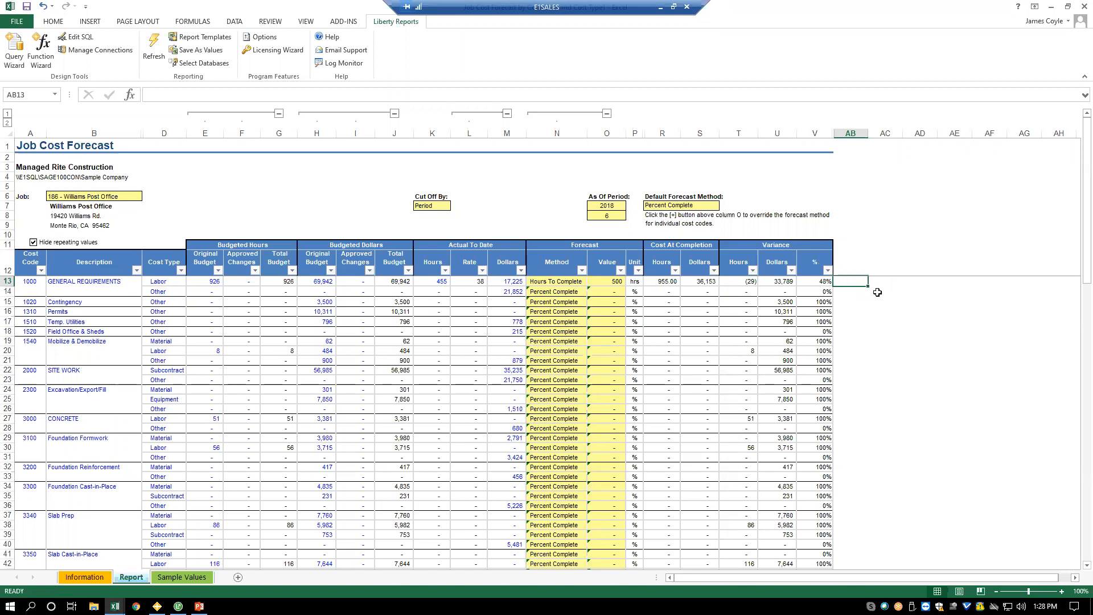
pyautogui.click(848, 292)
pyautogui.click(849, 312)
pyautogui.click(850, 333)
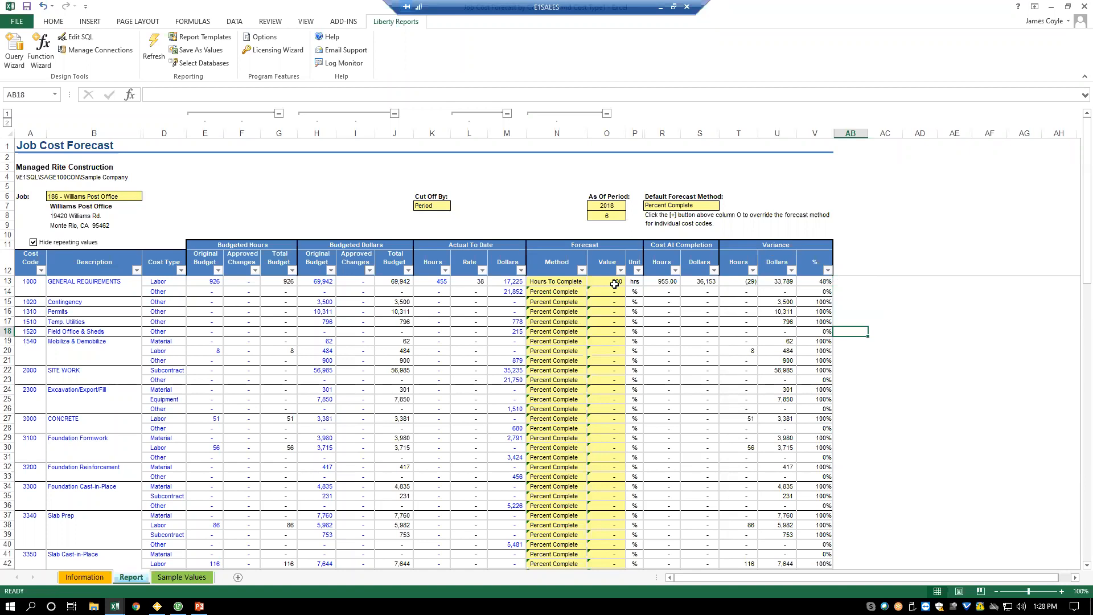
pyautogui.click(842, 282)
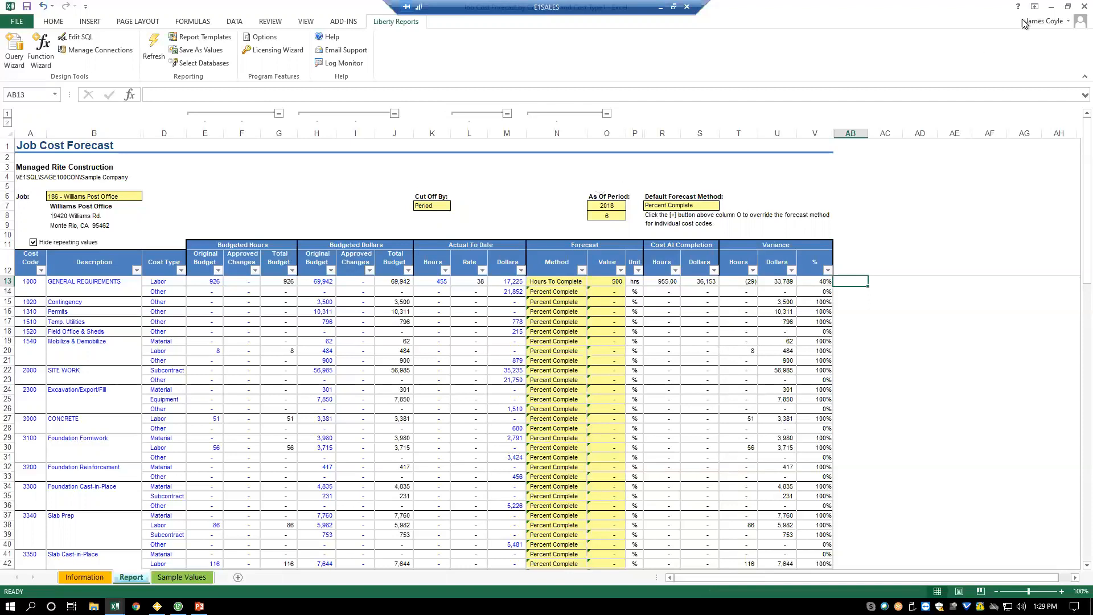
# - Switch to the Work In Progress workbook and insert a blank column before the Original Budget column
pyautogui.click(1051, 12)
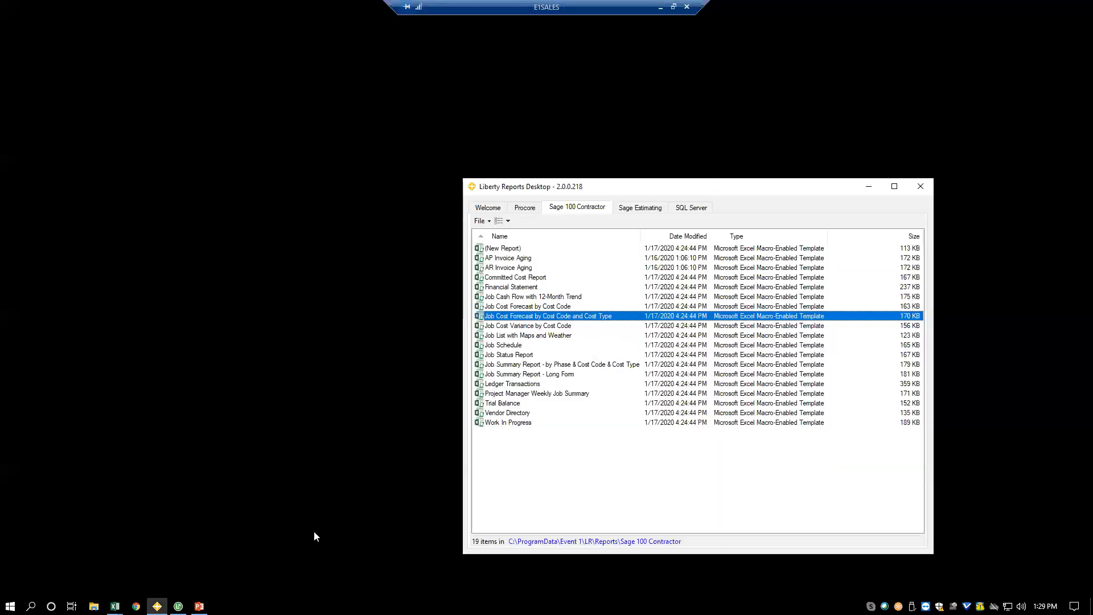
pyautogui.click(114, 606)
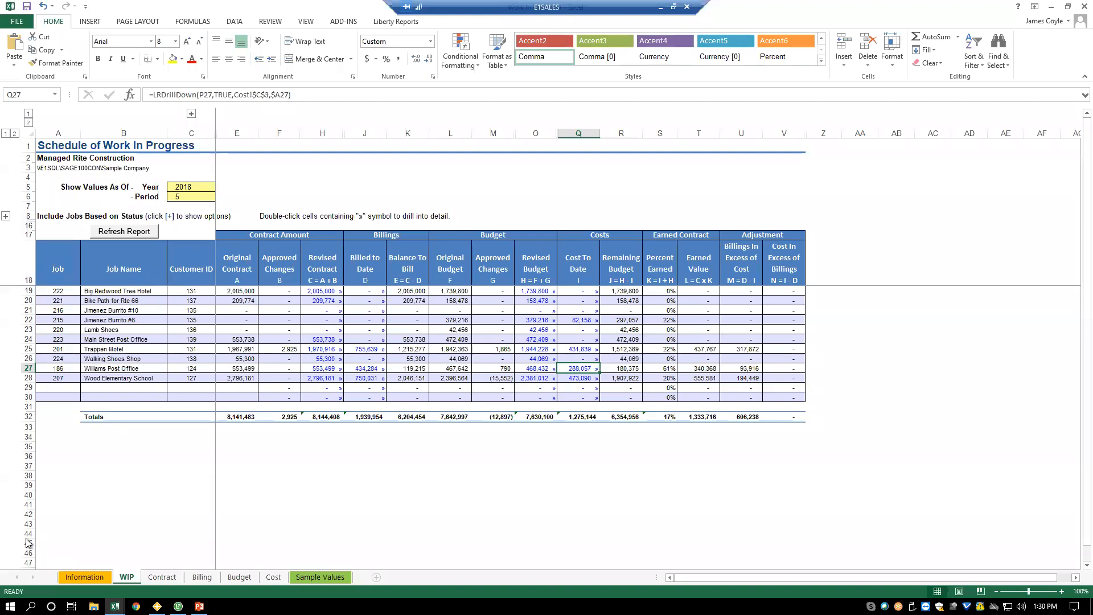
pyautogui.click(450, 133)
pyautogui.rightClick(456, 136)
pyautogui.click(491, 217)
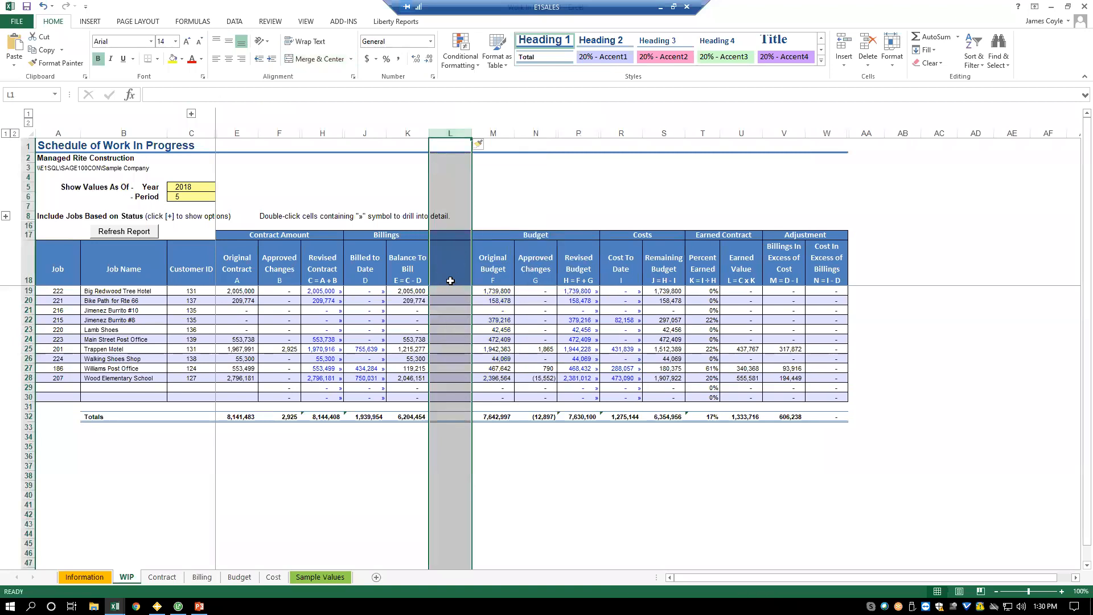
pyautogui.click(447, 291)
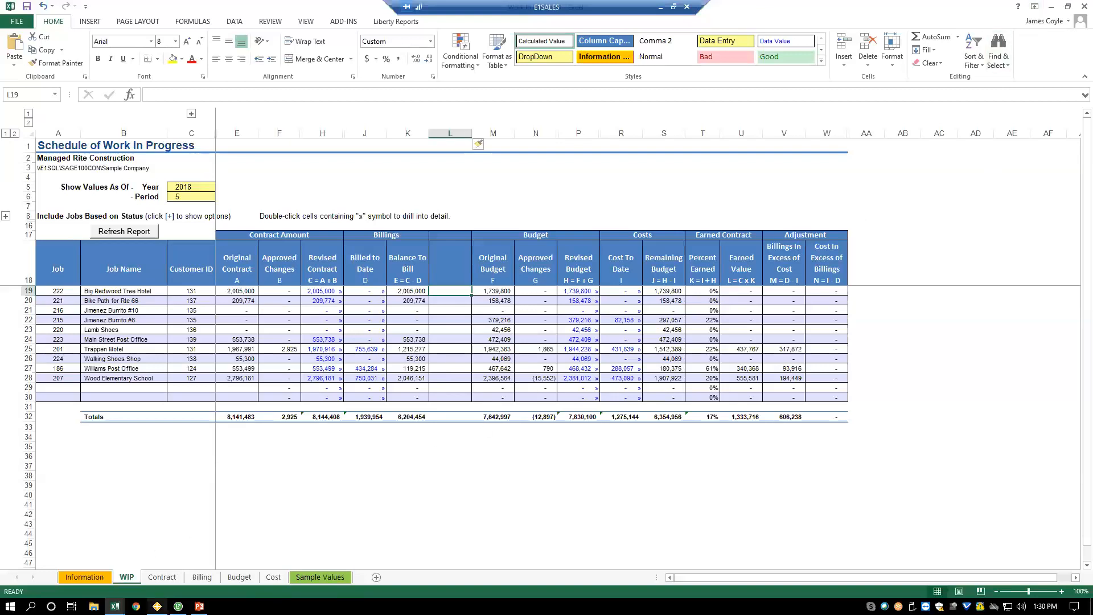
pyautogui.click(157, 606)
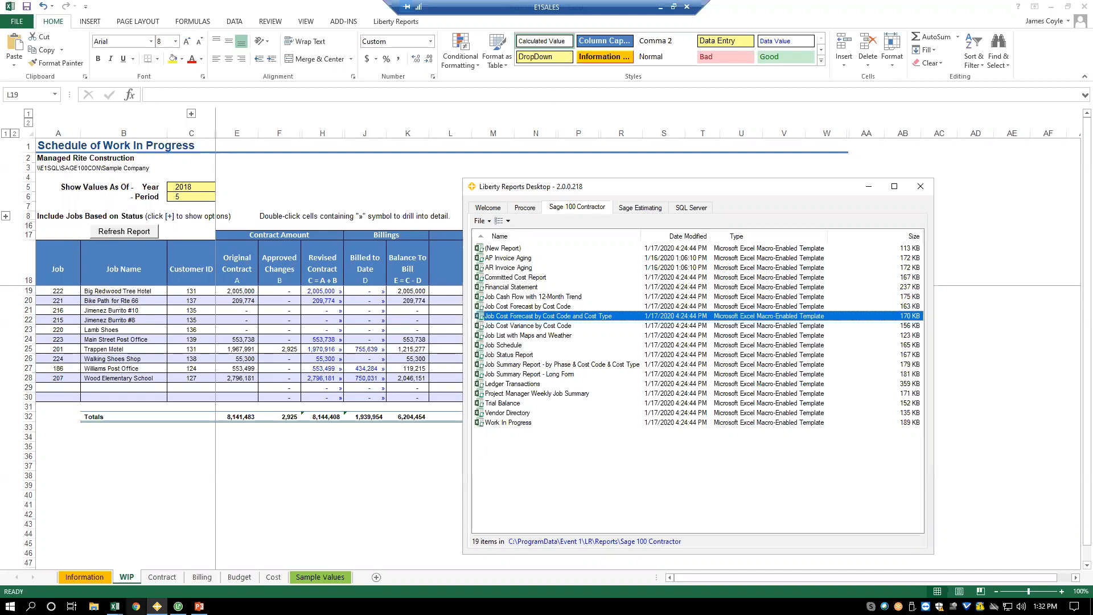
pyautogui.moveTo(114, 606)
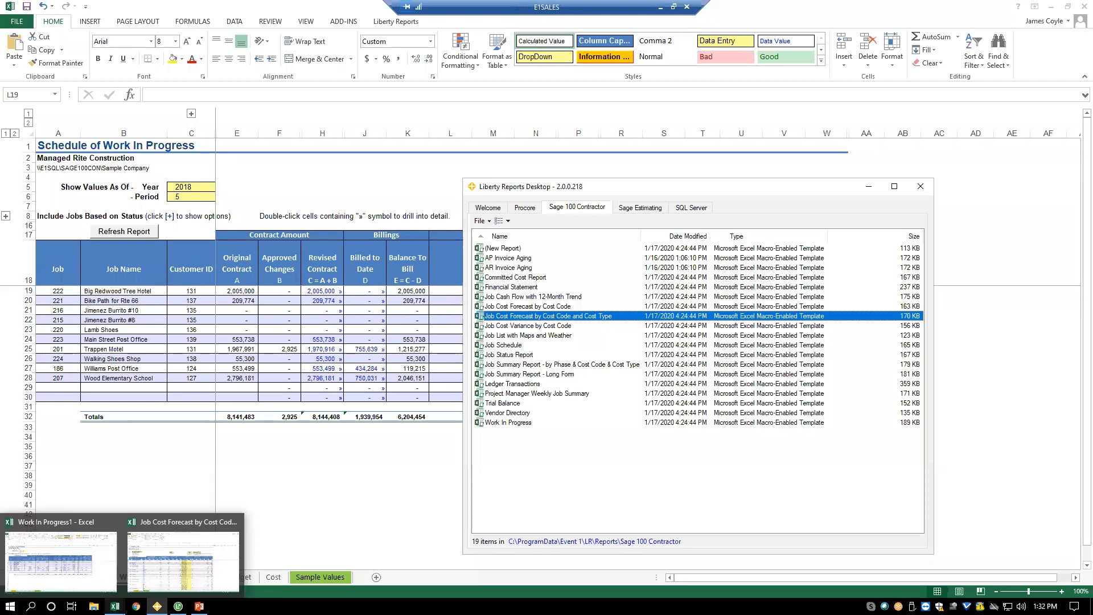
pyautogui.click(183, 561)
# - Create a blank workbook and start the Liberty Reports Query Wizard from cell B3
pyautogui.rightClick(115, 606)
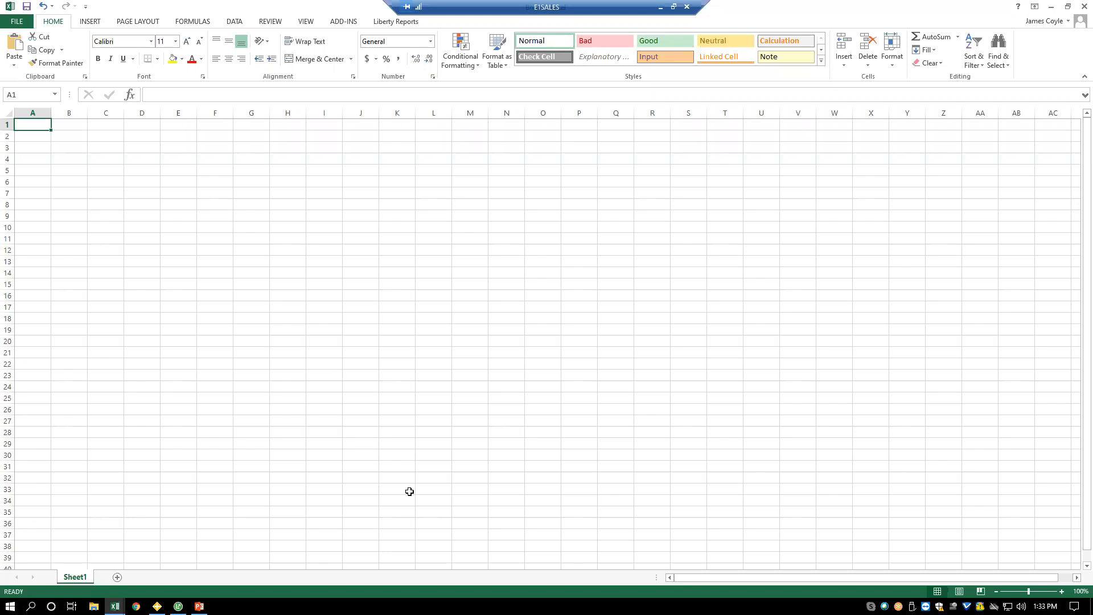
pyautogui.click(397, 23)
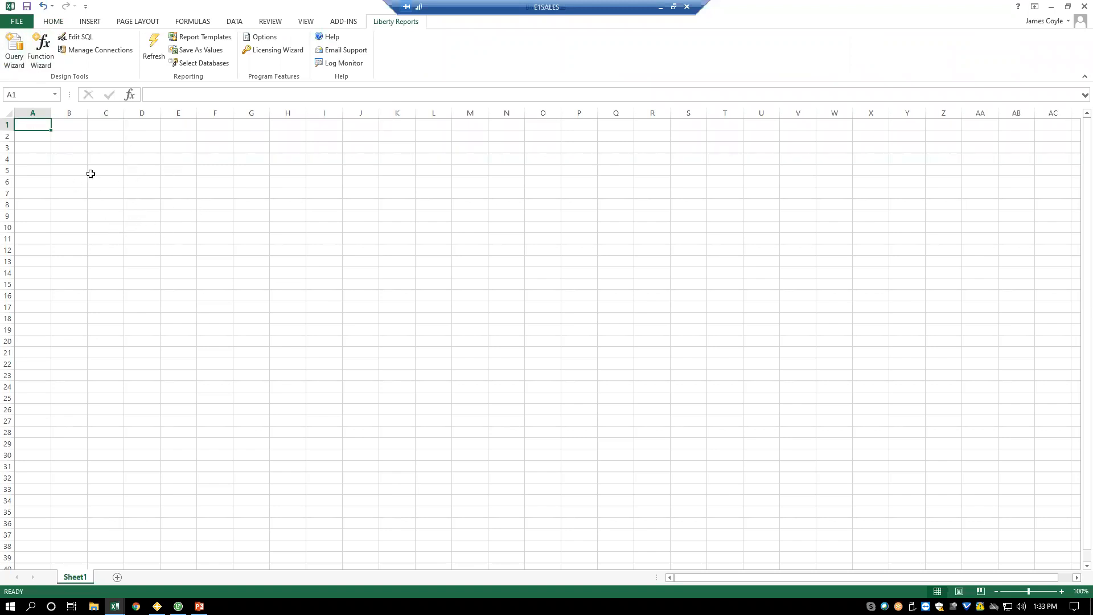
pyautogui.click(76, 150)
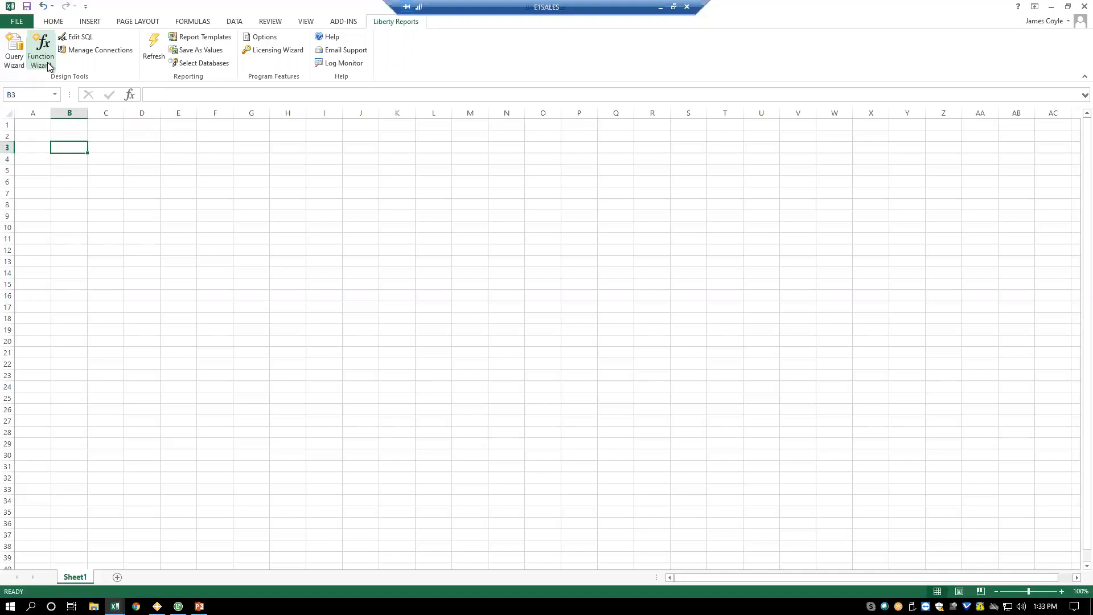
pyautogui.click(12, 66)
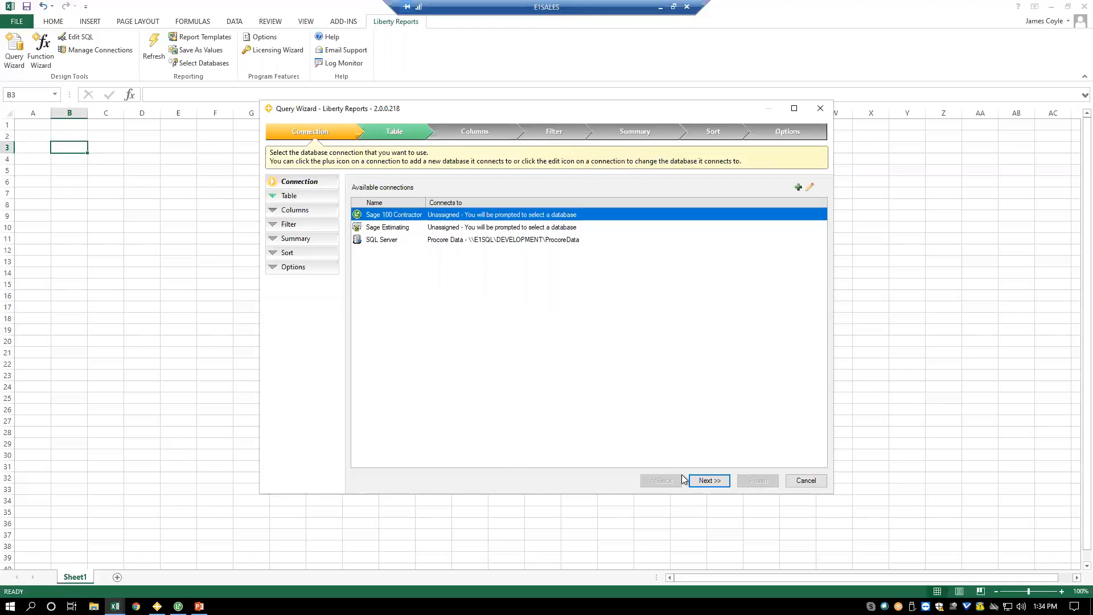
# - Connect the query to the Sample Company database through Sage 100 Contractor, reusing the connection from the other open workbook
pyautogui.click(708, 482)
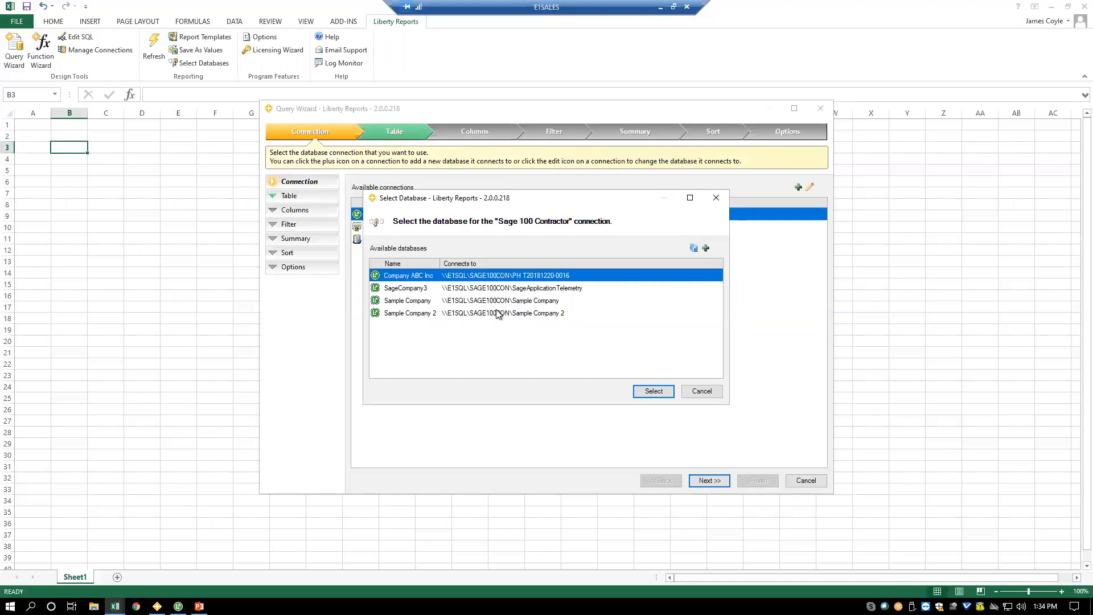
pyautogui.click(412, 303)
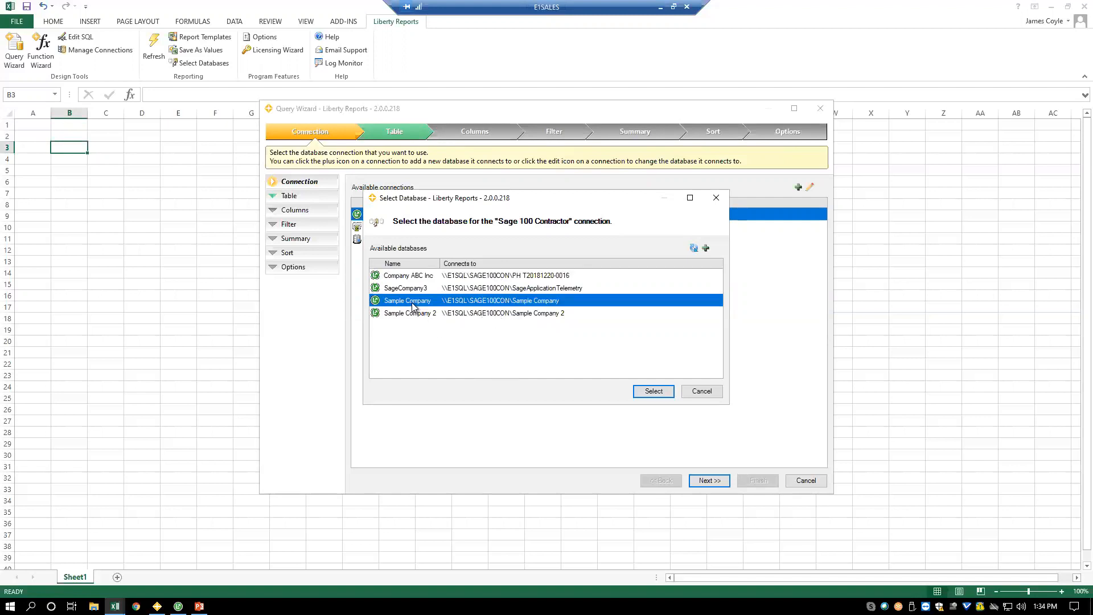
pyautogui.click(653, 391)
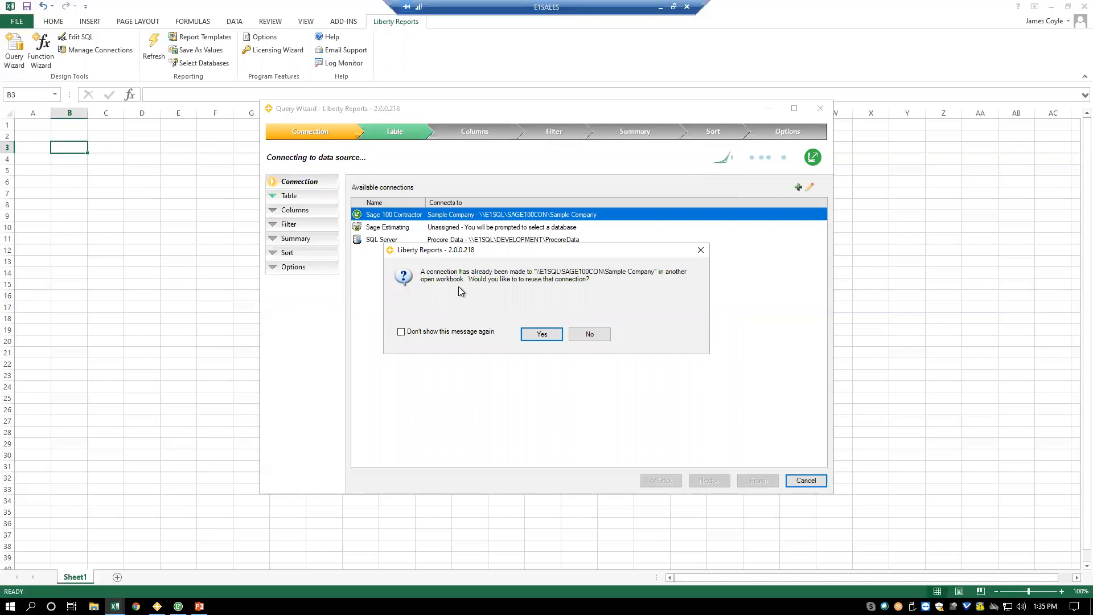
pyautogui.click(543, 336)
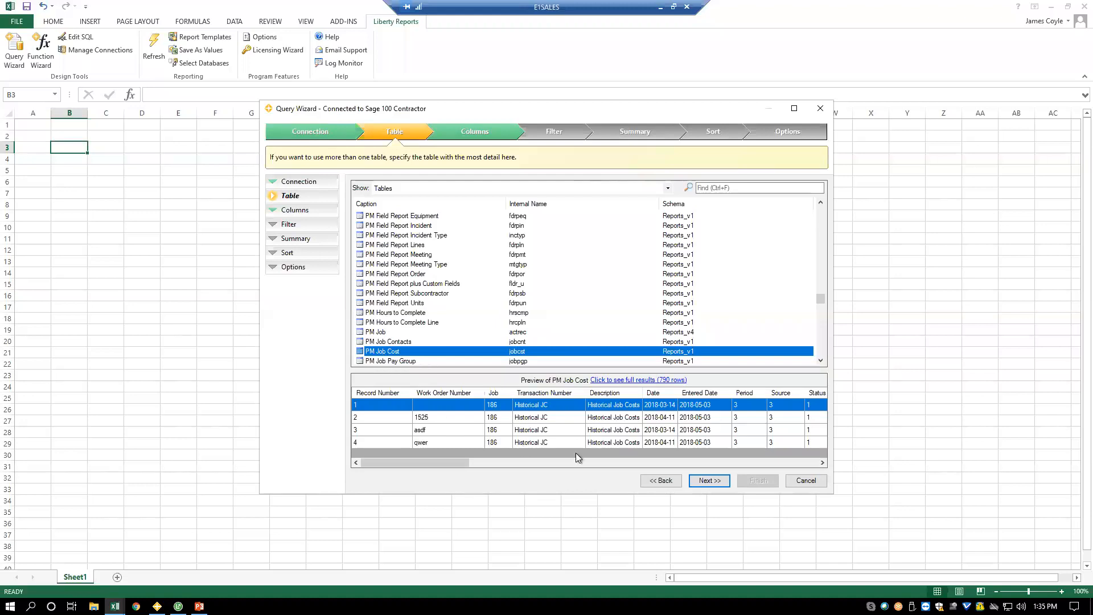
# - Base the query on the PM Job Cost table and include Job, Cost Code, Cost Type, Vendor, Employee, Cost and Billing Amount
pyautogui.click(707, 481)
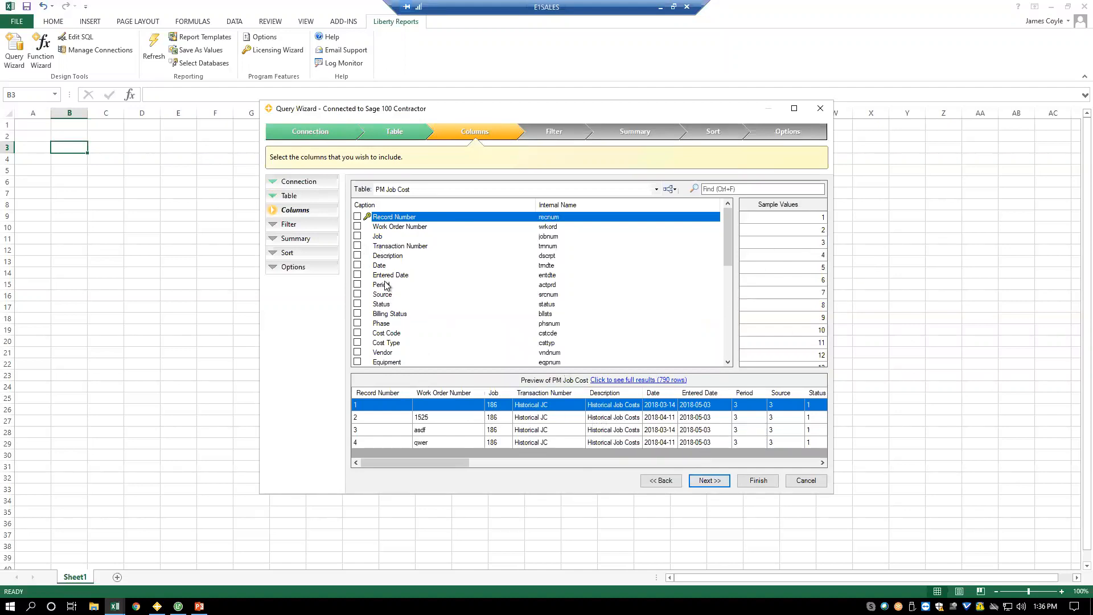
pyautogui.click(357, 235)
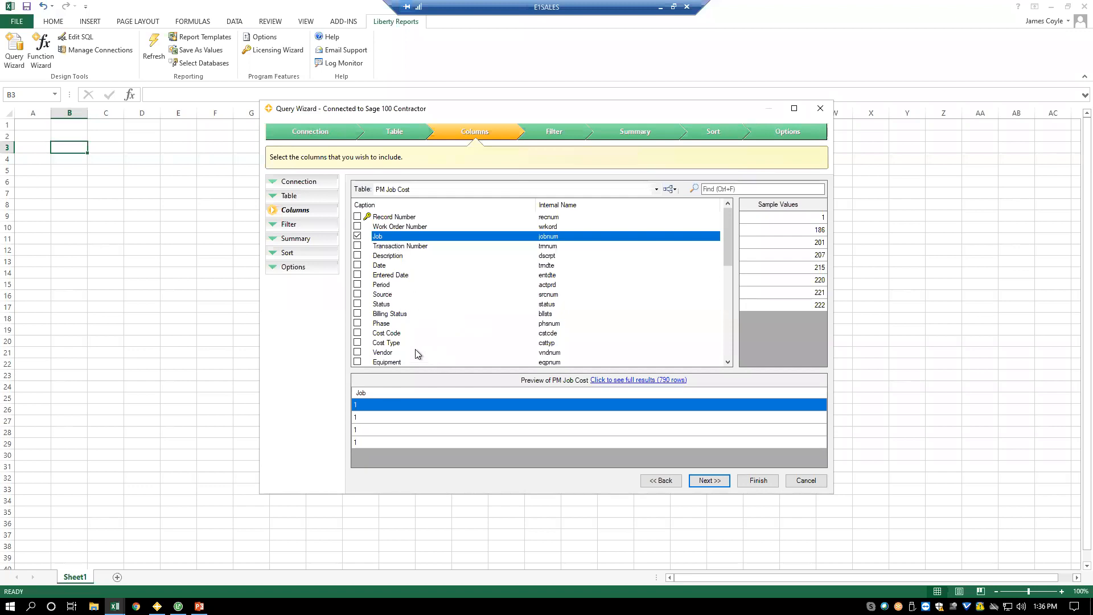
pyautogui.click(358, 333)
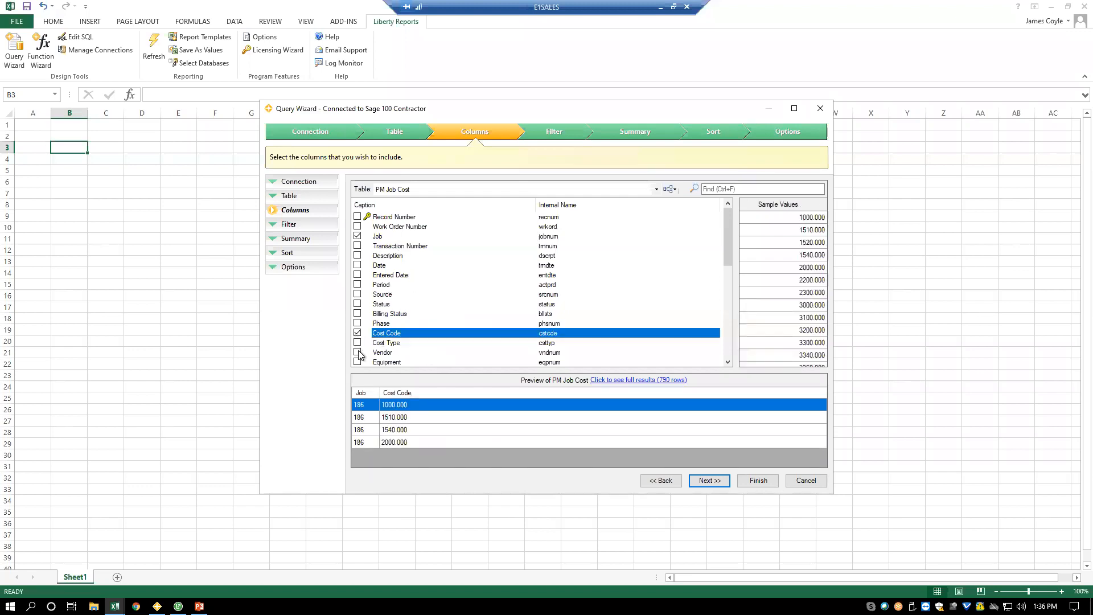
pyautogui.click(357, 342)
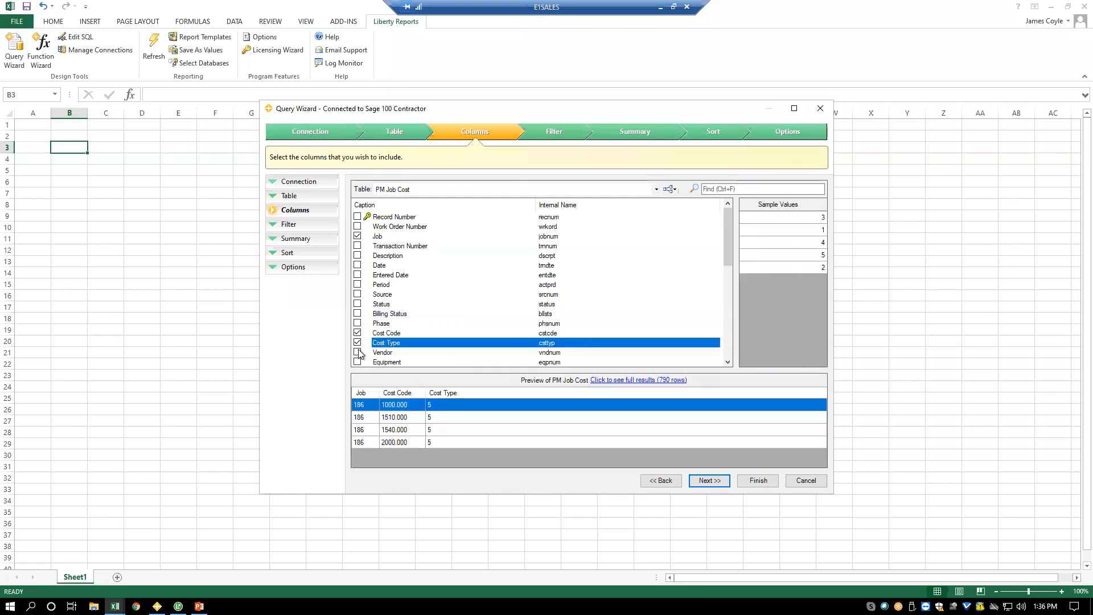
pyautogui.click(357, 353)
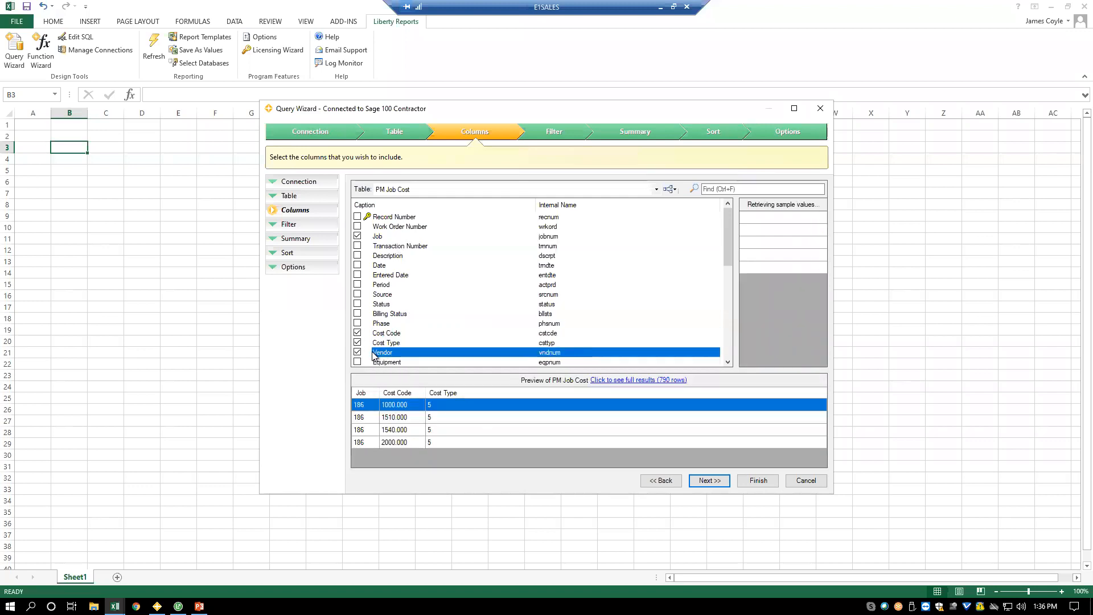
pyautogui.click(726, 345)
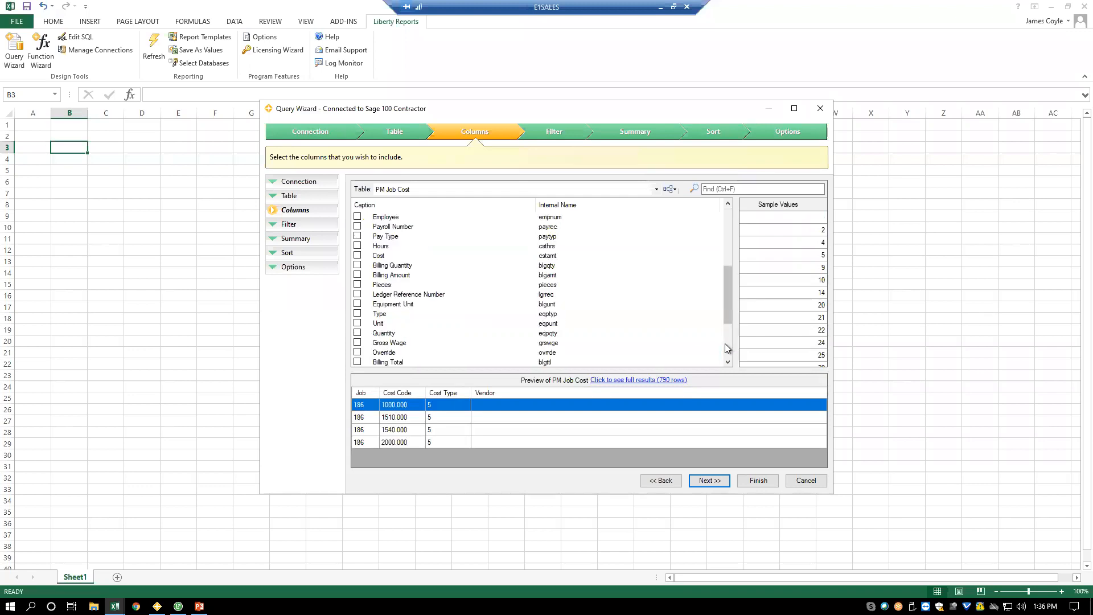
pyautogui.click(357, 217)
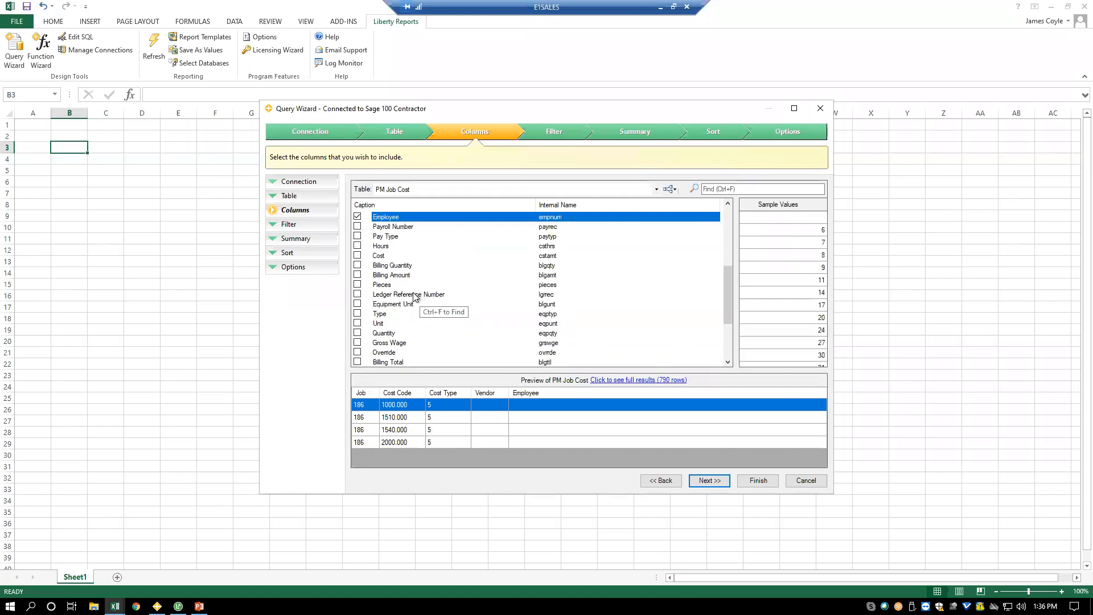
pyautogui.click(357, 255)
pyautogui.click(357, 275)
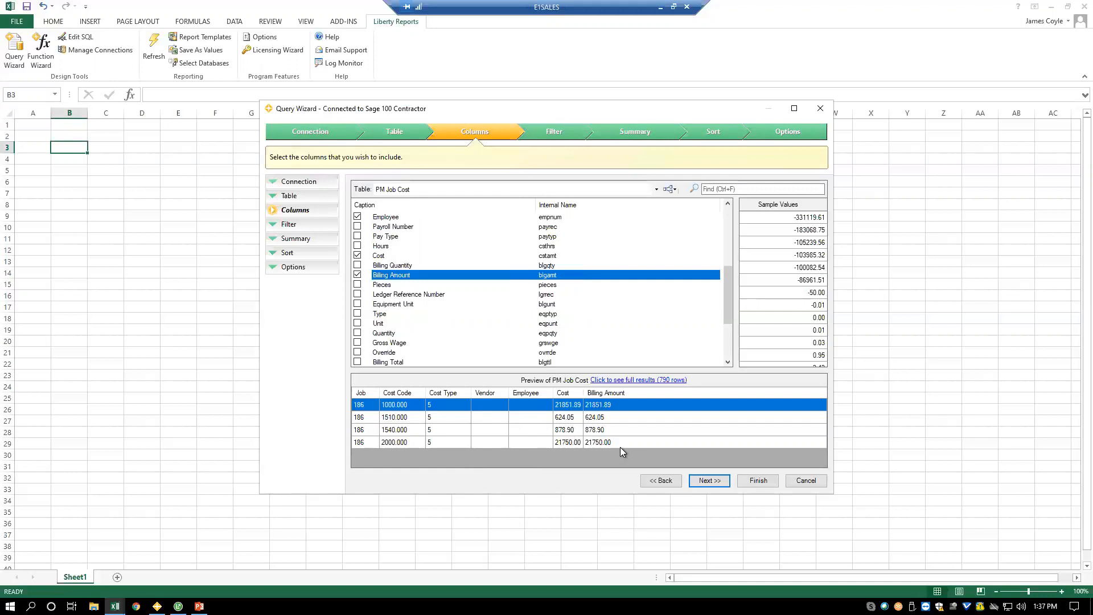
# - Add the related PM Job table to the query and place its Job Name column directly after Job
pyautogui.click(674, 192)
pyautogui.click(689, 202)
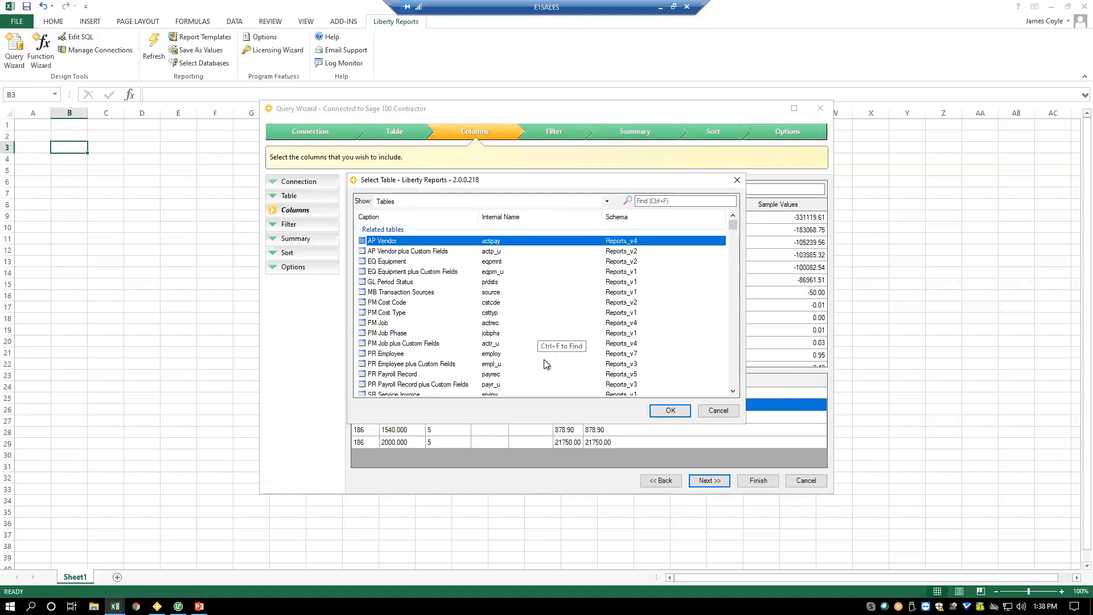
pyautogui.click(385, 324)
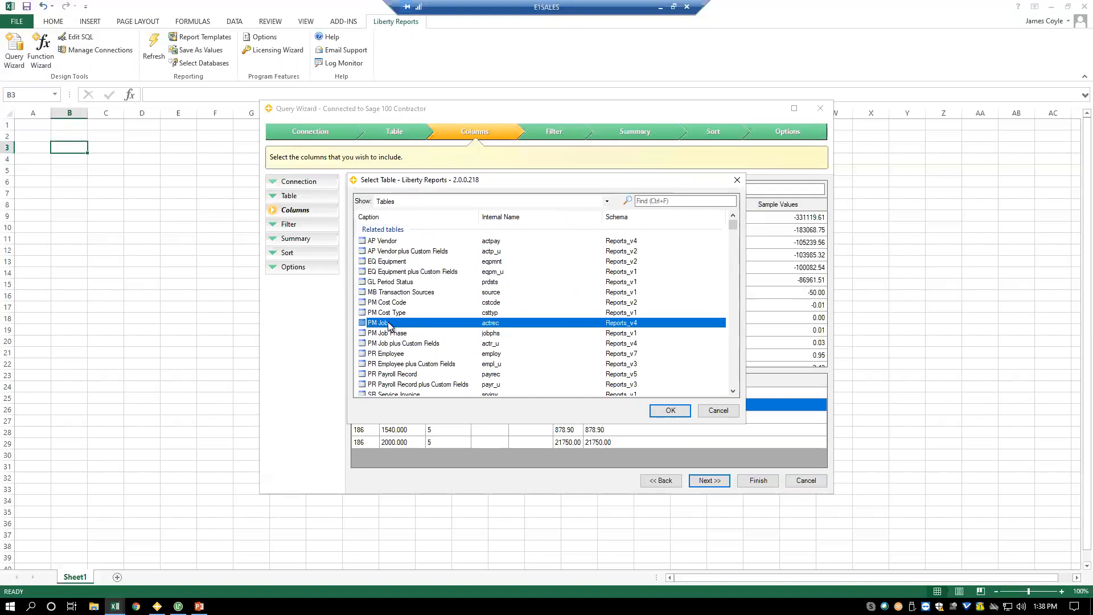
pyautogui.click(670, 411)
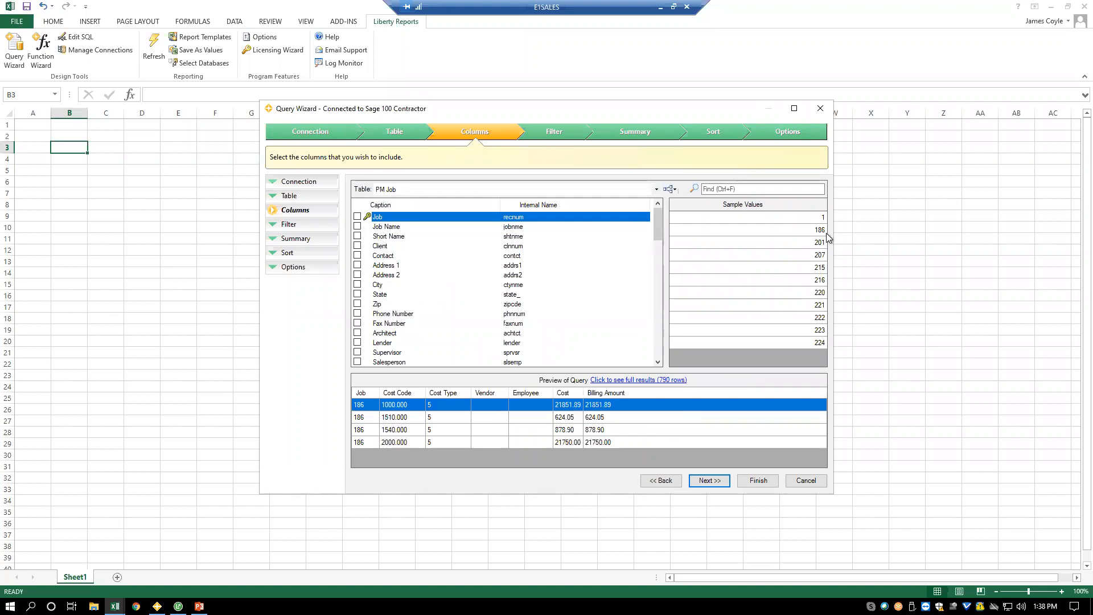
pyautogui.click(356, 226)
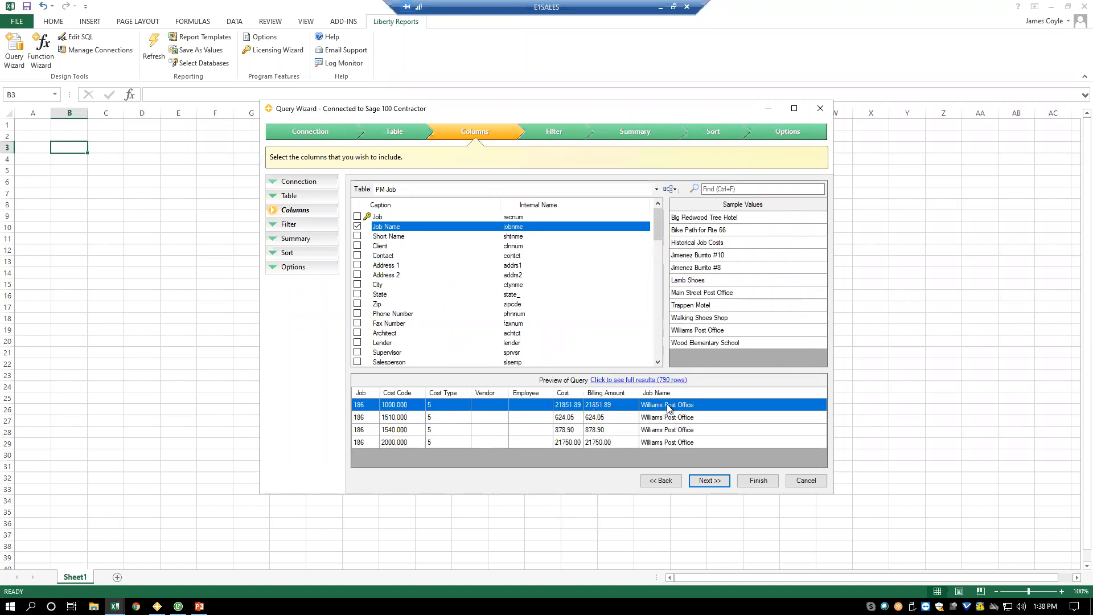
pyautogui.click(698, 394)
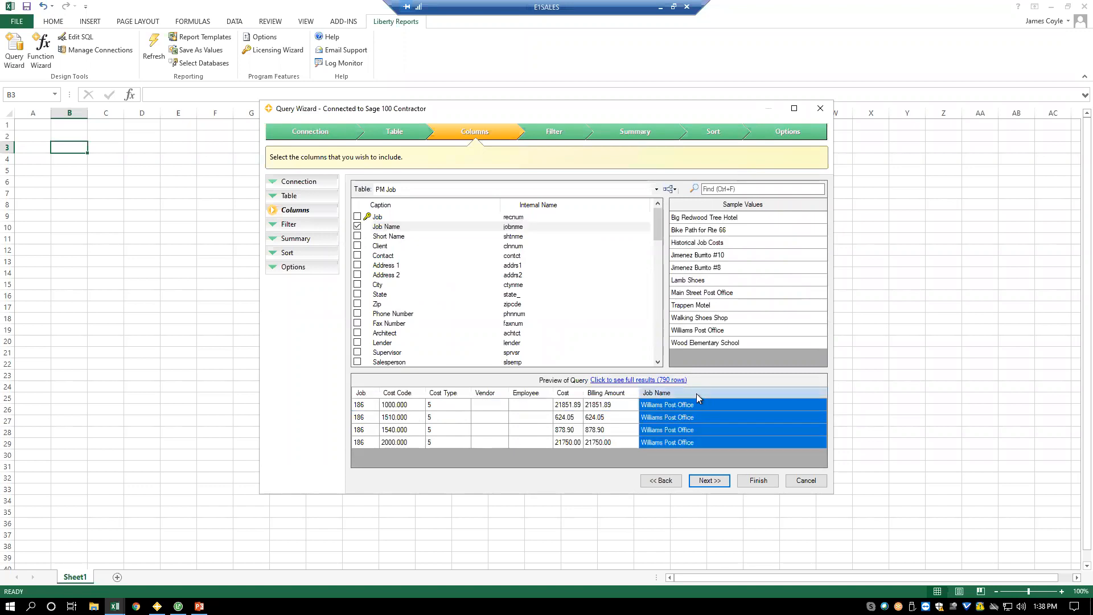
pyautogui.moveTo(395, 394); pyautogui.dragTo(393, 394)
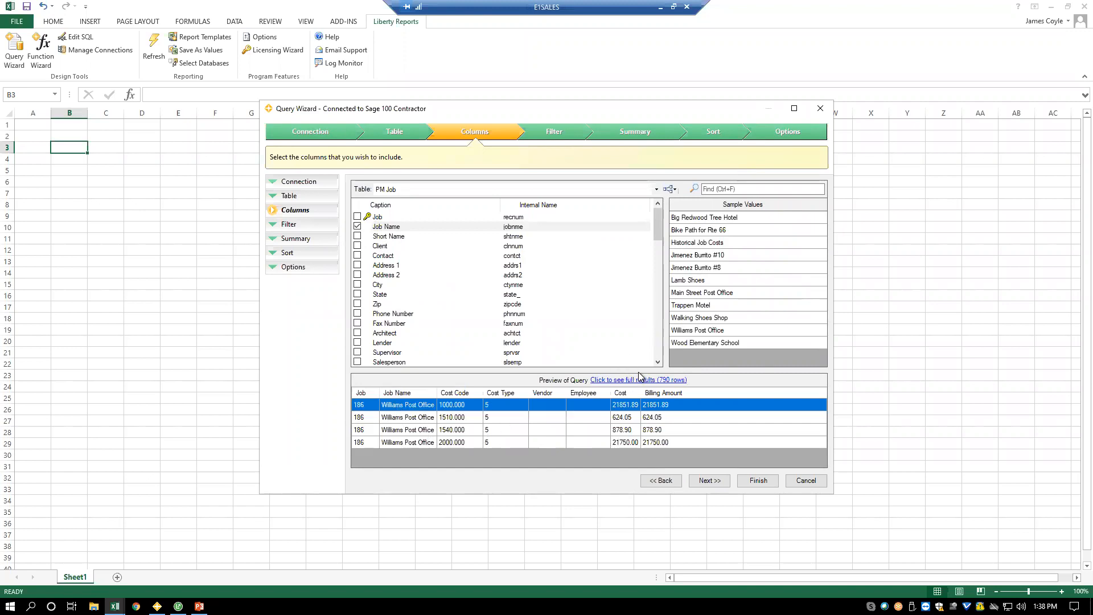
# - Add the AP Vendor table to the query using its predefined relationship with PM Job Cost
pyautogui.click(672, 191)
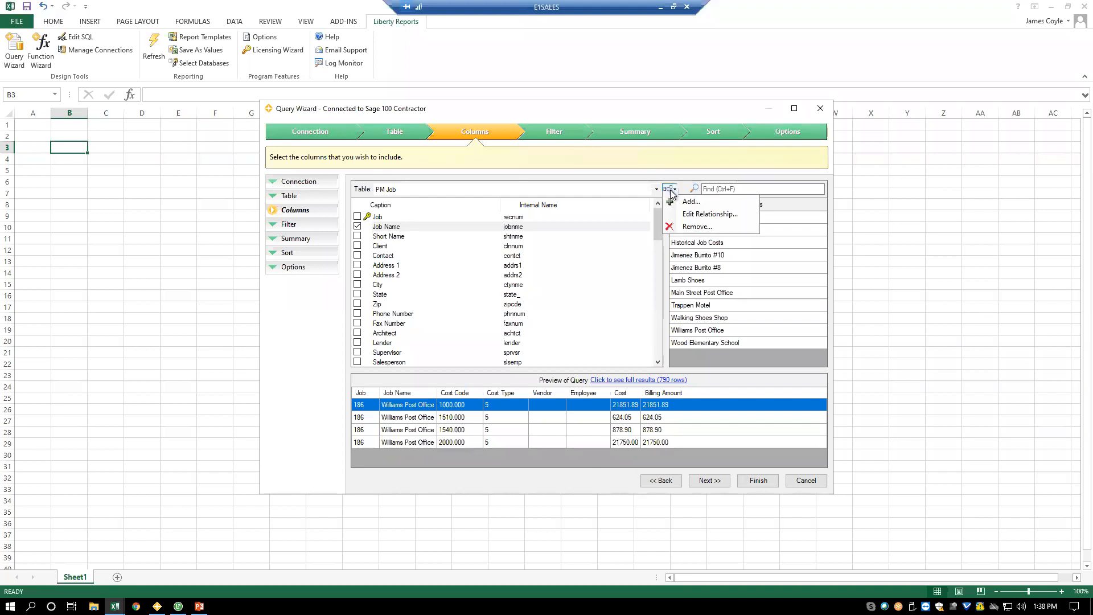
pyautogui.click(686, 200)
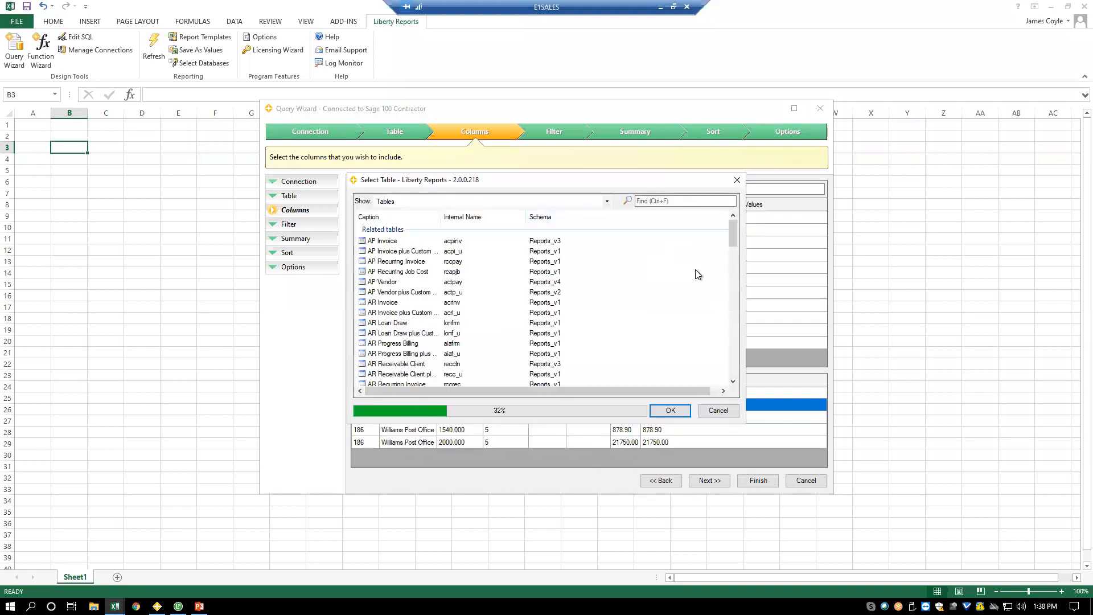
pyautogui.click(387, 283)
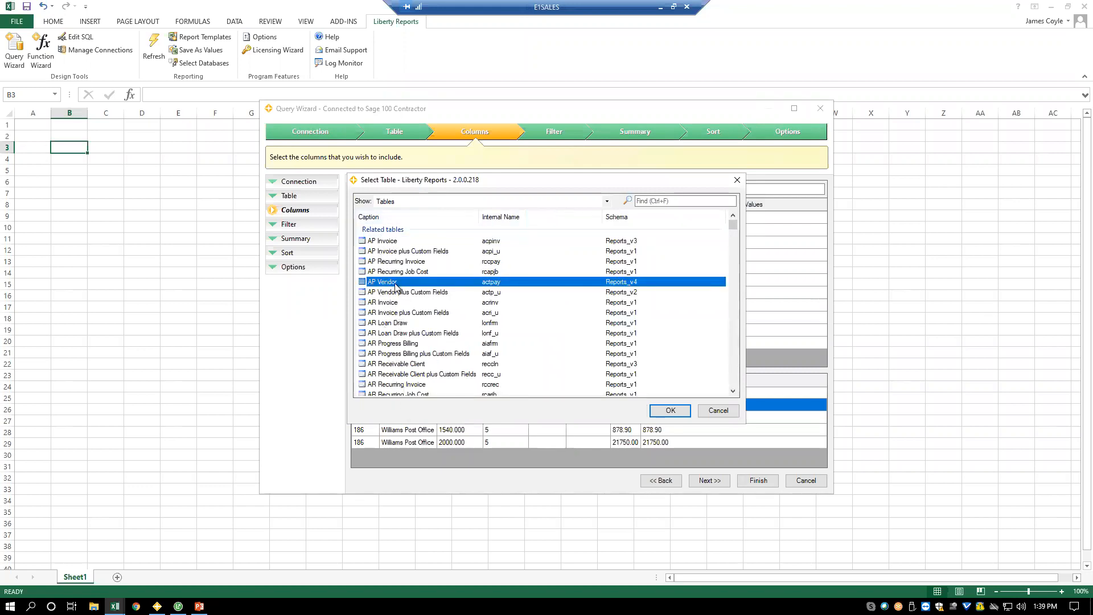
pyautogui.click(666, 411)
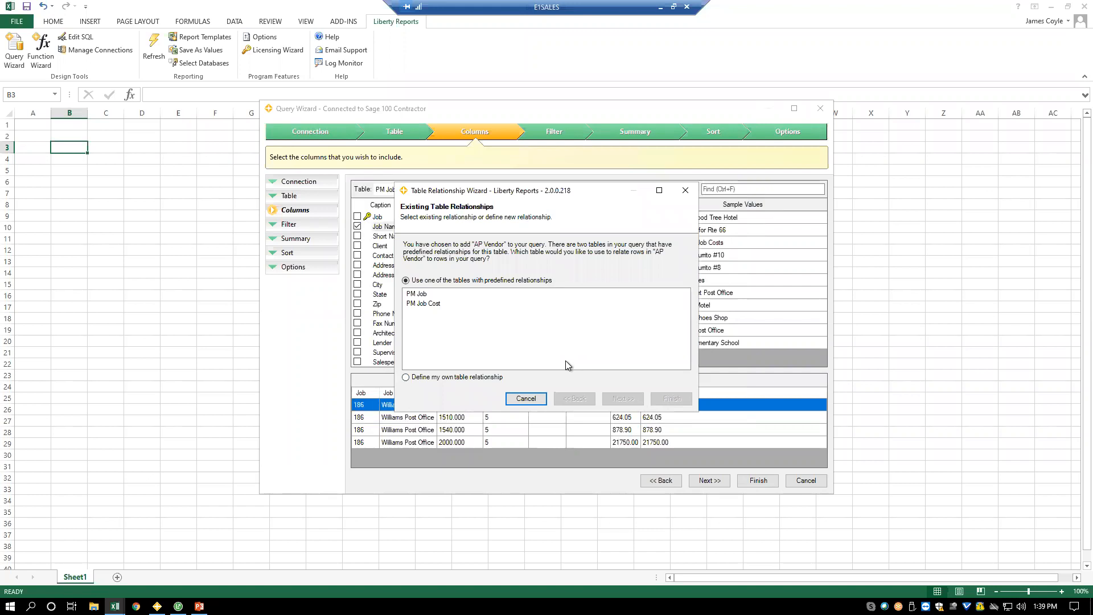
pyautogui.click(422, 306)
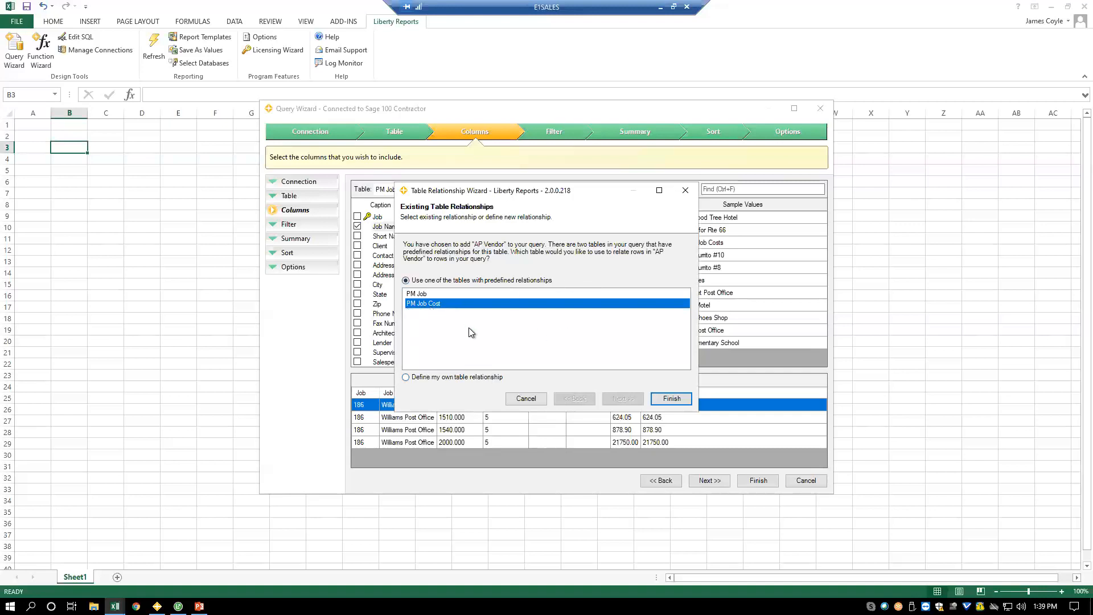
pyautogui.click(672, 398)
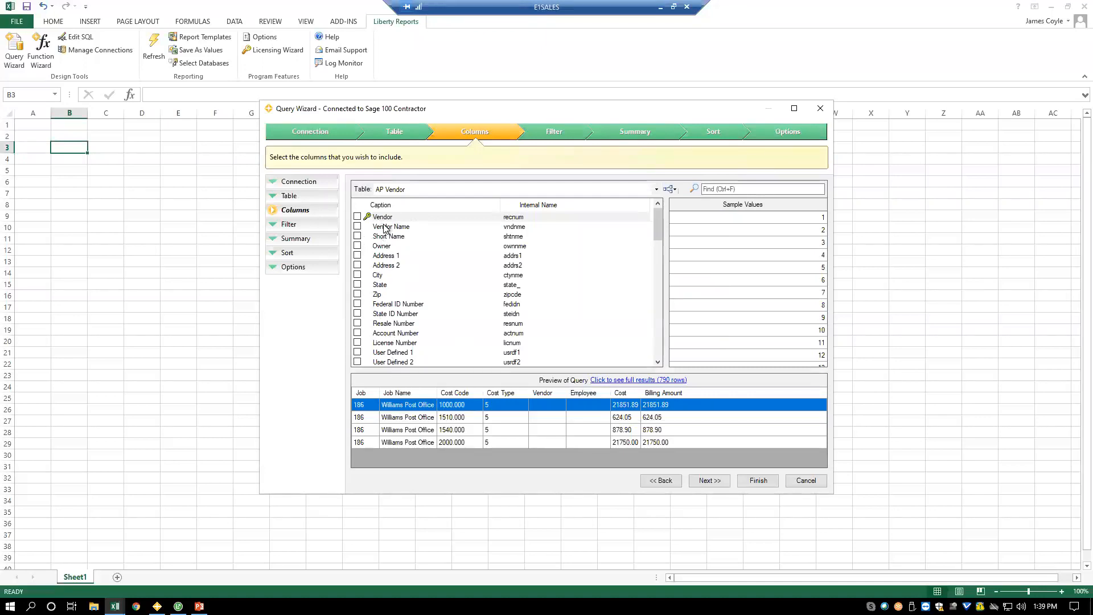
# - Include the Vendor Name column, place it between Vendor and Employee, and proceed to the query's filter conditions
pyautogui.click(357, 226)
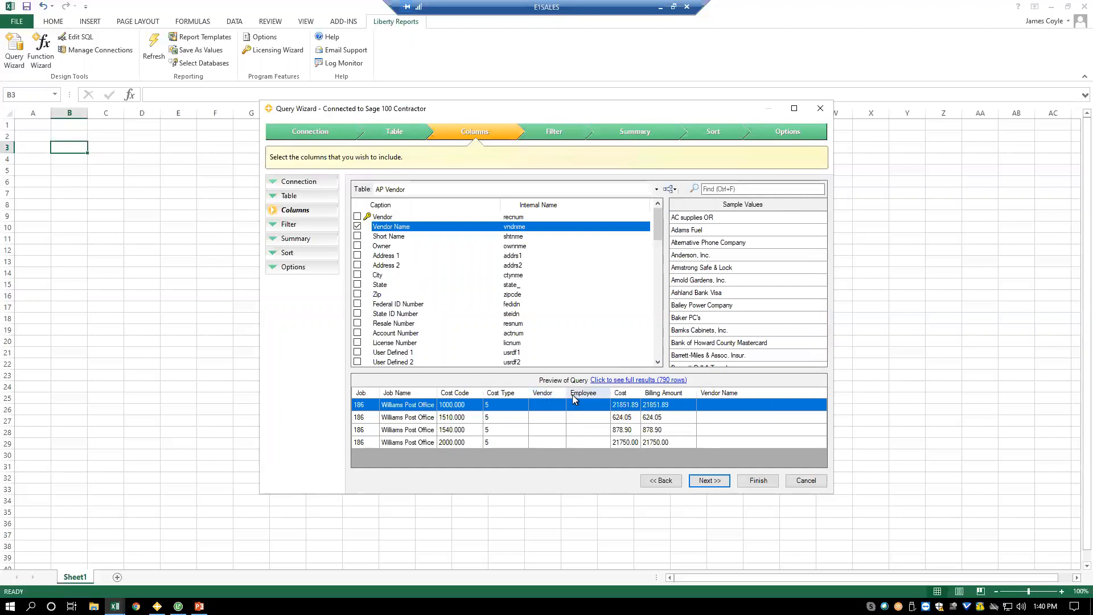
pyautogui.click(719, 394)
pyautogui.moveTo(587, 397); pyautogui.dragTo(575, 398)
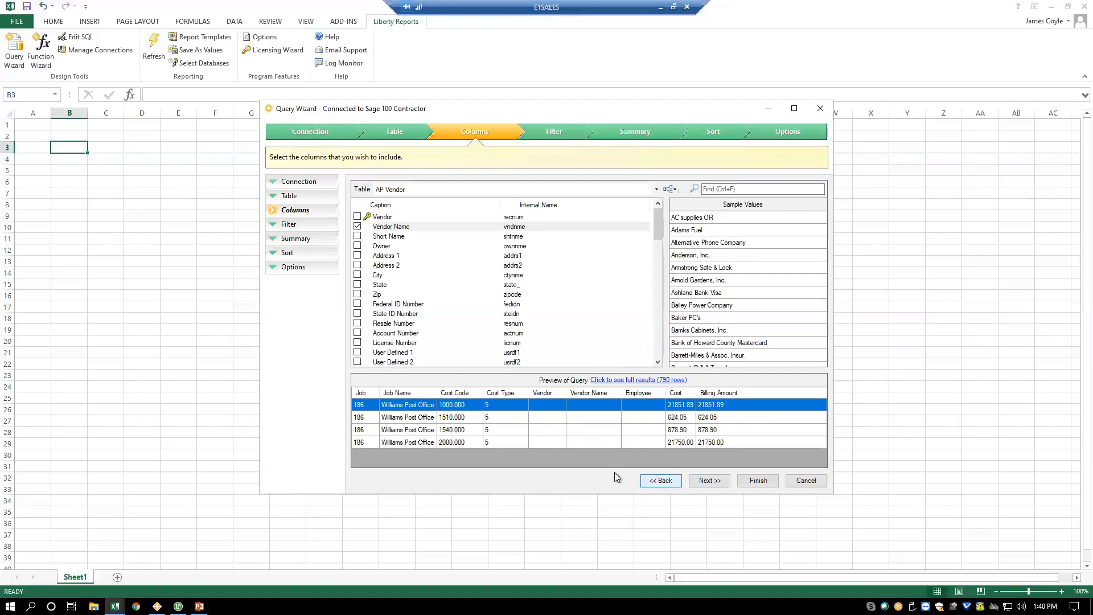
pyautogui.click(709, 487)
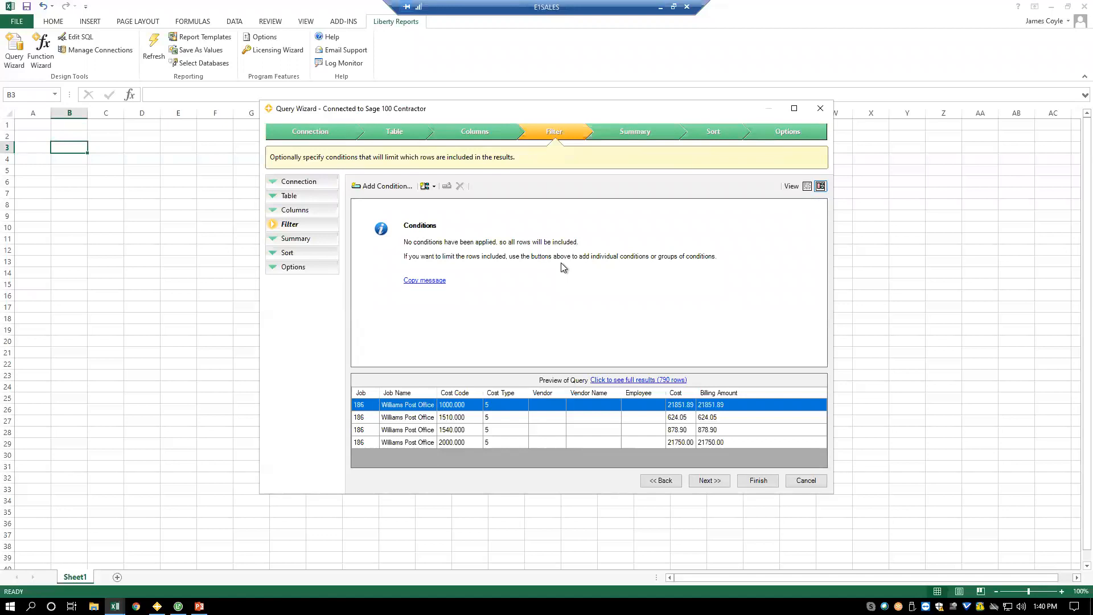
# - Add a filter condition requiring the PM Job Cost Date to be greater than or equal to the value in cell A2
pyautogui.click(387, 185)
pyautogui.click(324, 326)
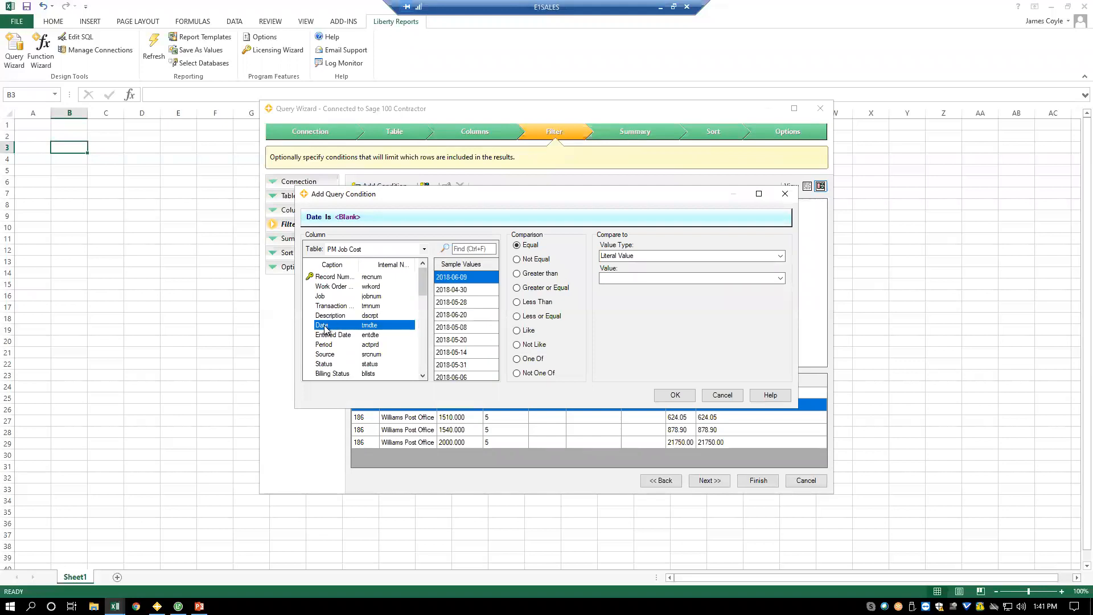
pyautogui.click(535, 289)
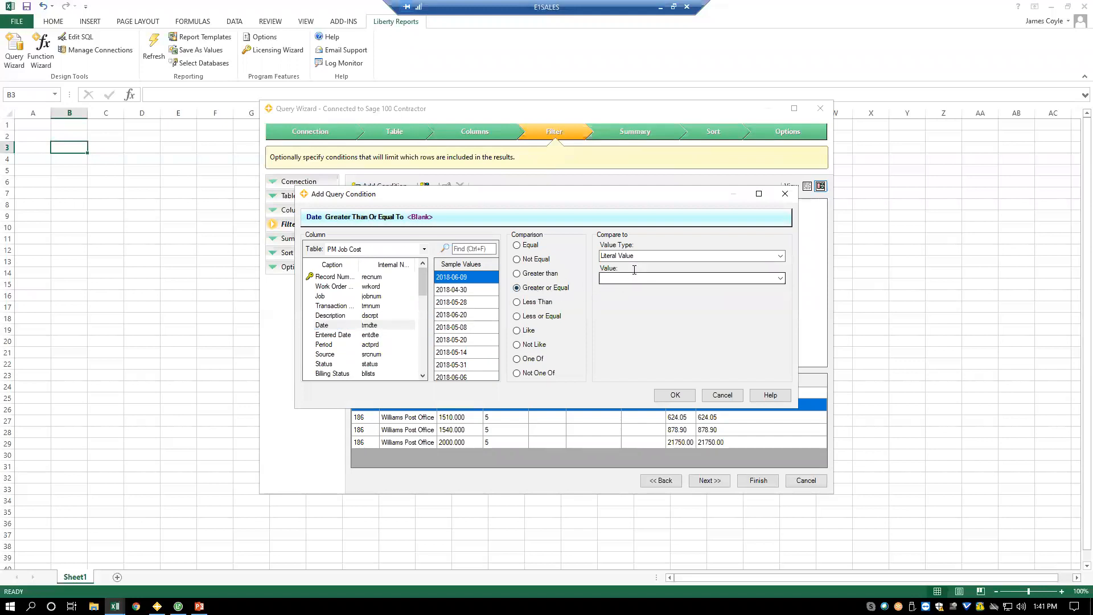
pyautogui.click(780, 255)
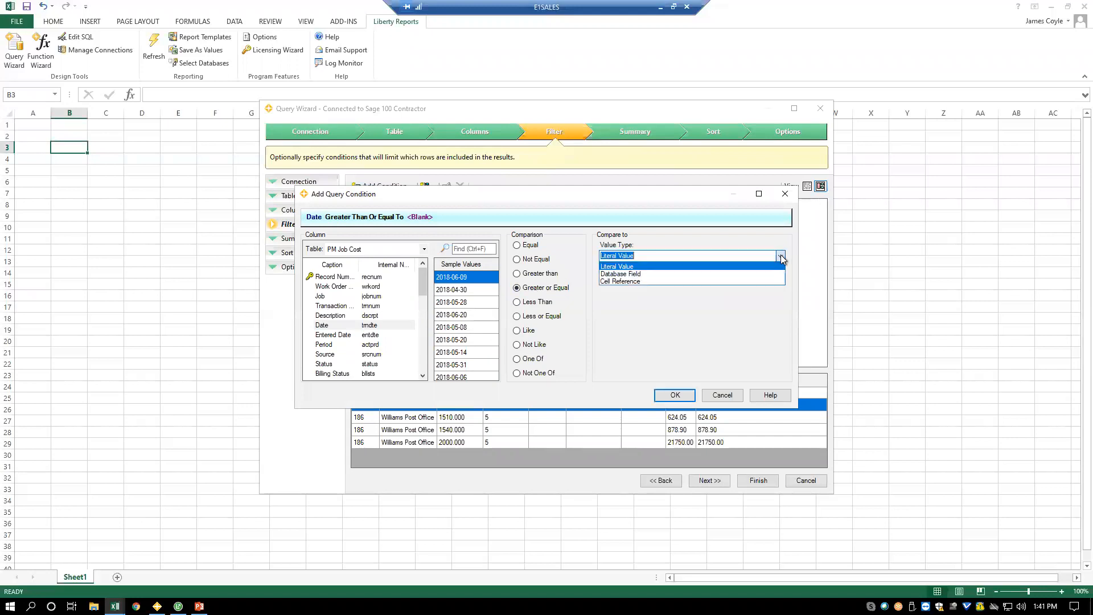
pyautogui.click(652, 281)
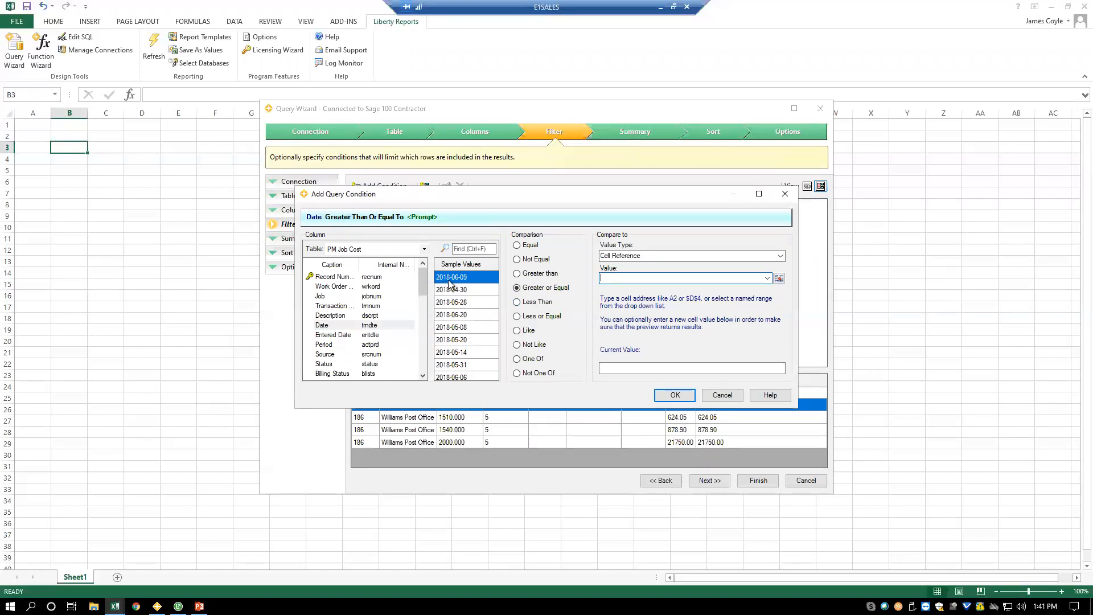
pyautogui.click(779, 279)
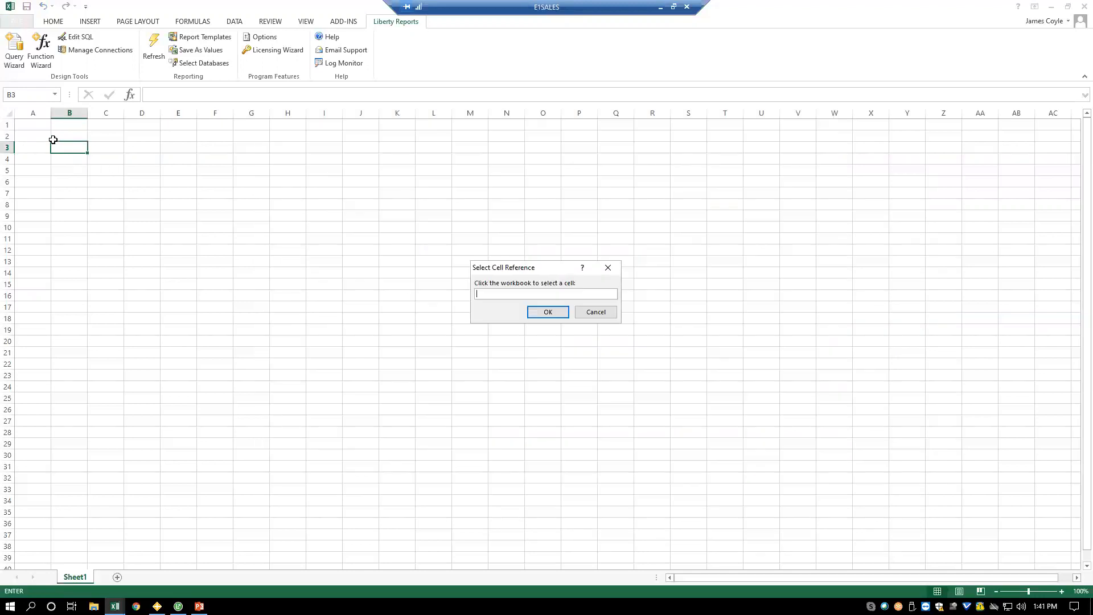
pyautogui.click(43, 136)
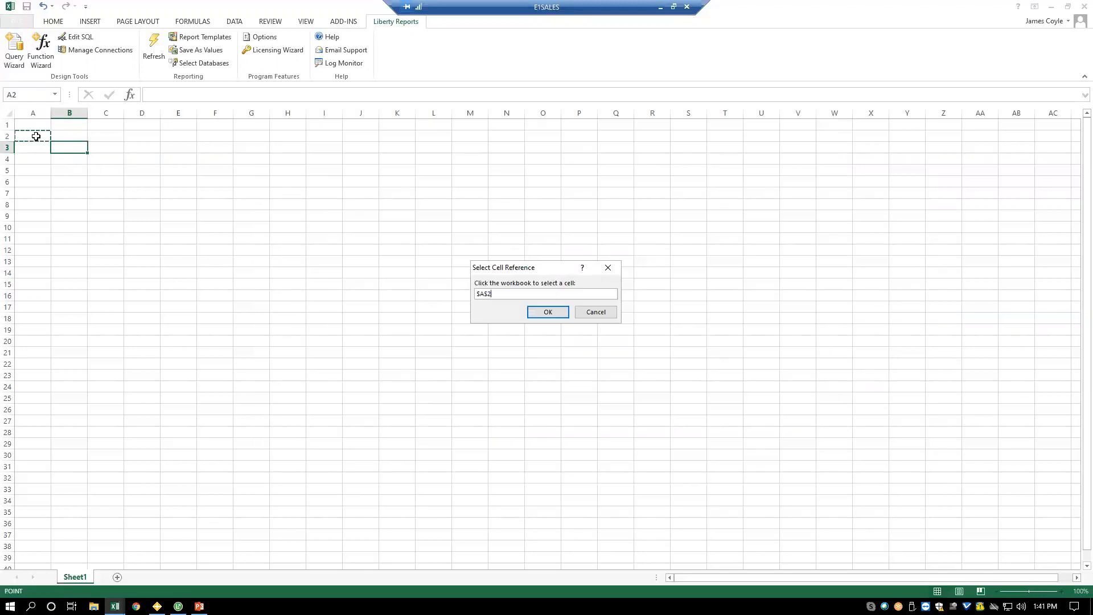
pyautogui.click(547, 313)
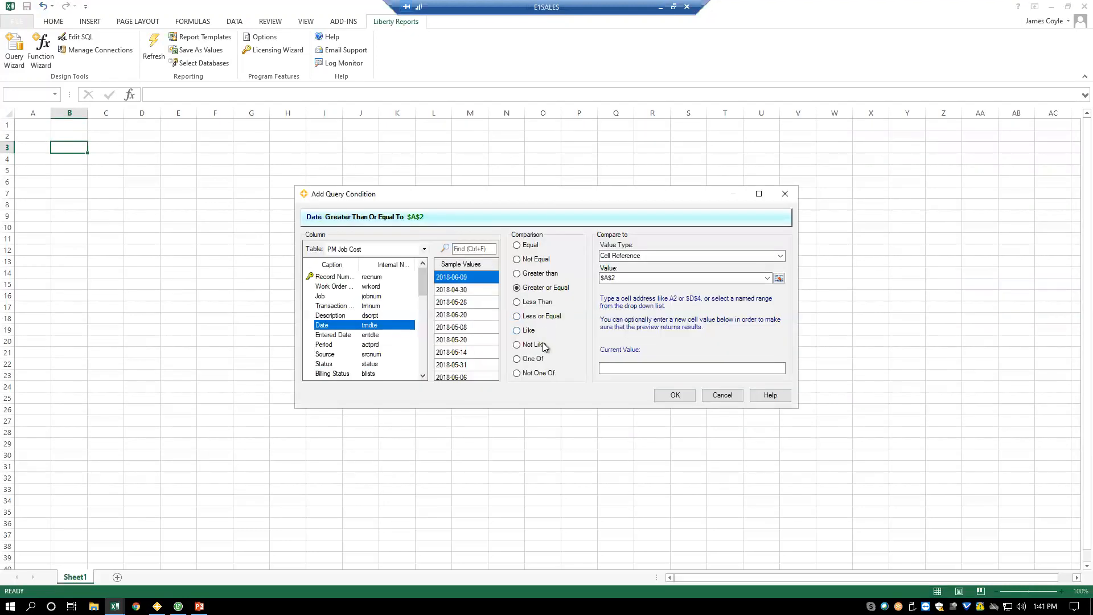
# - Set the start date condition's current value to 1/1/2015 and save the condition
pyautogui.click(626, 367)
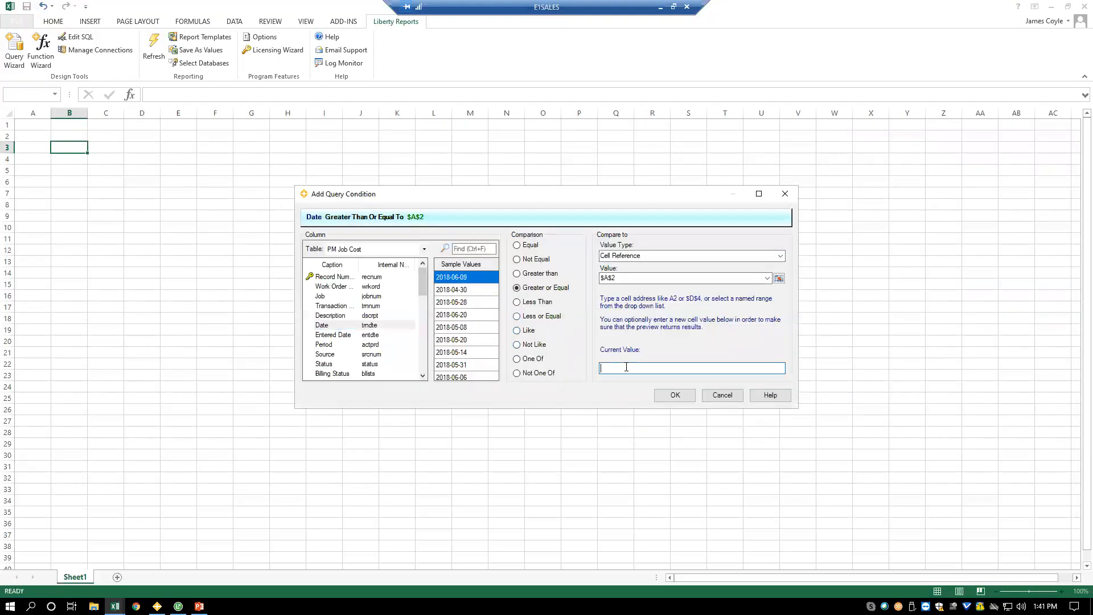
pyautogui.write('1/1/2018')
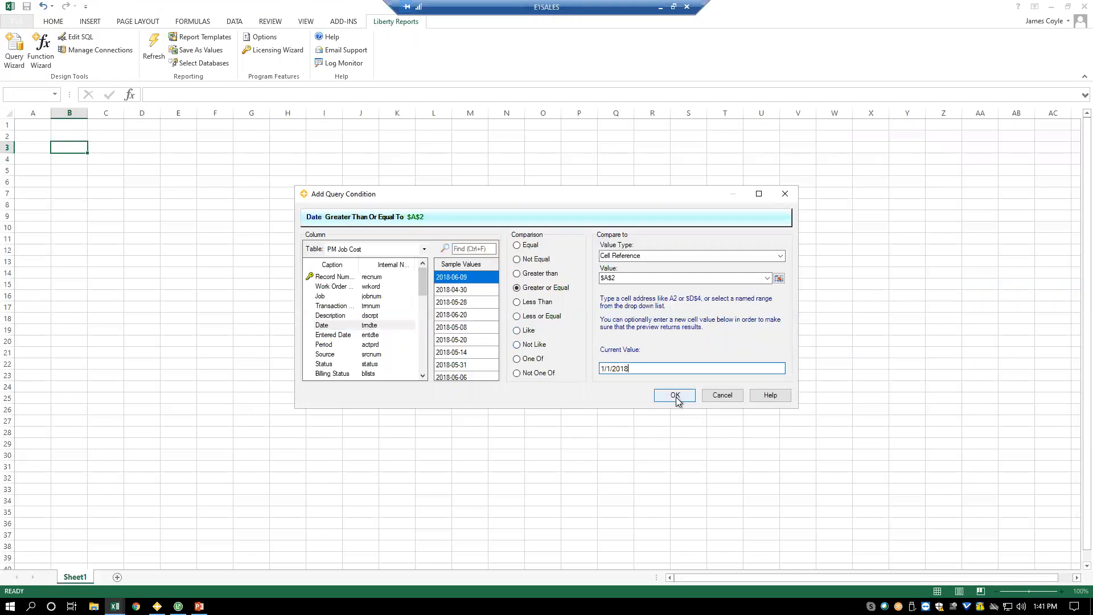
pyautogui.press('BackSpace')
pyautogui.write('5')
pyautogui.click(675, 395)
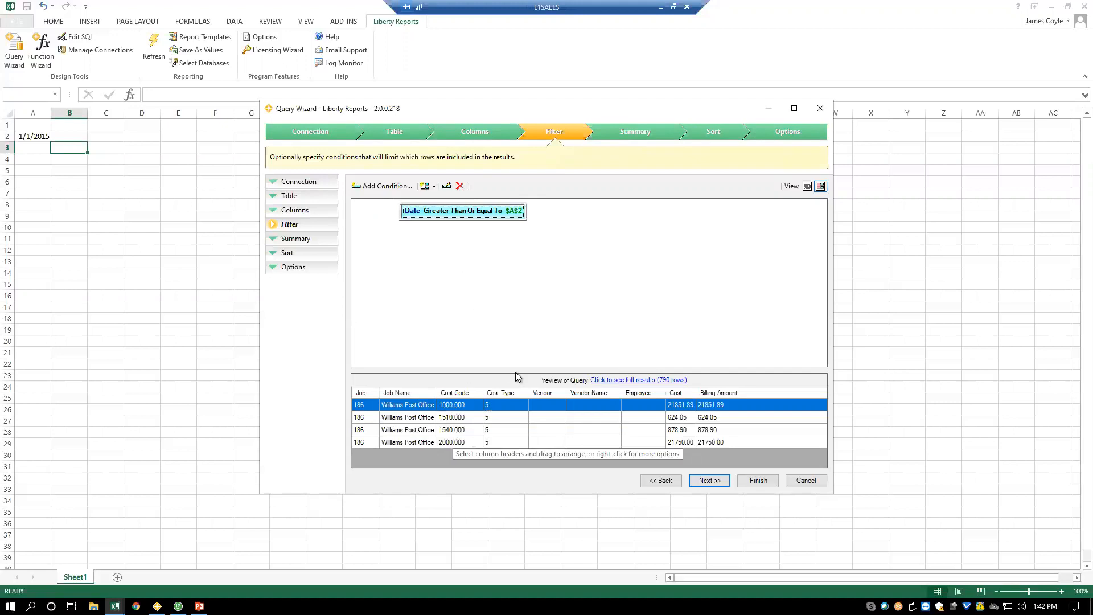
# - Add a second filter condition requiring Date to be less than or equal to the value in cell A3
pyautogui.click(382, 186)
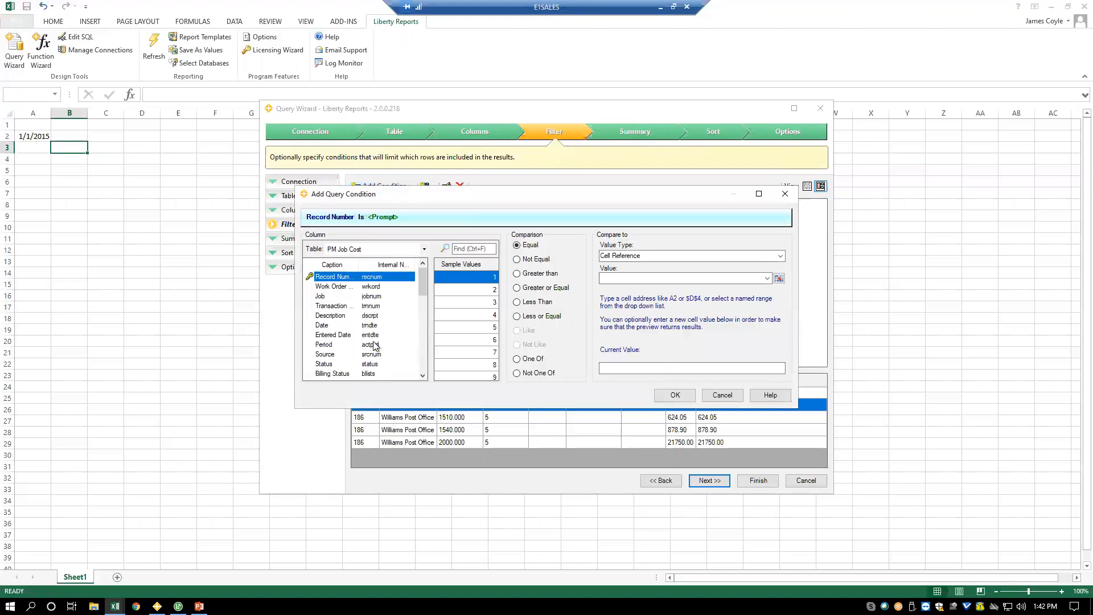
pyautogui.click(329, 325)
pyautogui.click(543, 316)
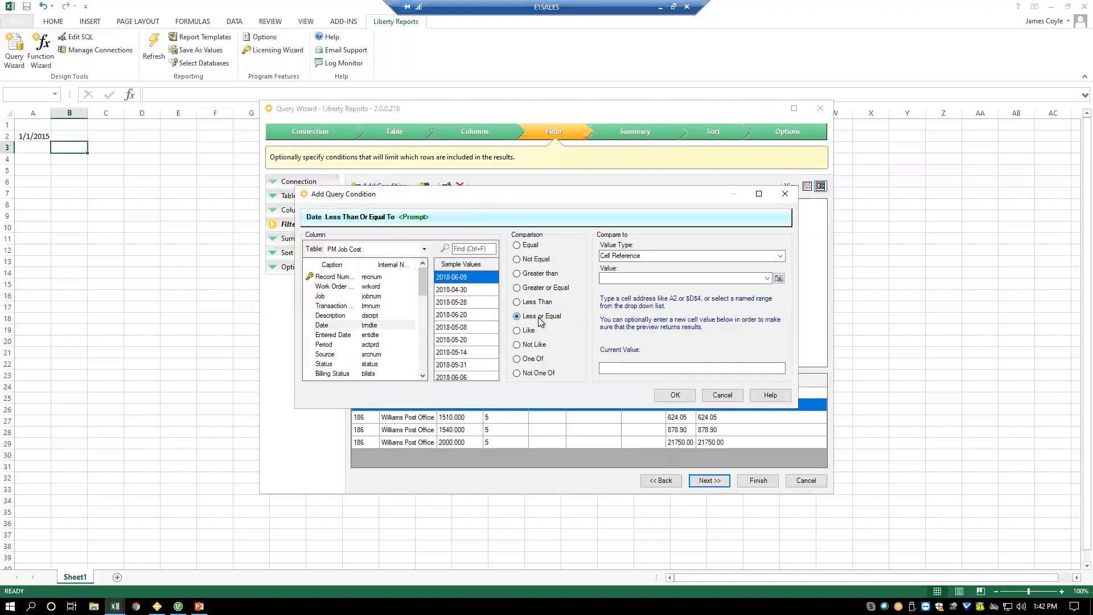
pyautogui.click(623, 367)
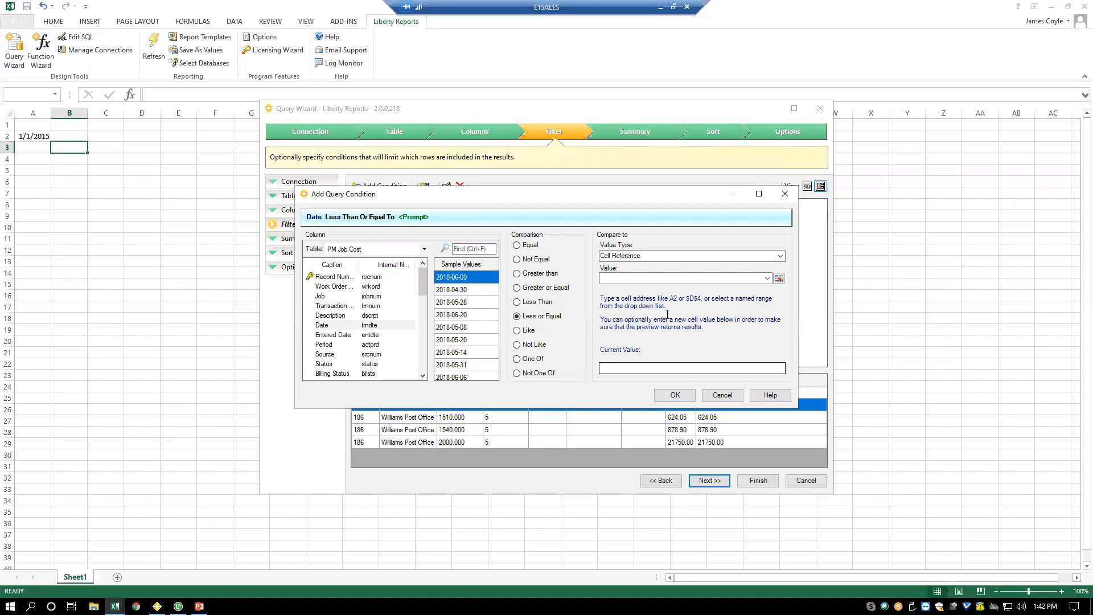
pyautogui.click(778, 278)
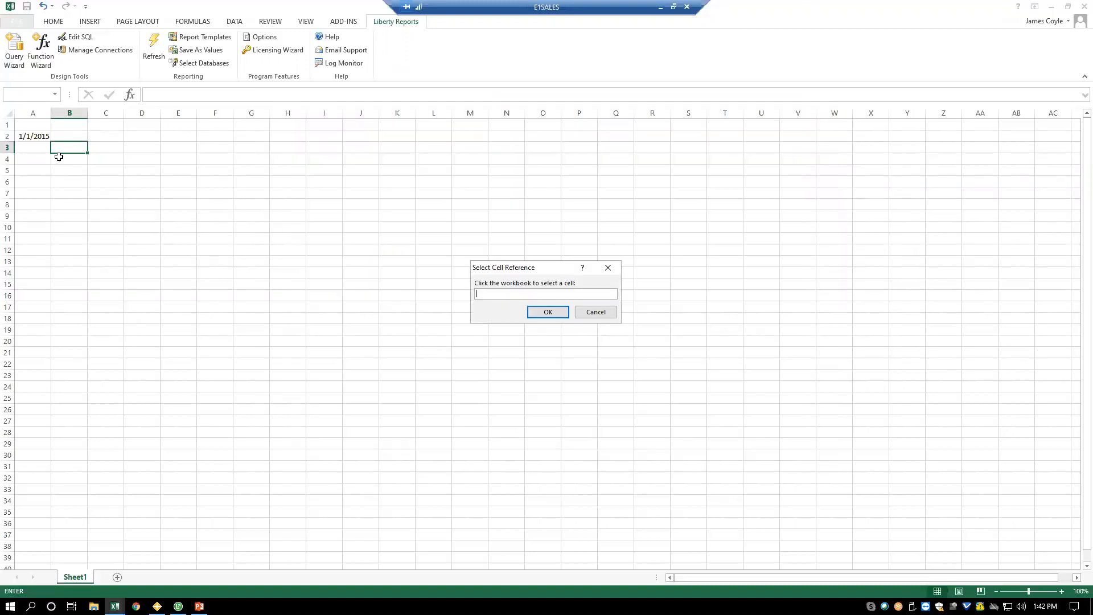
pyautogui.click(38, 147)
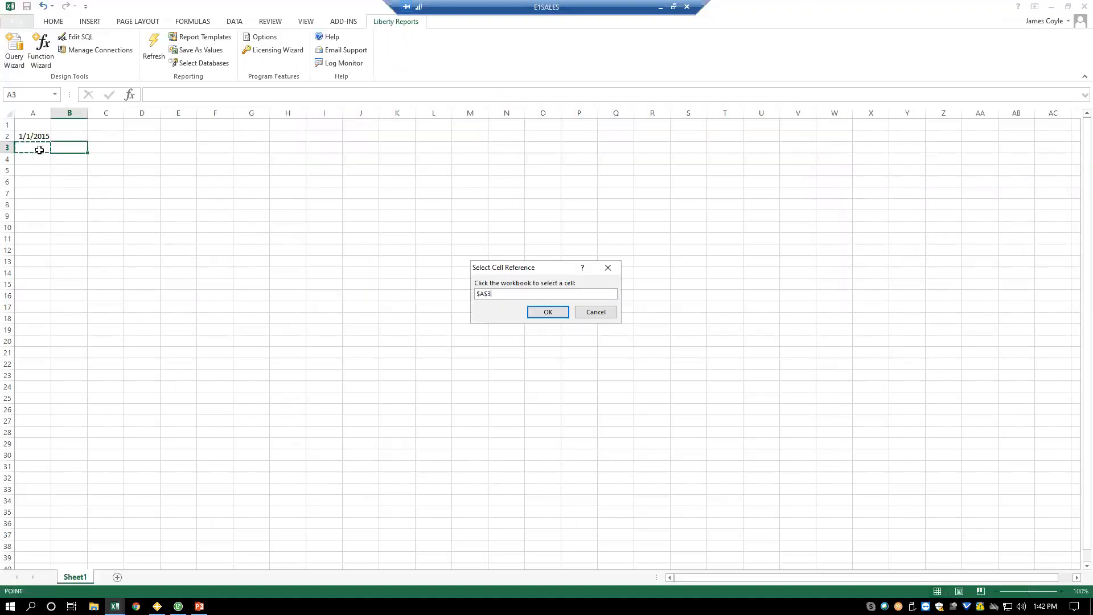
pyautogui.click(548, 312)
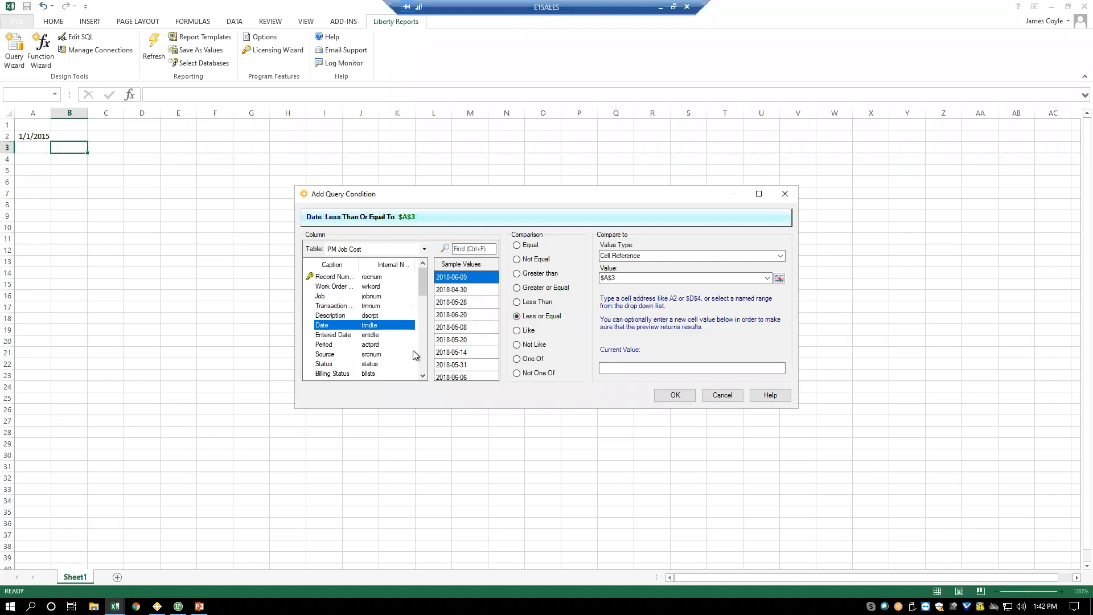
# - Set the end date condition's current value to 5/31/2018 and save the condition
pyautogui.click(638, 368)
pyautogui.write('5/31/2018')
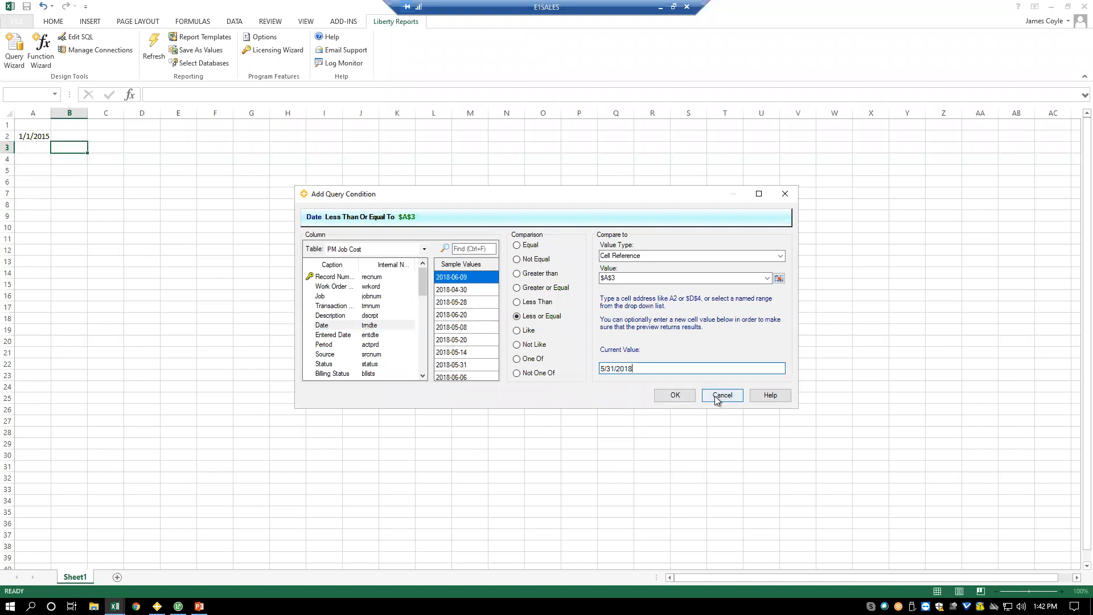
pyautogui.click(675, 396)
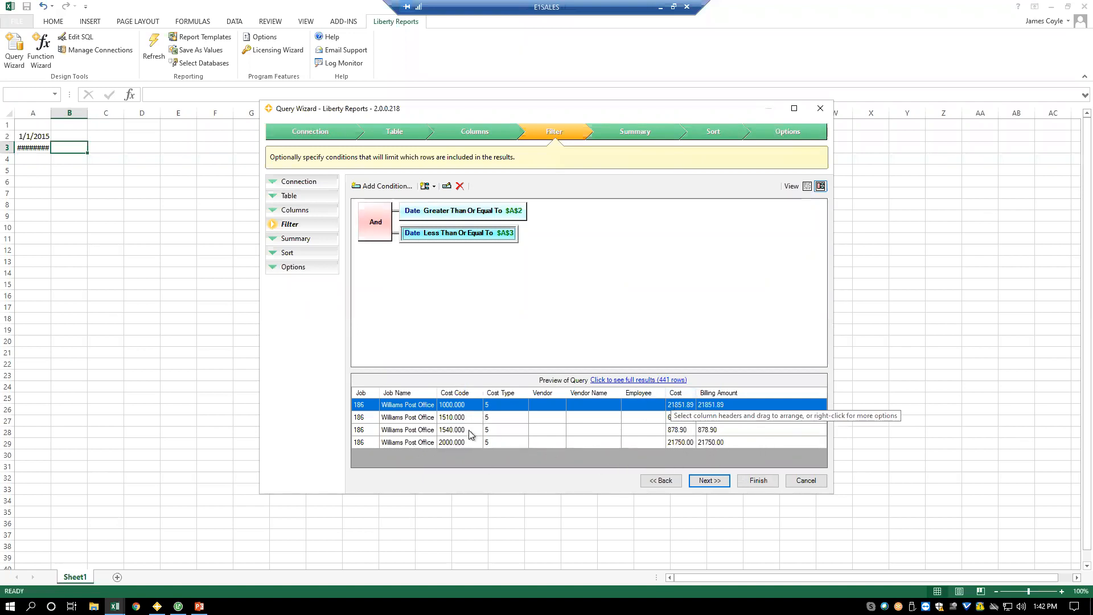
# - Skip summarizing the results and sort the query by the PM Job Cost table's Job column in ascending order
pyautogui.click(713, 481)
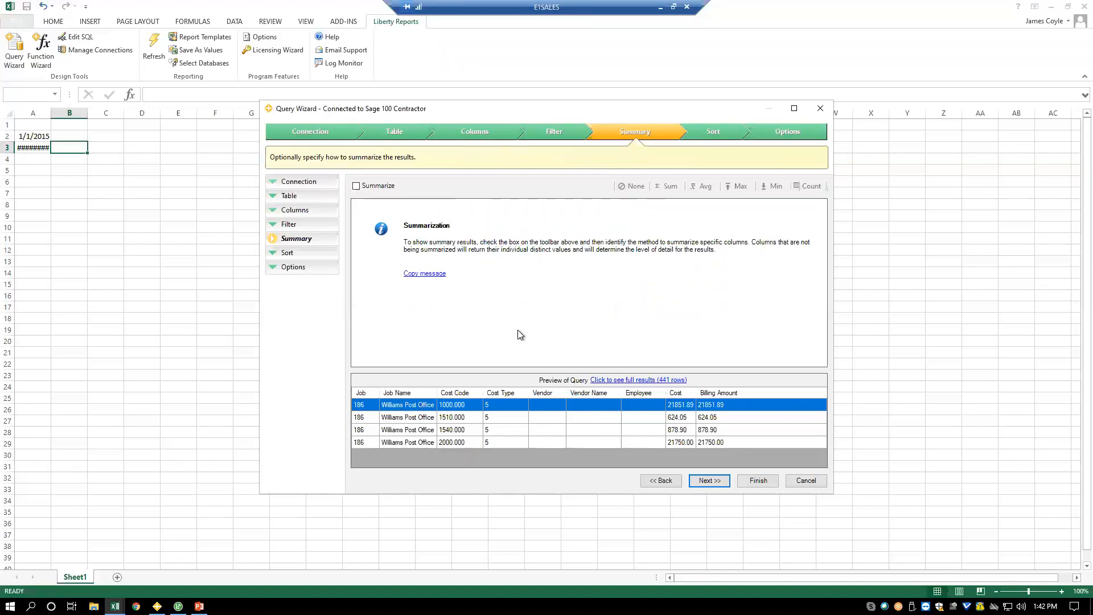
pyautogui.click(715, 484)
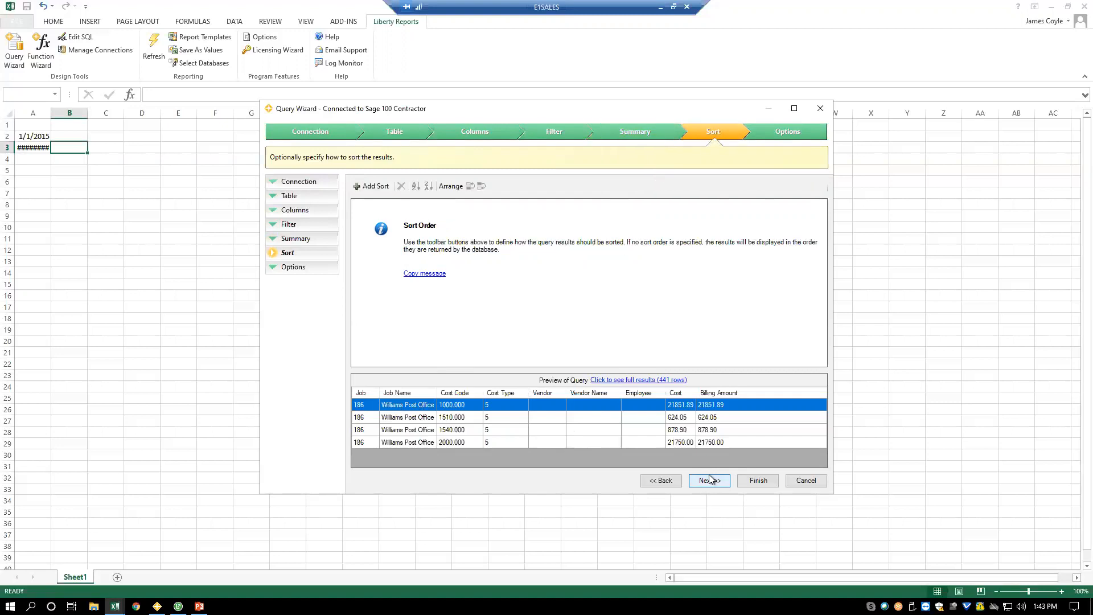
pyautogui.click(376, 185)
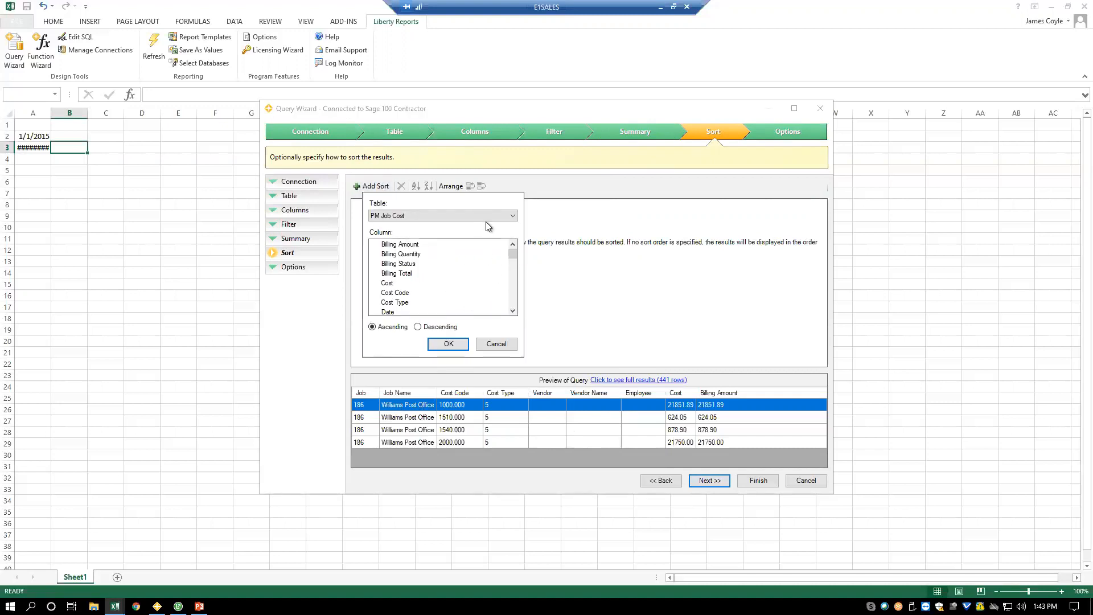
pyautogui.click(514, 296)
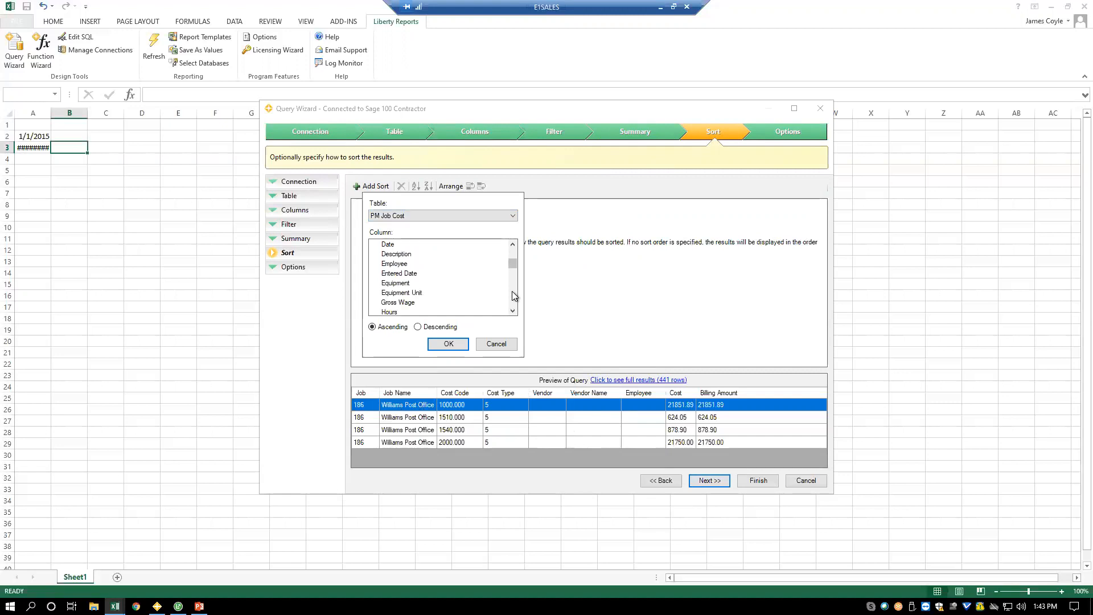
pyautogui.click(514, 296)
pyautogui.click(391, 274)
pyautogui.click(445, 342)
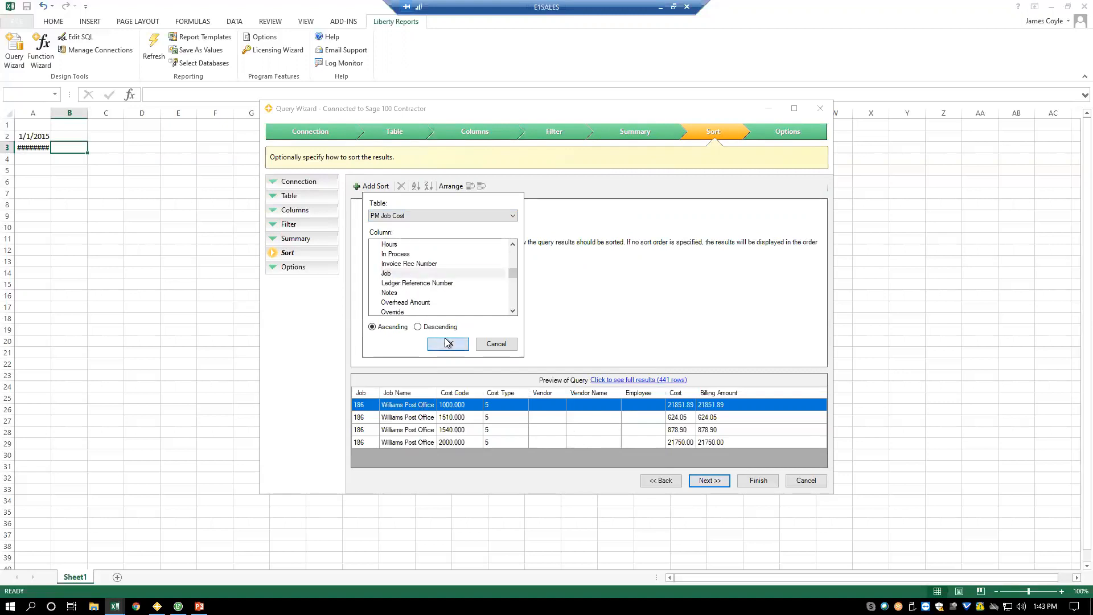
# - Add ascending sorts on Cost Code and Employee after the Job sort
pyautogui.click(372, 187)
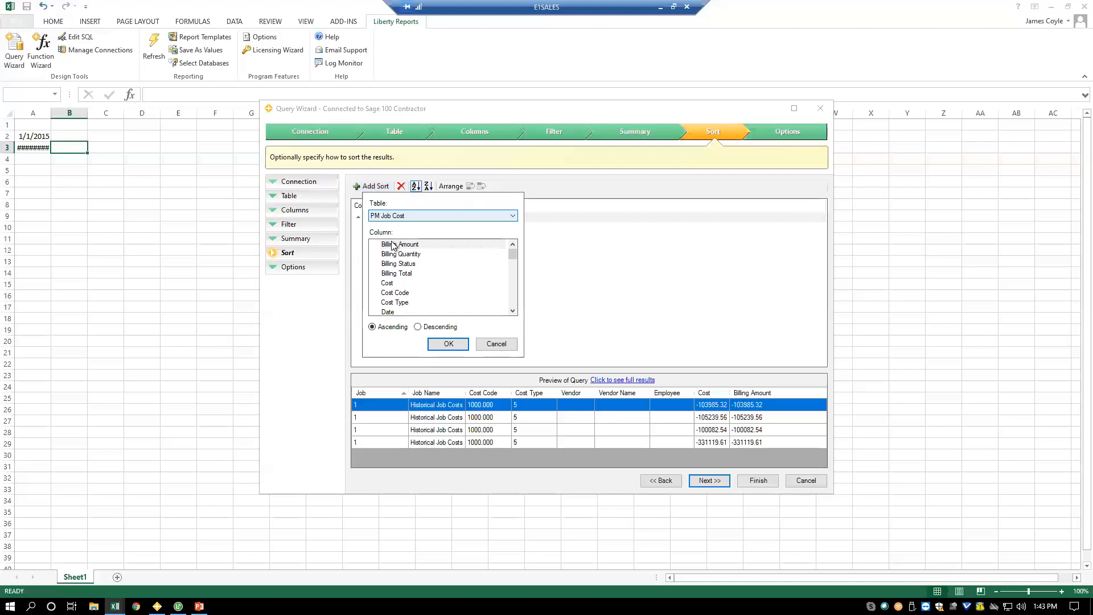
pyautogui.click(403, 294)
pyautogui.click(448, 345)
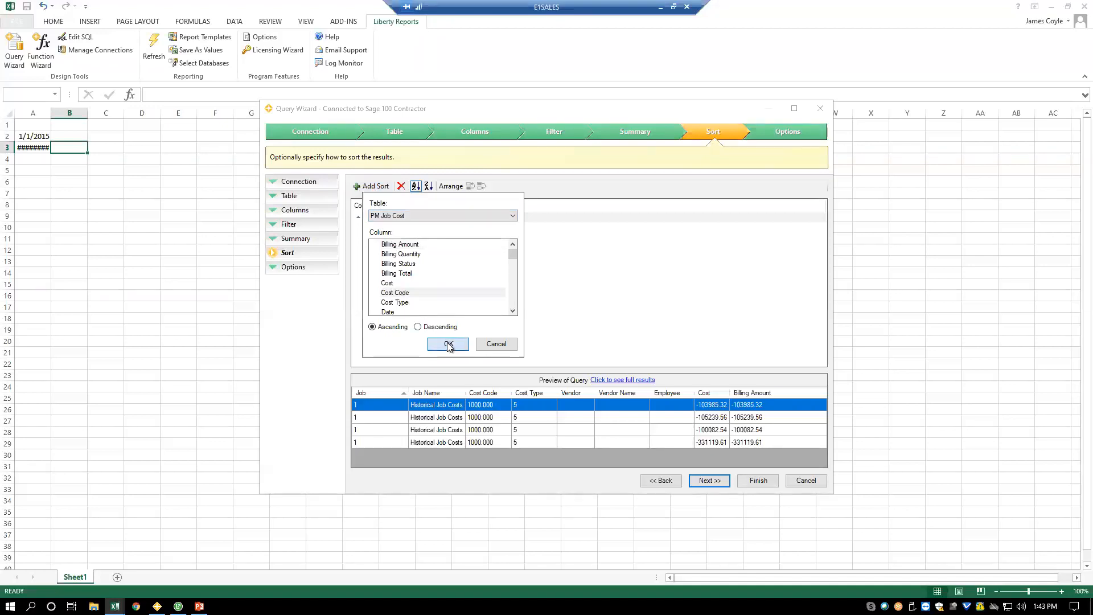
pyautogui.click(371, 186)
pyautogui.click(513, 296)
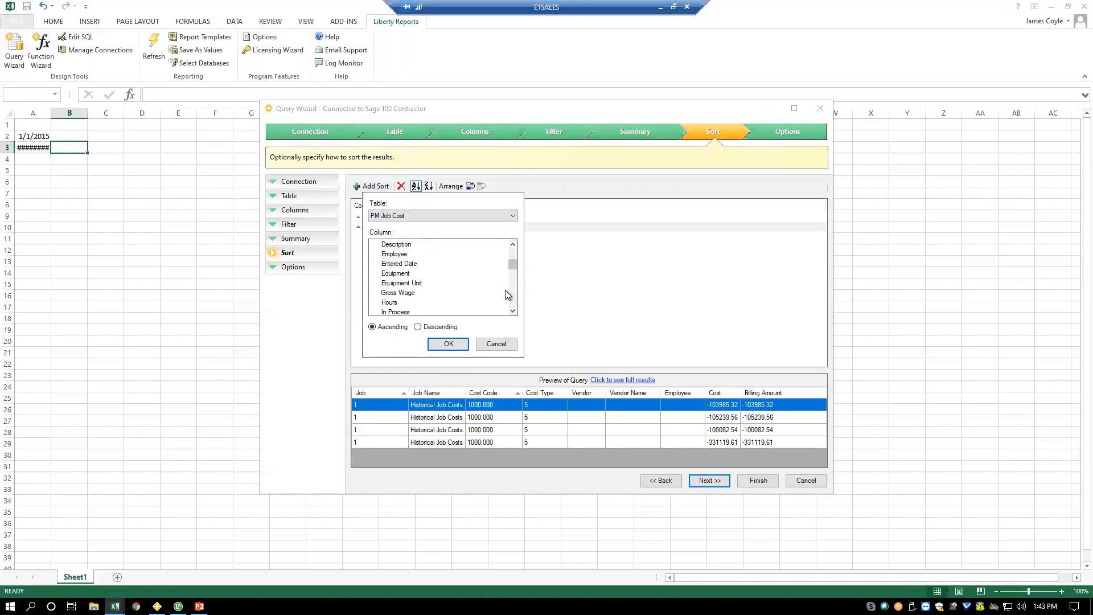
pyautogui.click(399, 254)
pyautogui.click(448, 344)
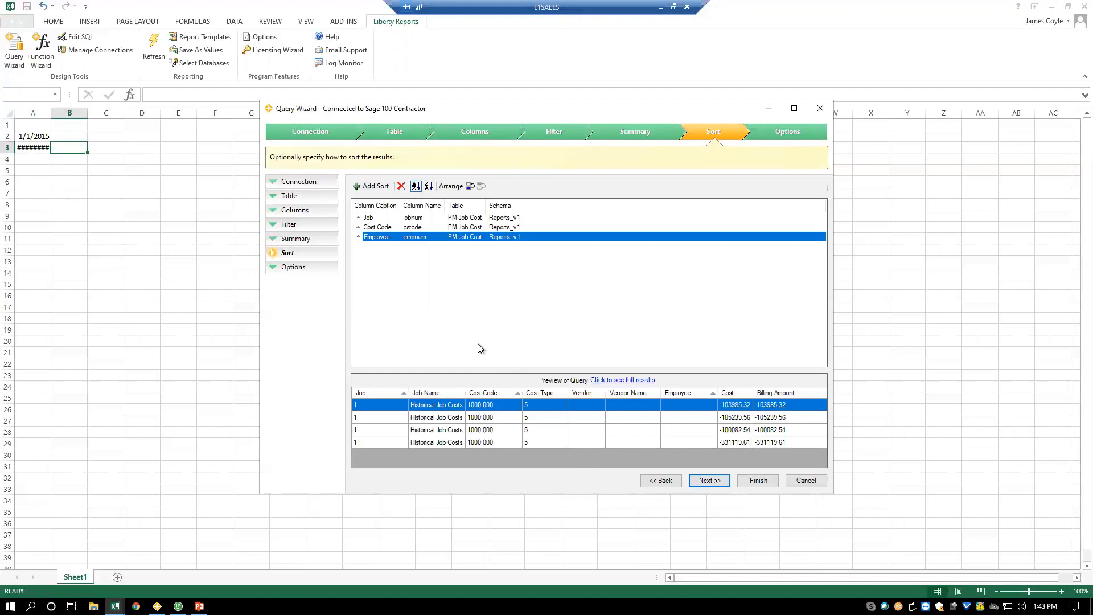
# - Set the query's destination to cell C6 and insert it into the sheet as a refreshable table
pyautogui.click(696, 481)
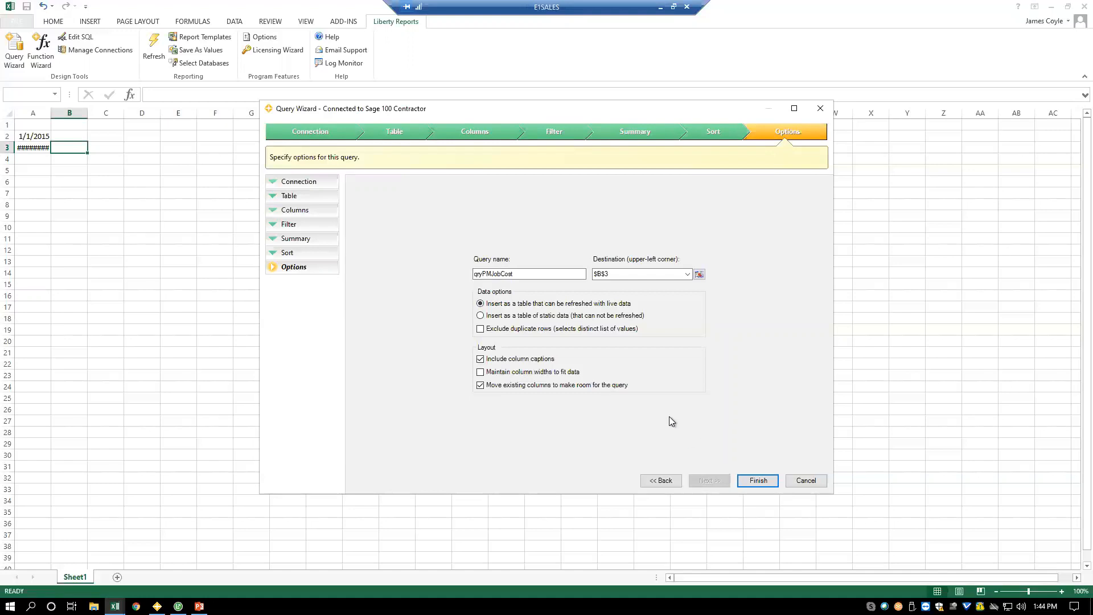
pyautogui.click(699, 275)
pyautogui.click(99, 180)
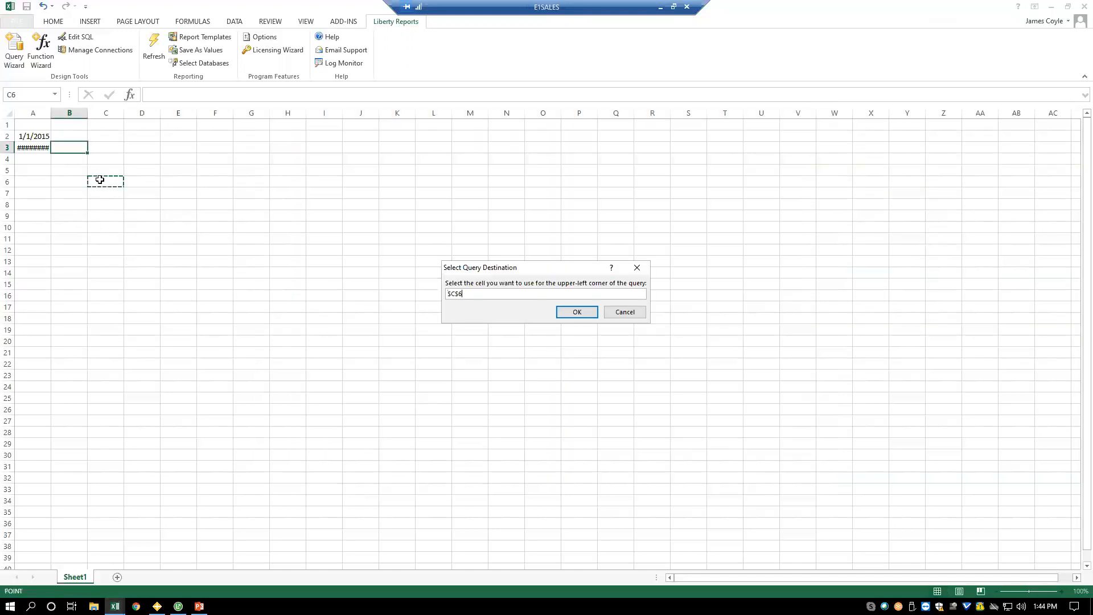
pyautogui.click(570, 312)
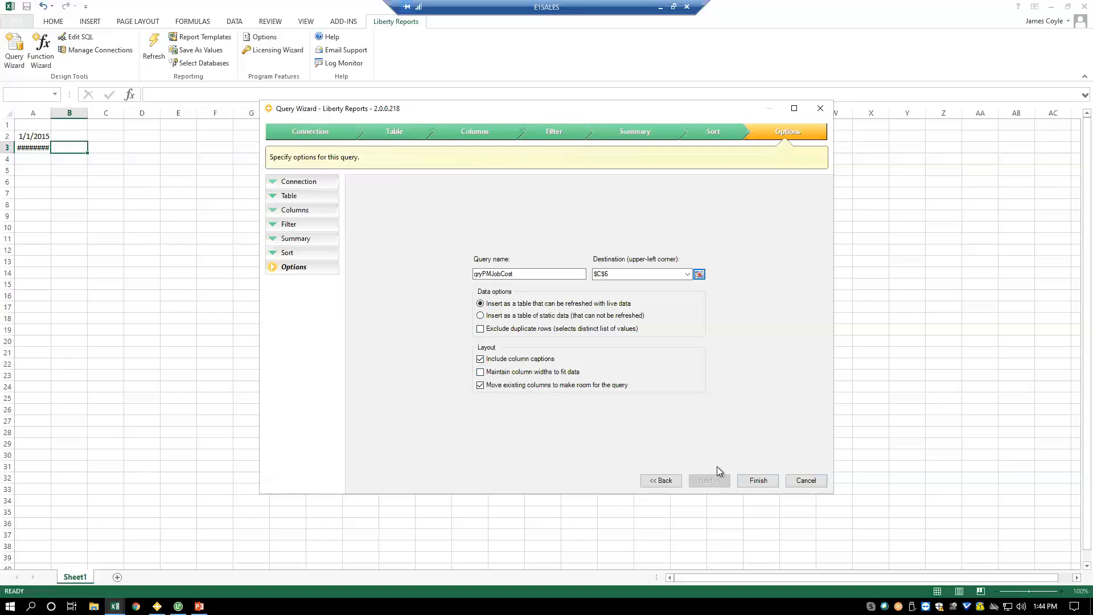
pyautogui.click(769, 485)
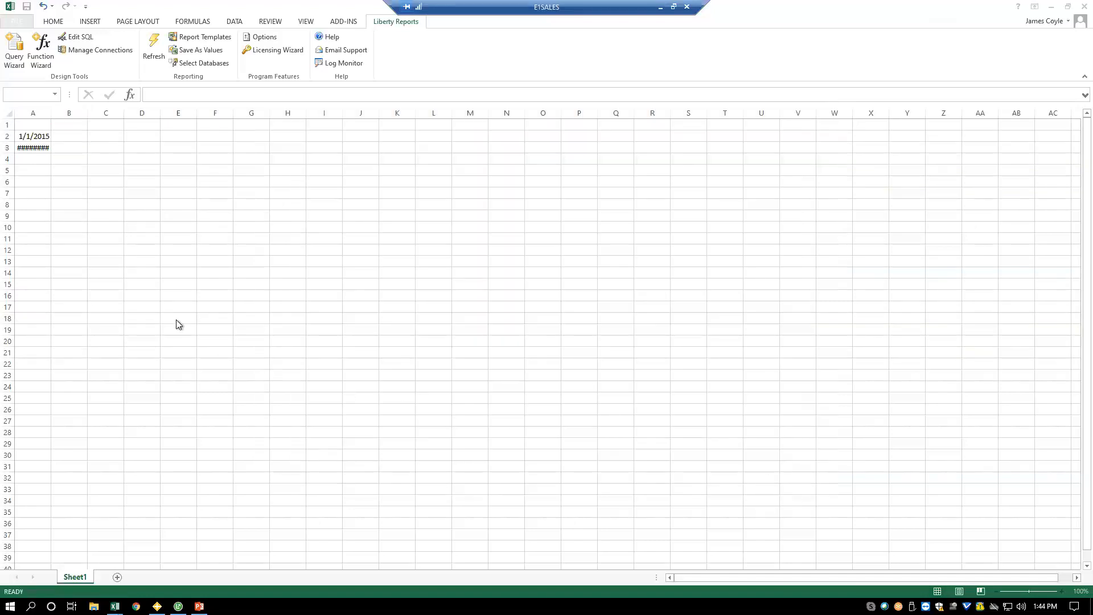
# - Fit column A's width to its dates and hide the sheet's gridlines
pyautogui.doubleClick(49, 113)
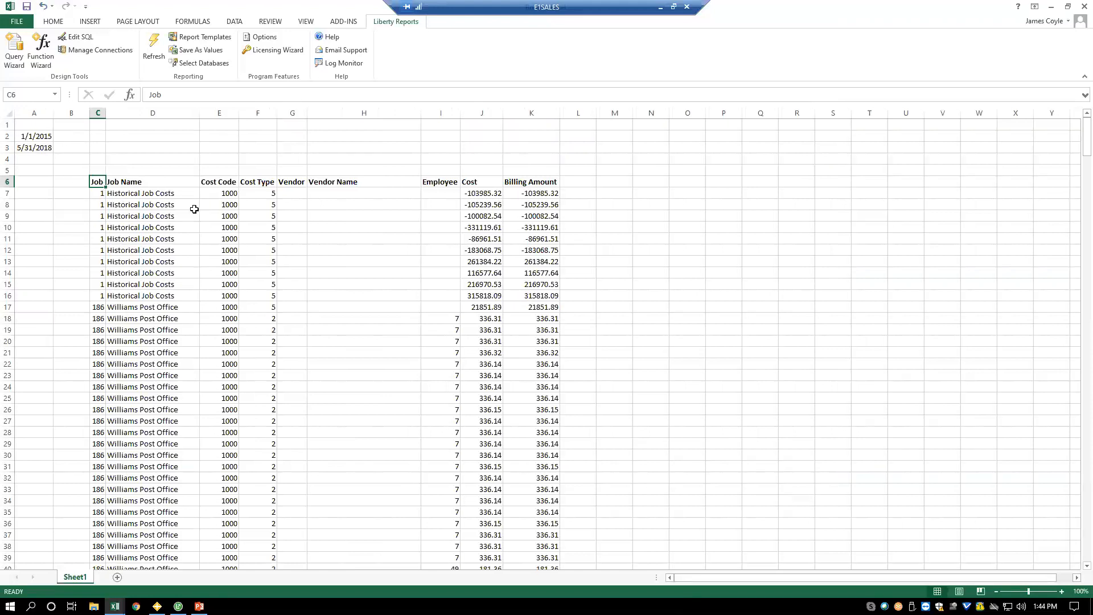
pyautogui.click(306, 22)
pyautogui.click(127, 60)
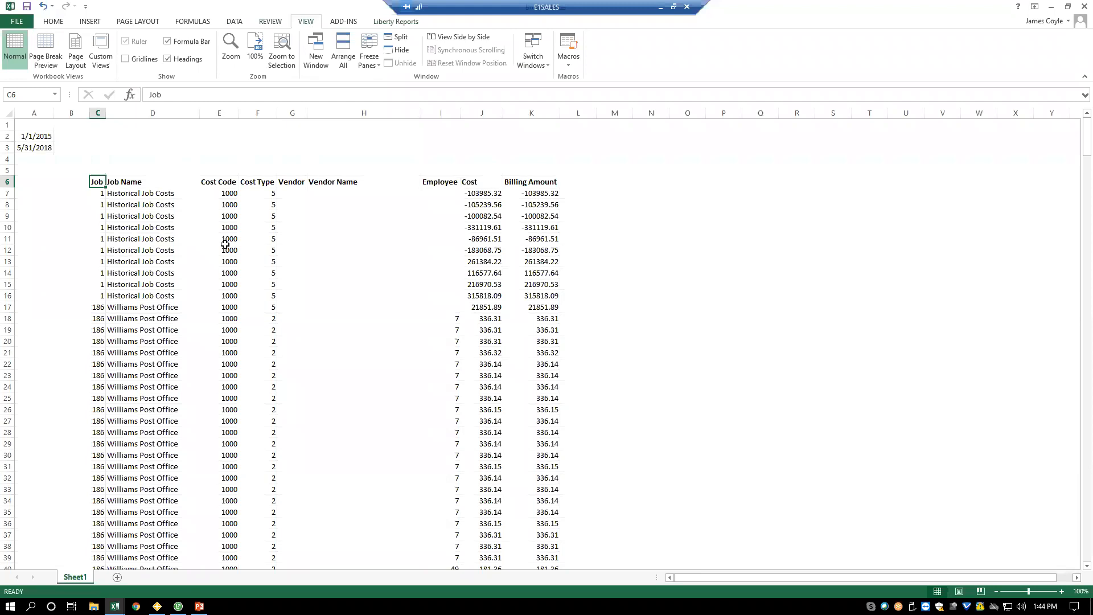
# - Apply the Good cell style and bold to the query's header row, C6:K6
pyautogui.moveTo(98, 181); pyautogui.dragTo(538, 178)
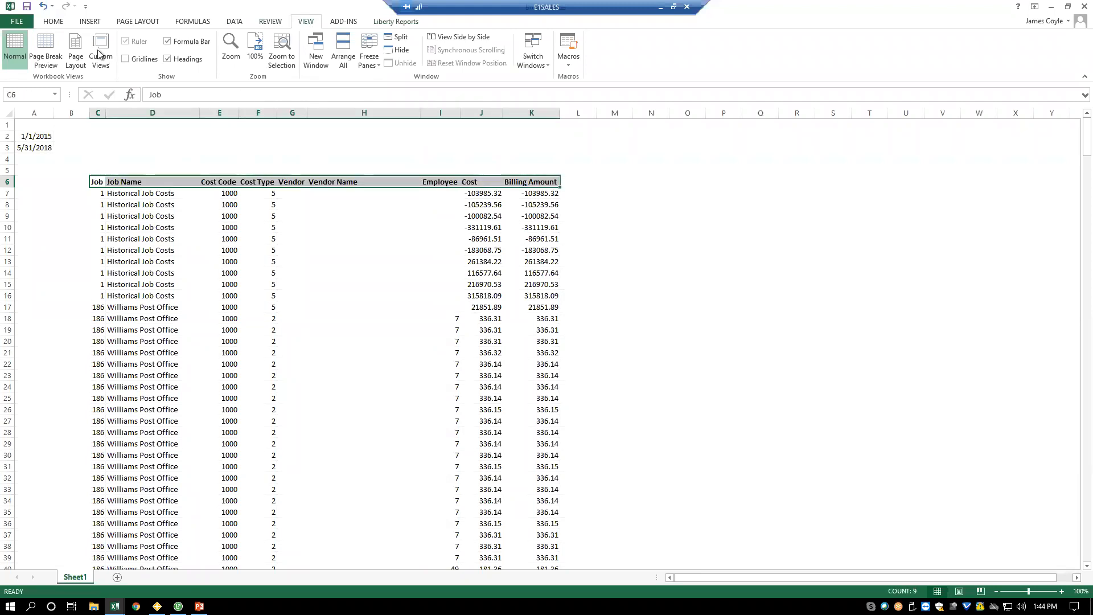
pyautogui.click(53, 22)
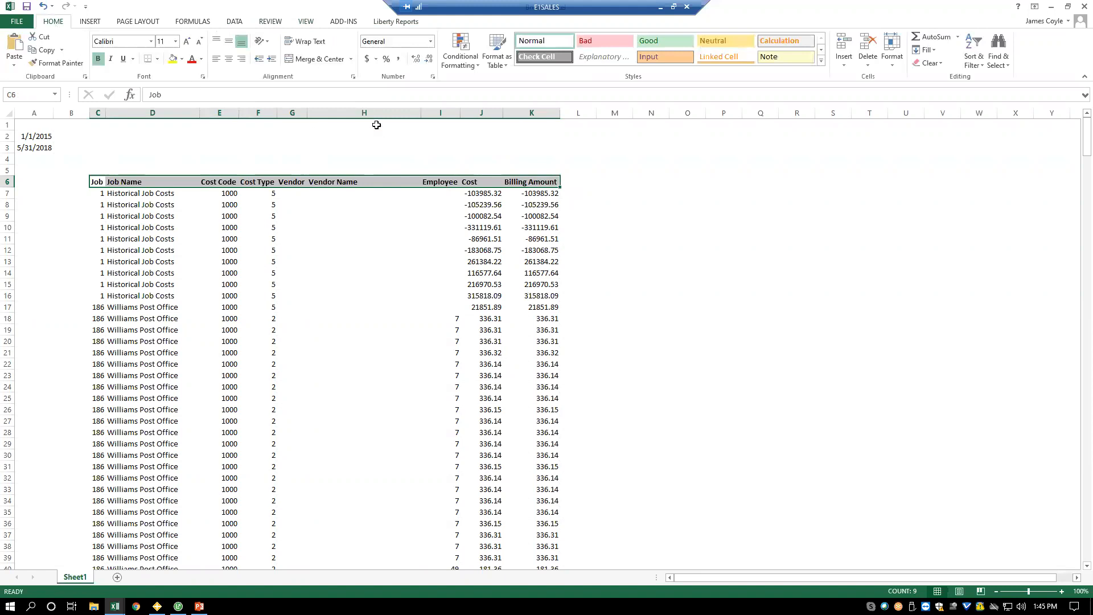
pyautogui.click(663, 41)
pyautogui.click(98, 59)
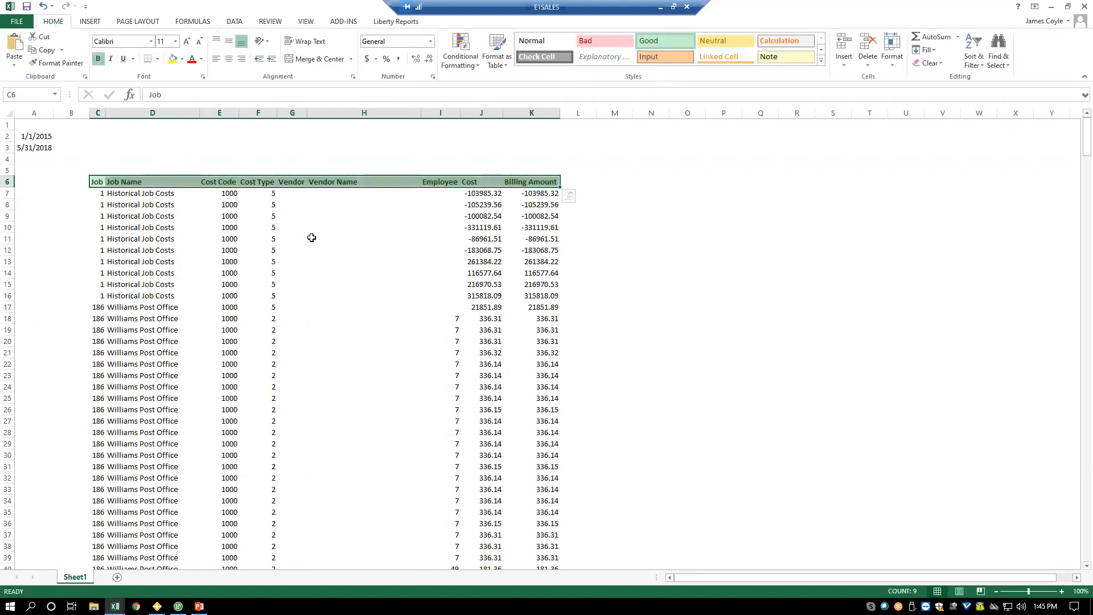
# - Add filters to the query's header row and filter the Job column to show only job 186
pyautogui.click(980, 63)
pyautogui.click(989, 119)
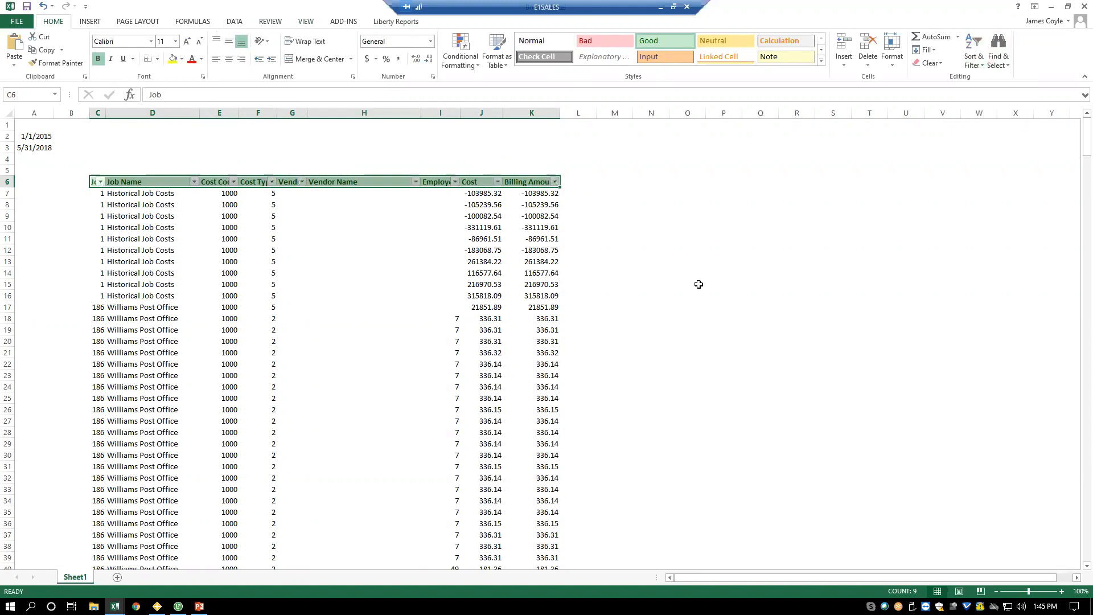
pyautogui.click(100, 182)
pyautogui.click(34, 292)
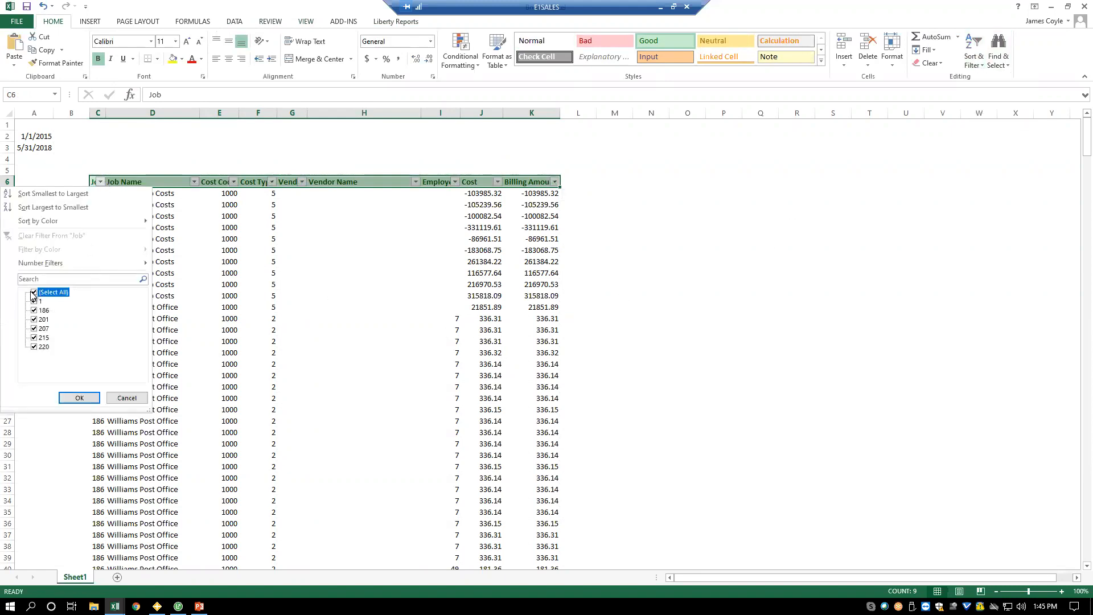
pyautogui.click(34, 311)
pyautogui.click(80, 397)
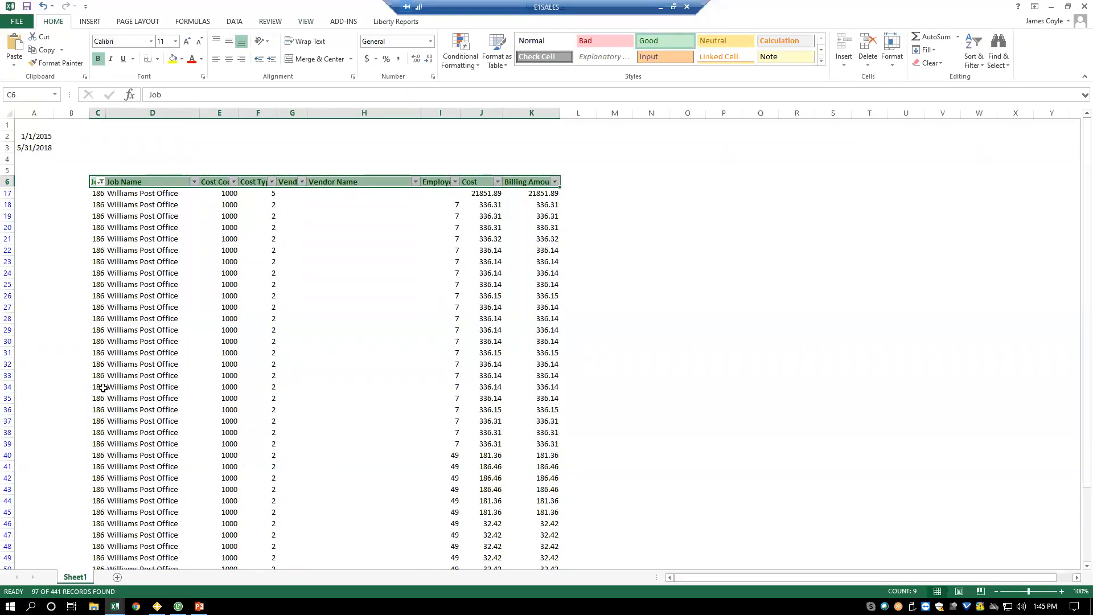
# - Show all jobs again in the Job column and remove the filters from the header row
pyautogui.click(100, 182)
pyautogui.click(35, 293)
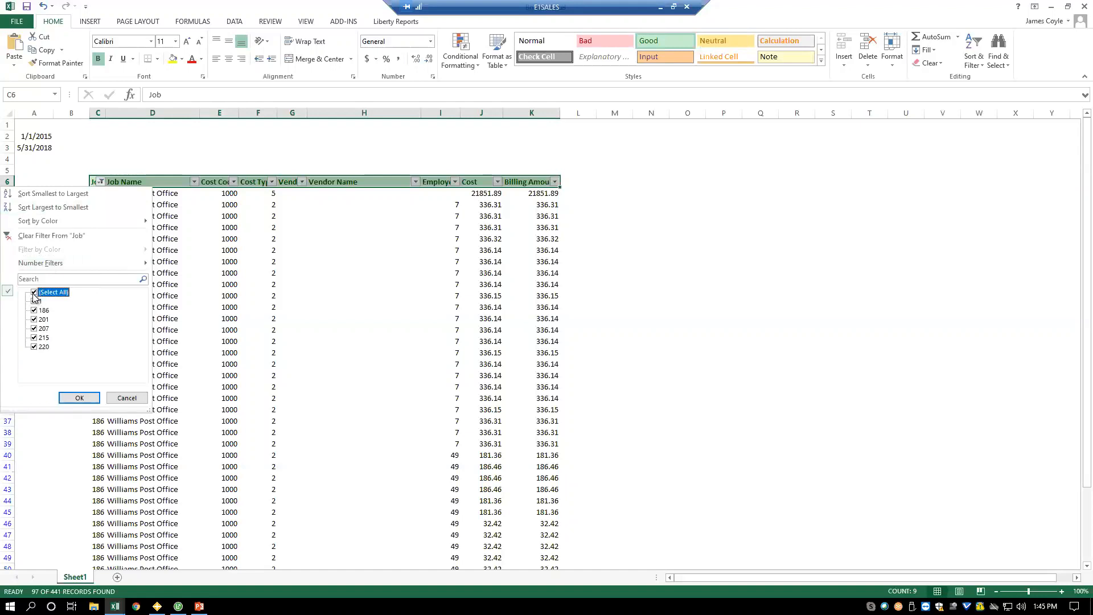
pyautogui.click(79, 397)
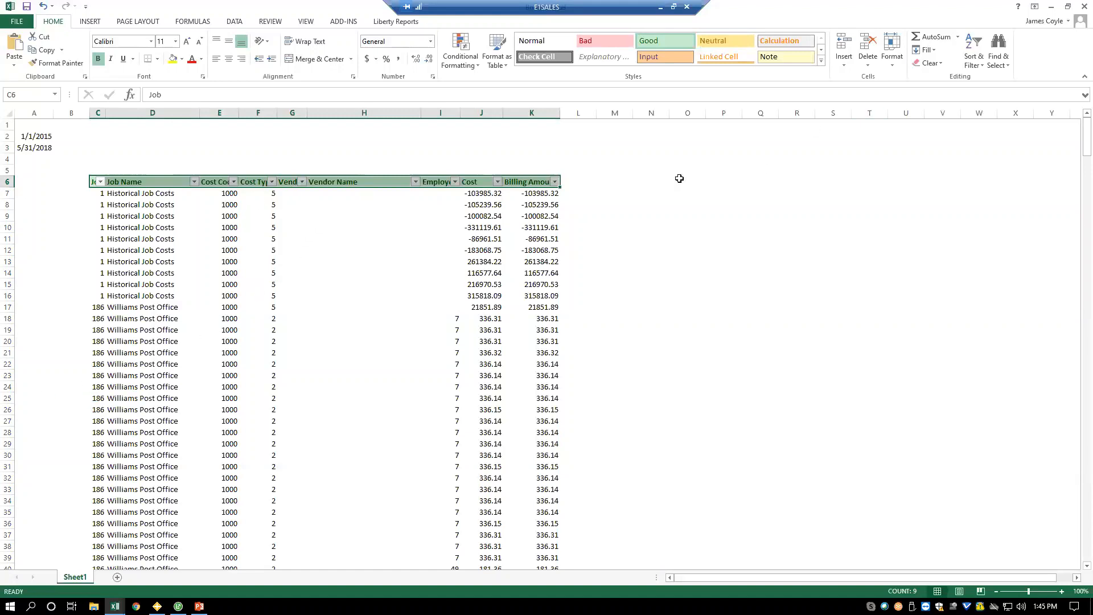
pyautogui.click(981, 65)
pyautogui.click(989, 126)
# - Insert a new column before Cost and enter "Emp name" as its header in J6
pyautogui.click(485, 111)
pyautogui.rightClick(486, 112)
pyautogui.click(506, 193)
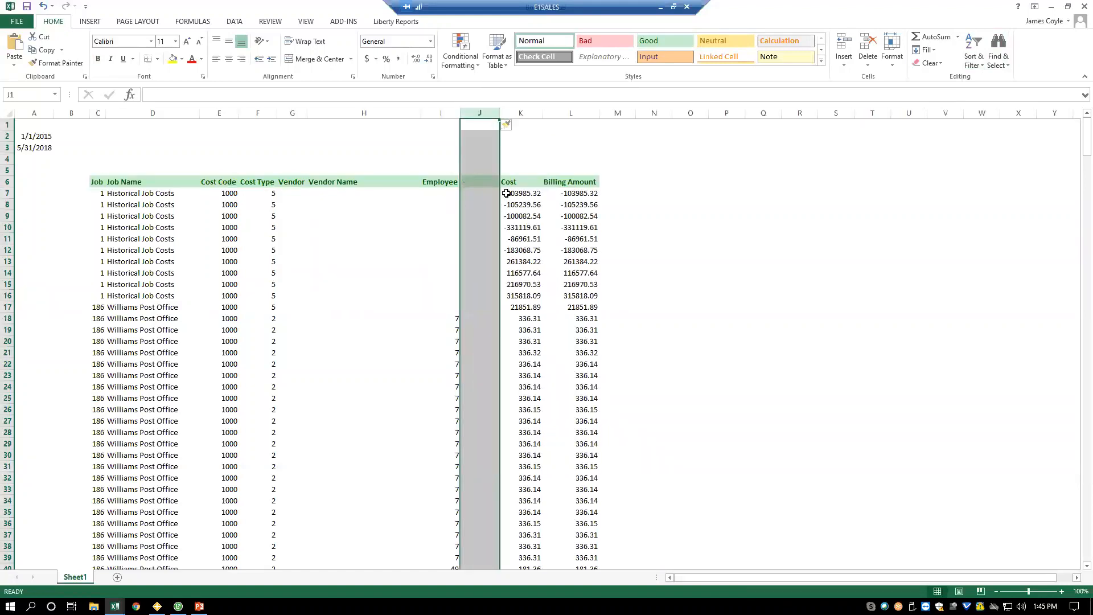
pyautogui.click(479, 180)
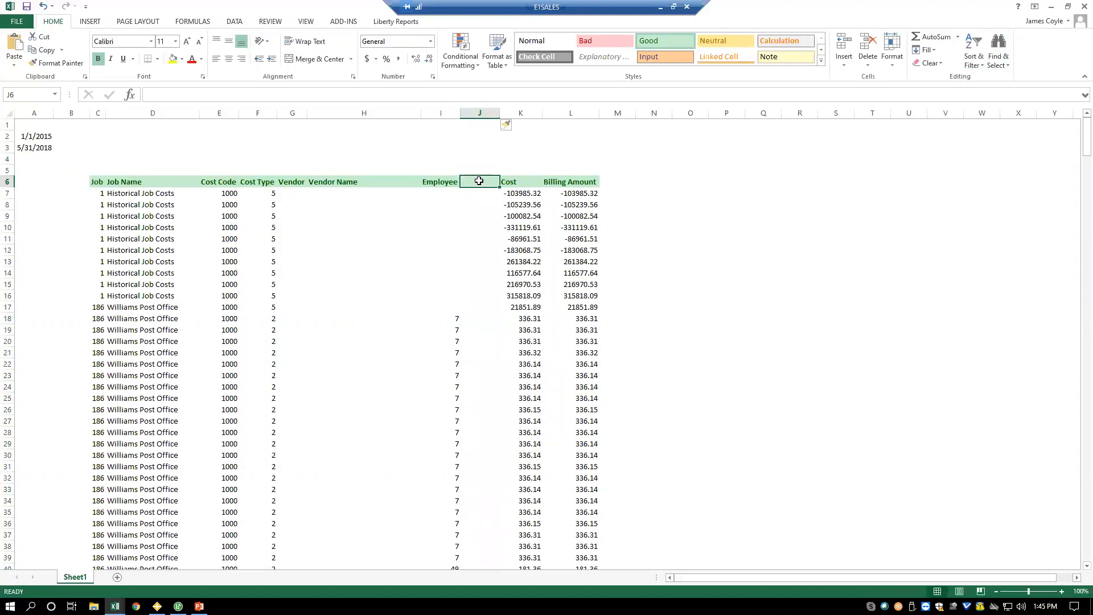
pyautogui.write('Emp')
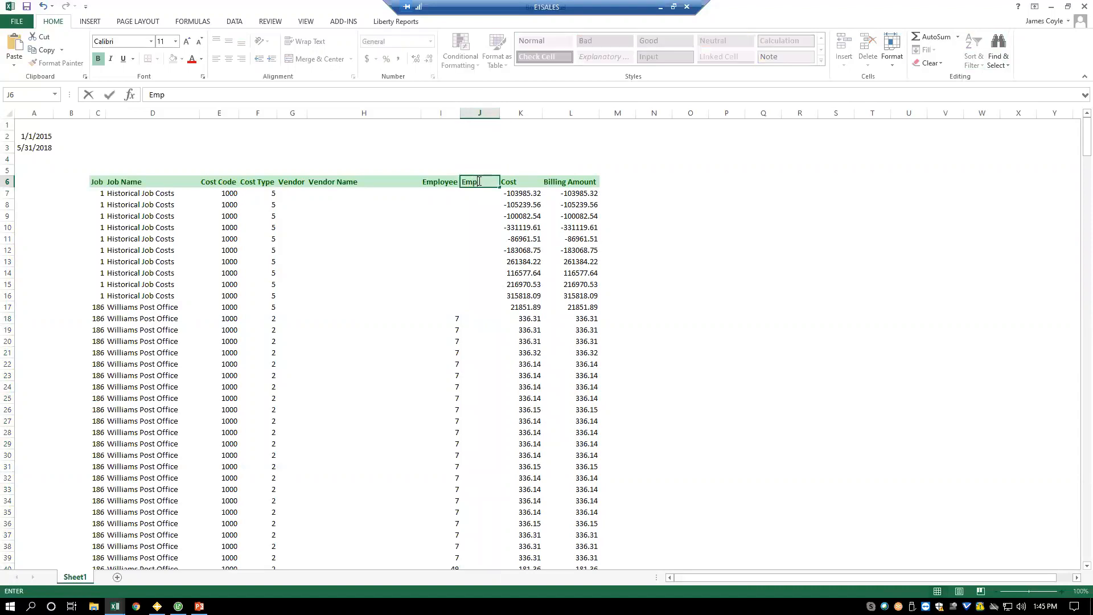
pyautogui.write(' name')
pyautogui.press('Return')
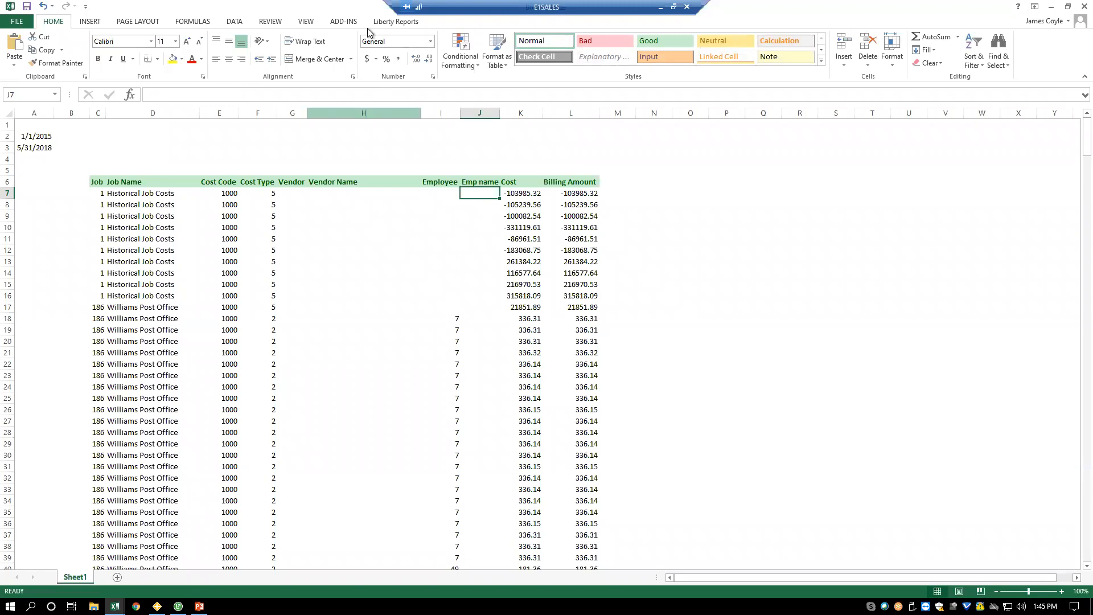
# - Start the Function Wizard for cell J7, allow overwriting the cell, and use the Lookup function
pyautogui.click(394, 23)
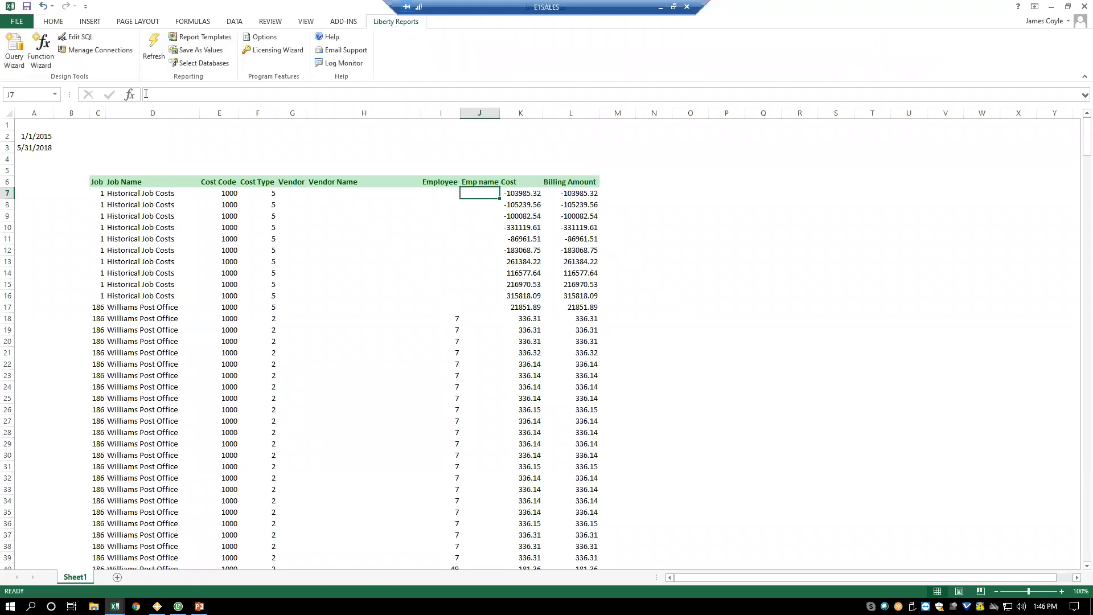
pyautogui.click(39, 52)
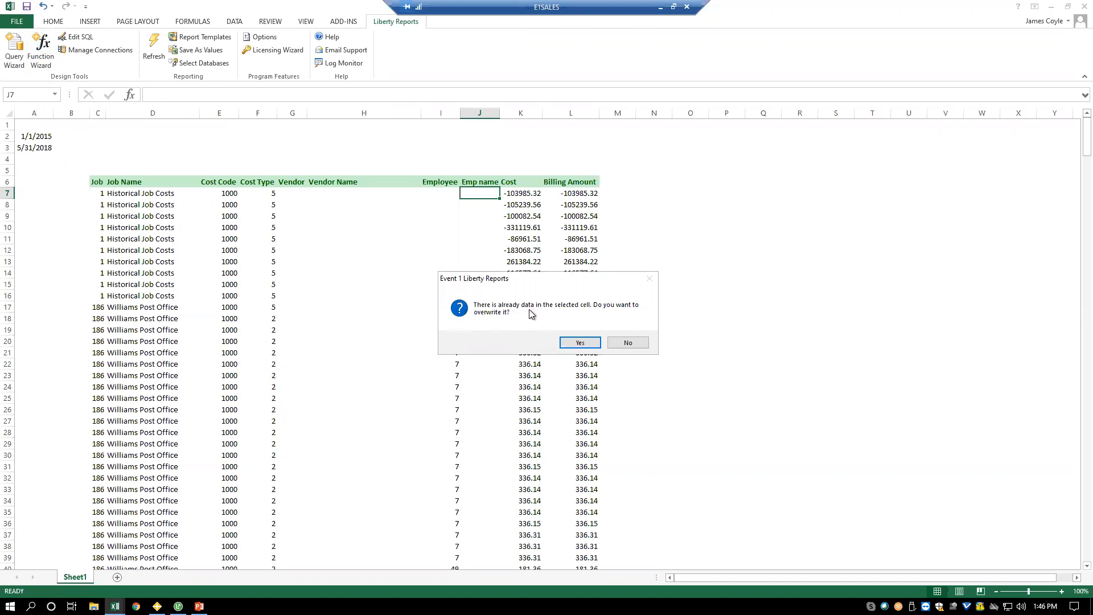
pyautogui.click(583, 343)
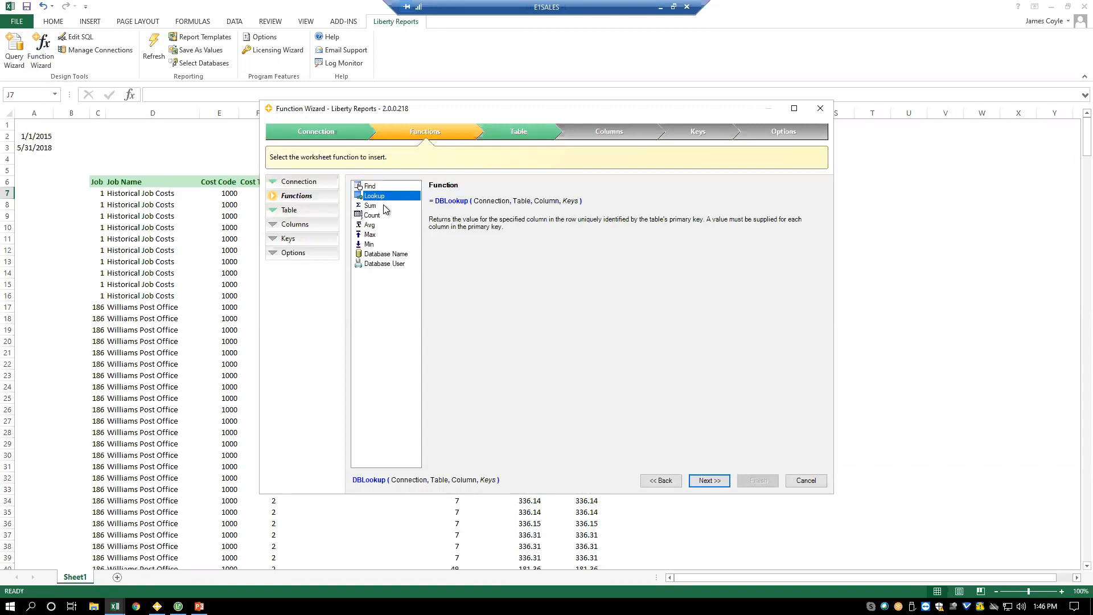
pyautogui.click(708, 480)
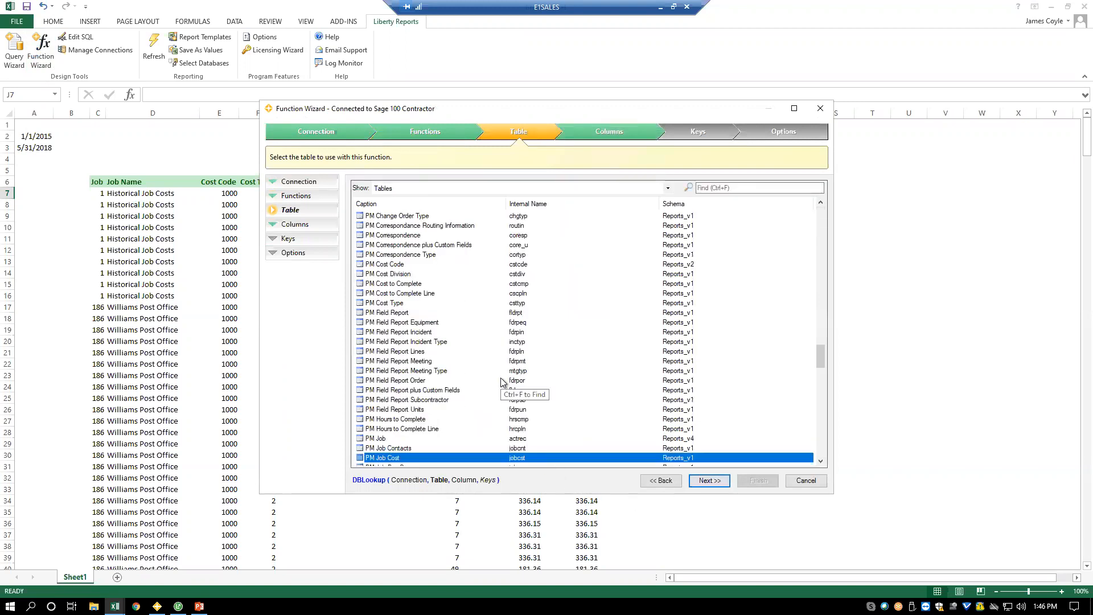
# - Search the tables for "employ", choose PR Employee as the lookup table, and include its Last Name column
pyautogui.moveTo(401, 113); pyautogui.dragTo(550, 243)
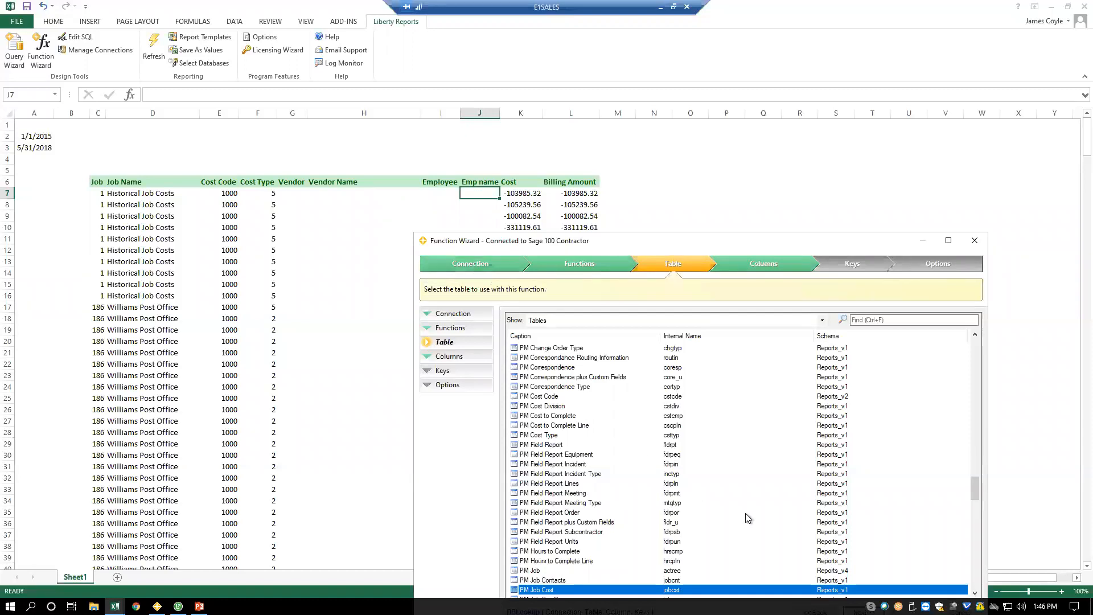
pyautogui.moveTo(610, 241); pyautogui.dragTo(606, 216)
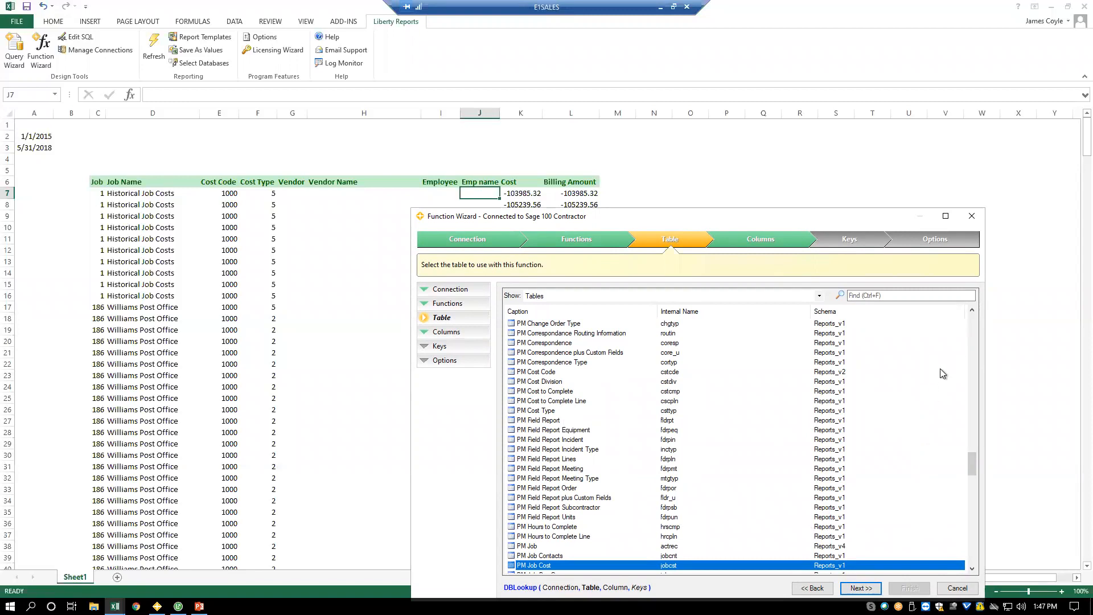
pyautogui.click(972, 336)
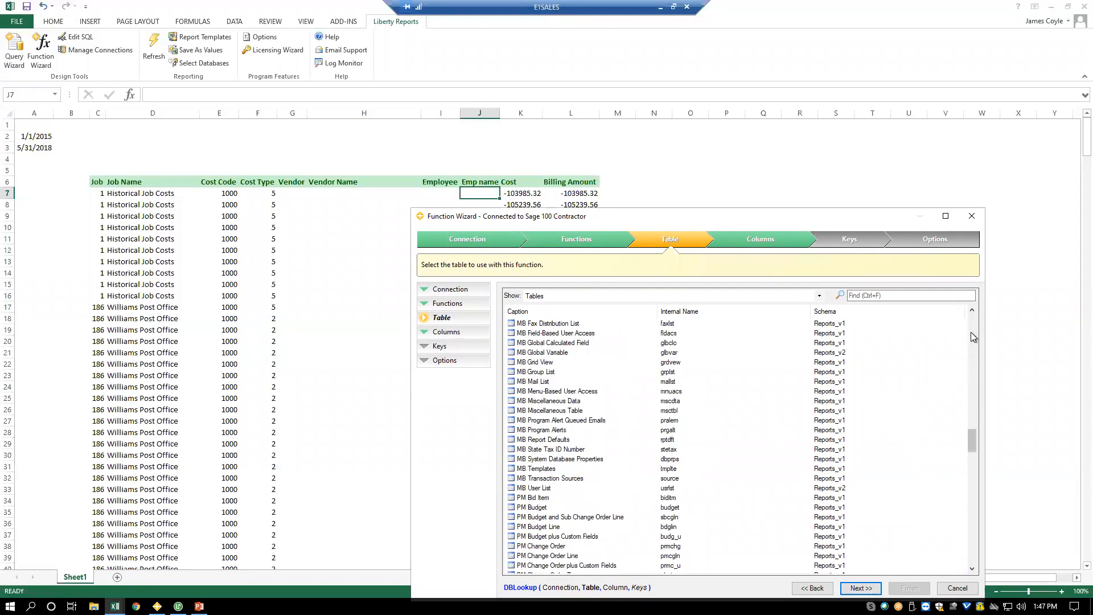
pyautogui.click(972, 336)
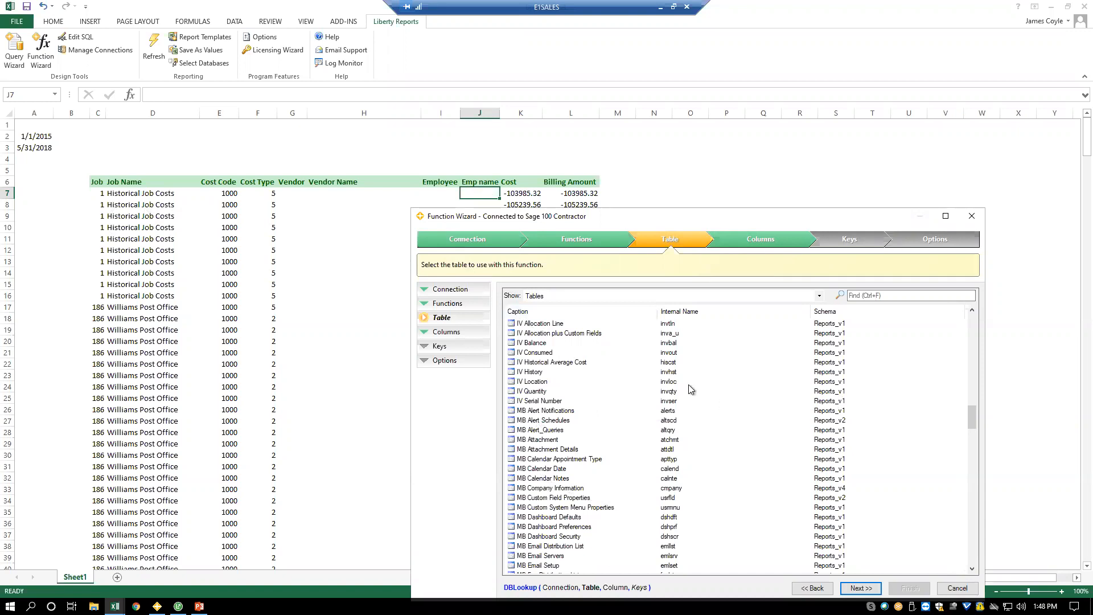
pyautogui.click(883, 296)
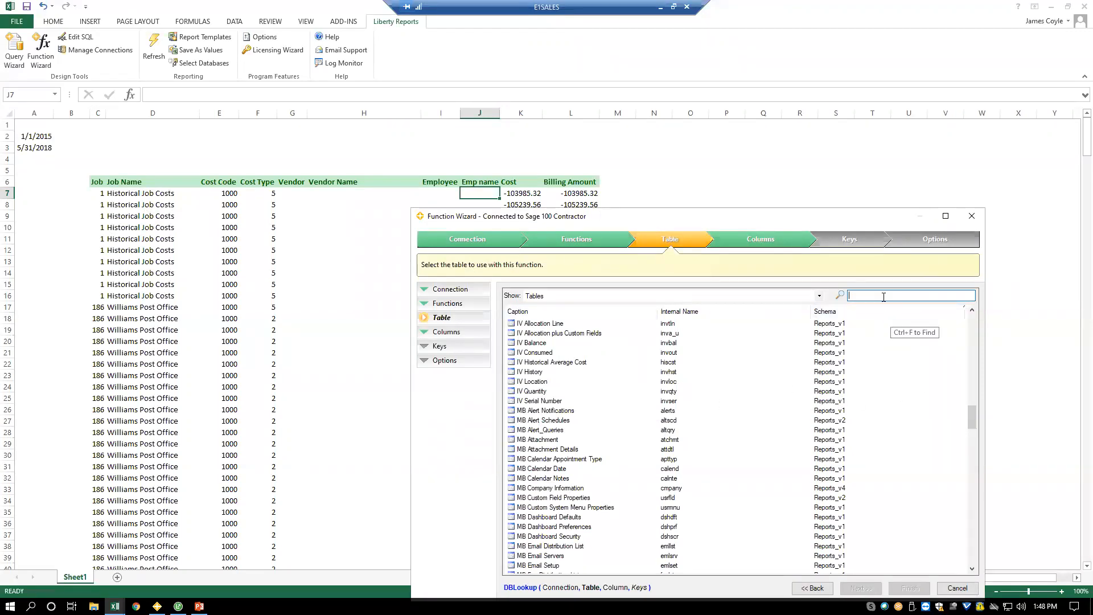
pyautogui.write('employ')
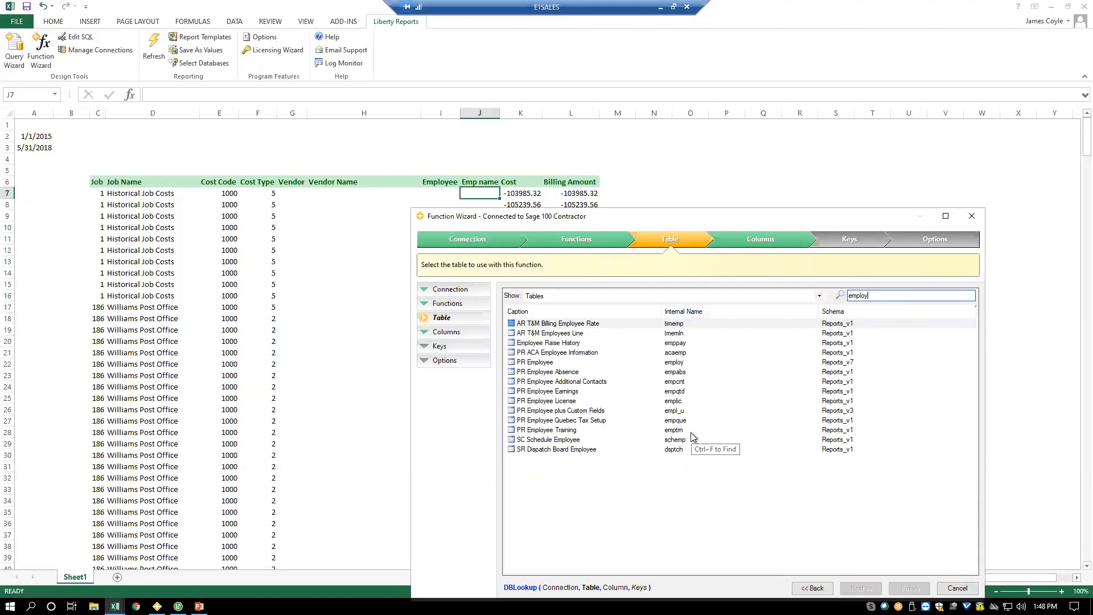
pyautogui.click(529, 365)
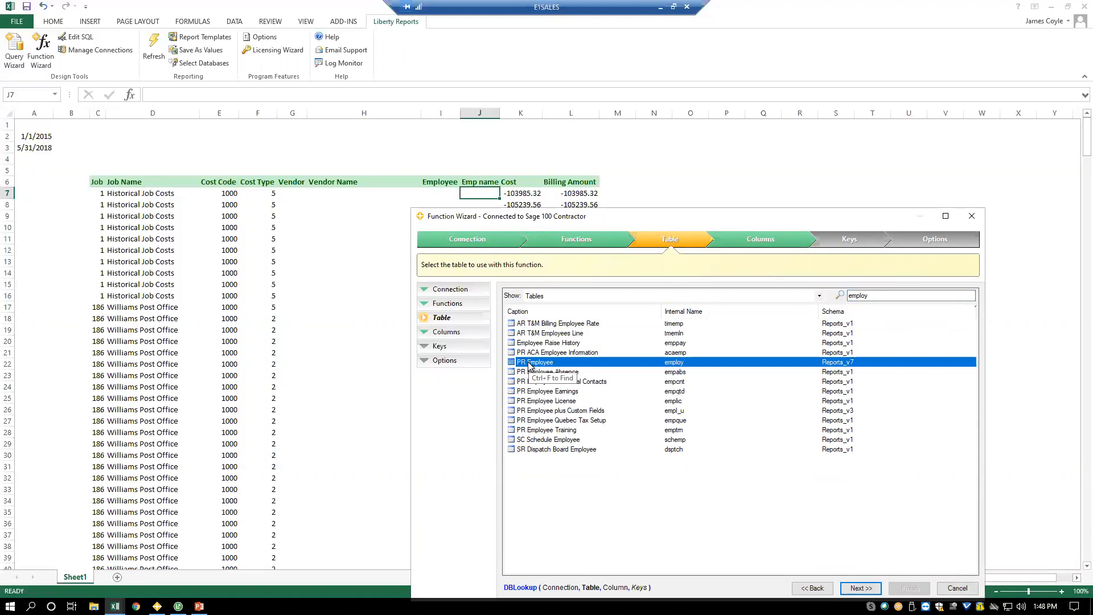
pyautogui.doubleClick(529, 362)
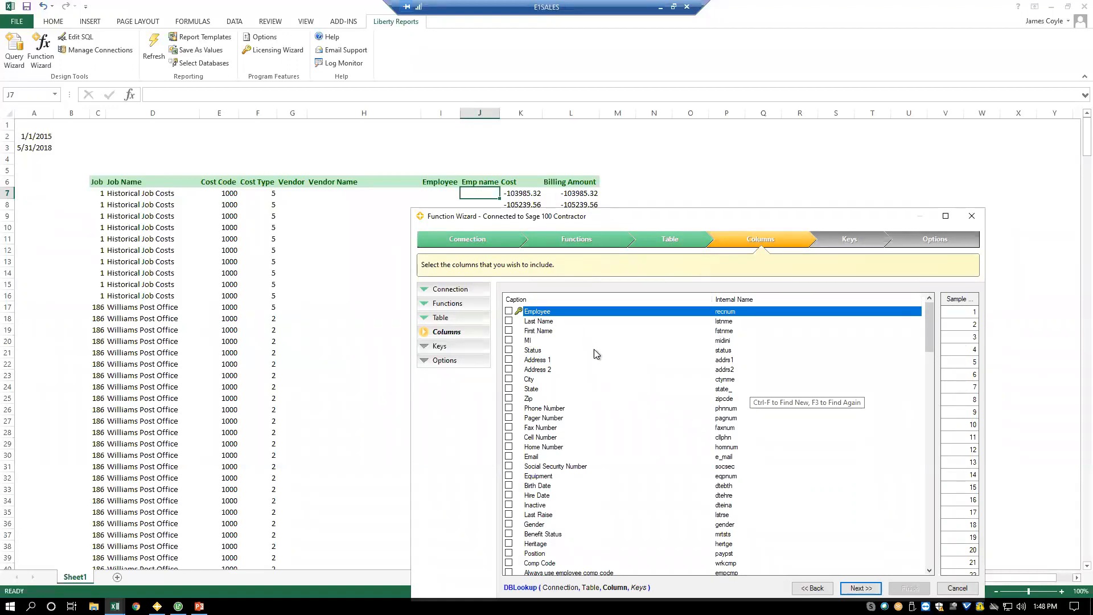
pyautogui.click(509, 320)
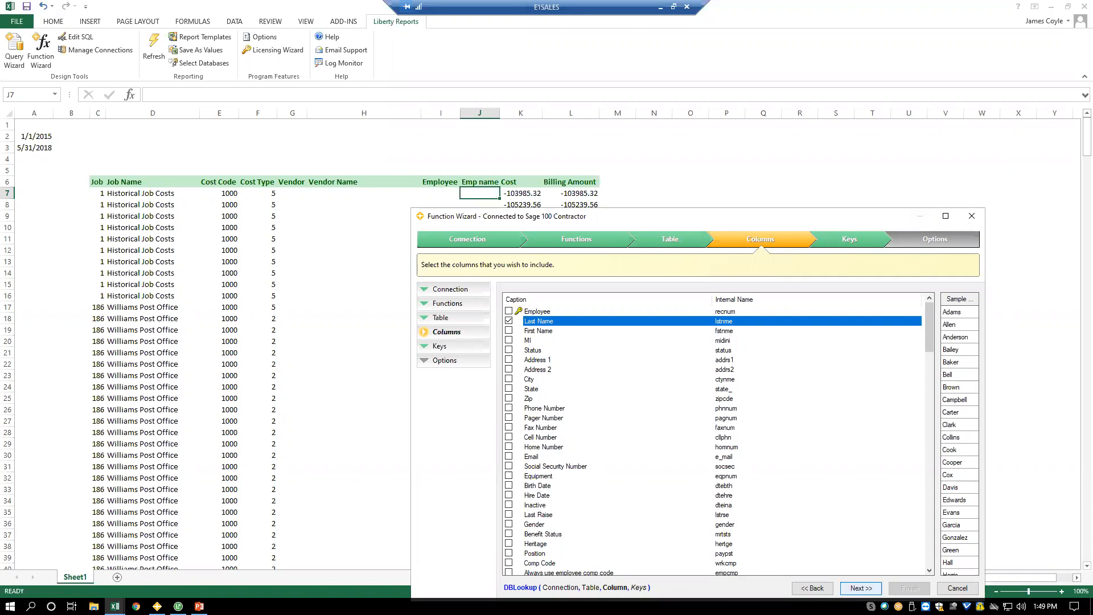
pyautogui.click(860, 587)
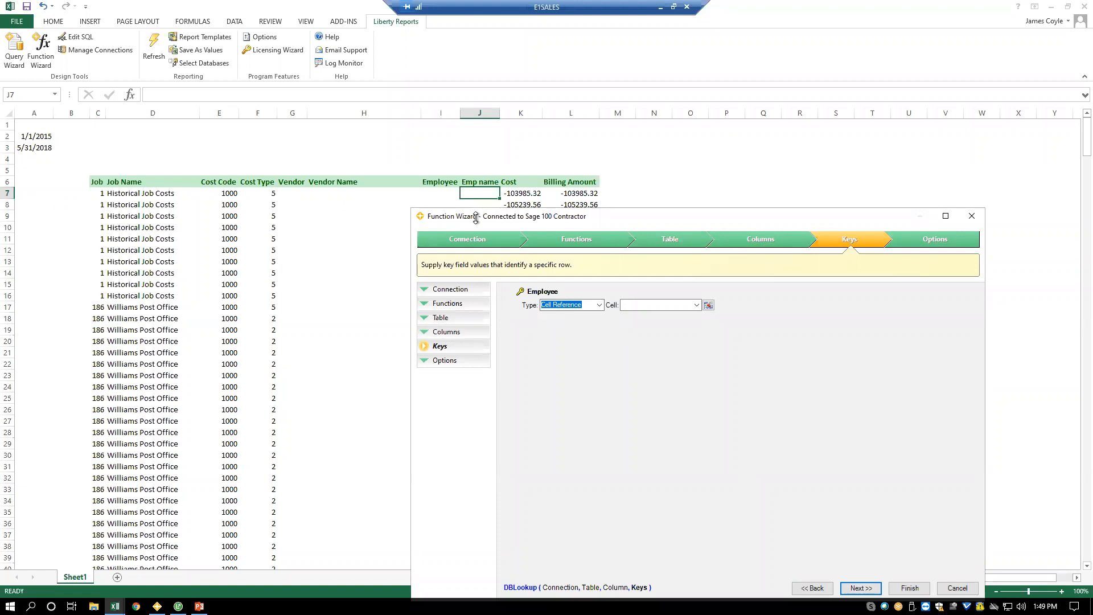
# - Set the Employee key to cell reference $I7 and insert the lookup filled down without column captions
pyautogui.click(653, 305)
pyautogui.write('$I7')
pyautogui.press('BackSpace')
pyautogui.write('7')
pyautogui.click(860, 588)
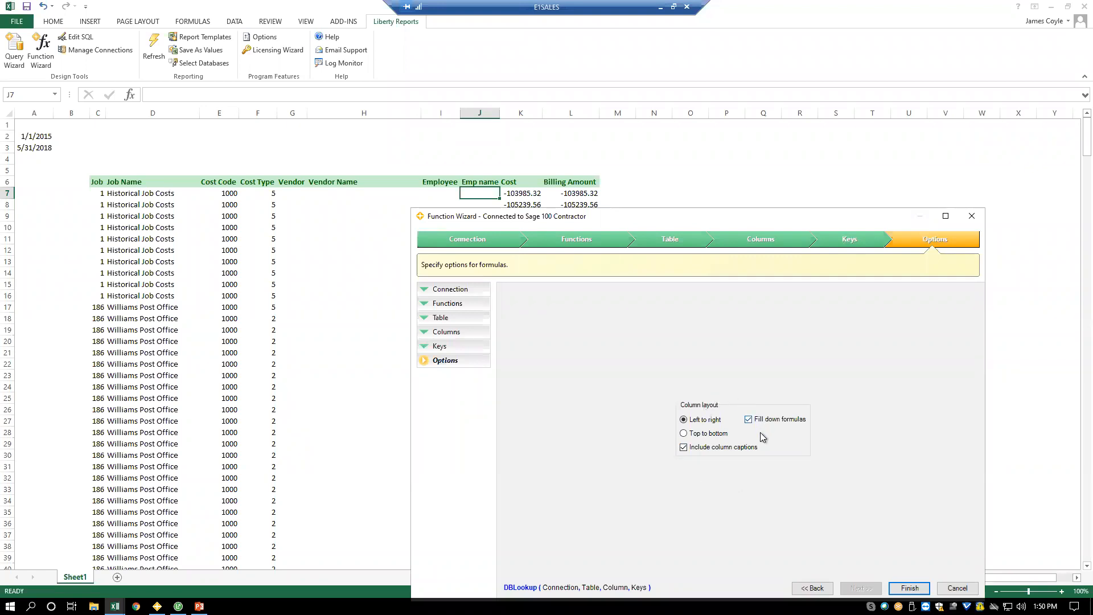
pyautogui.click(707, 449)
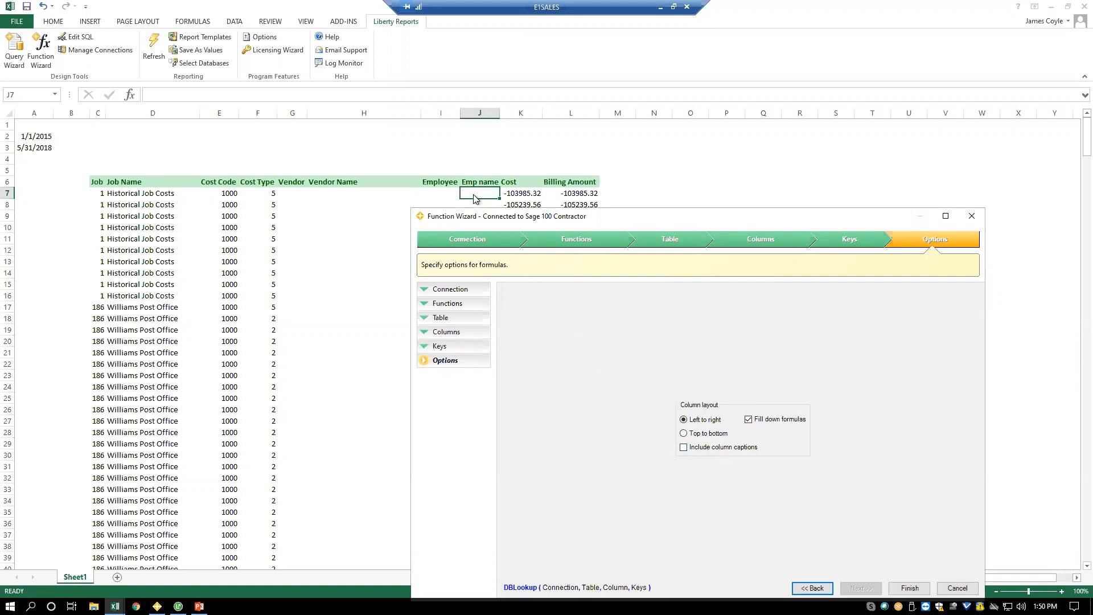
pyautogui.click(909, 589)
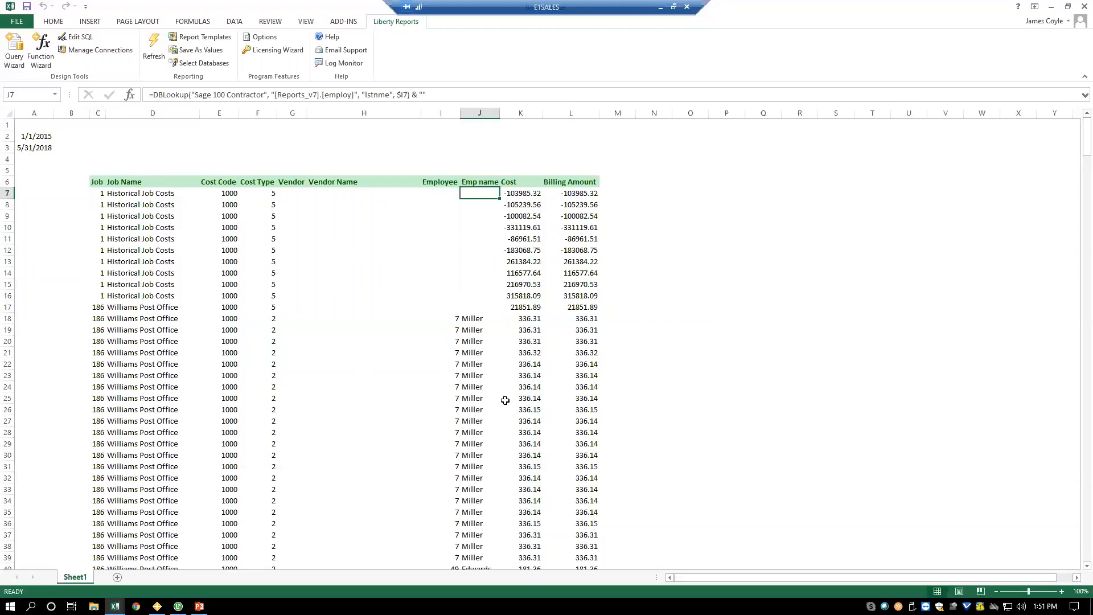
# - Enter "%" as a new column header in M6, beside Billing Amount
pyautogui.click(619, 195)
pyautogui.click(617, 183)
pyautogui.write('%')
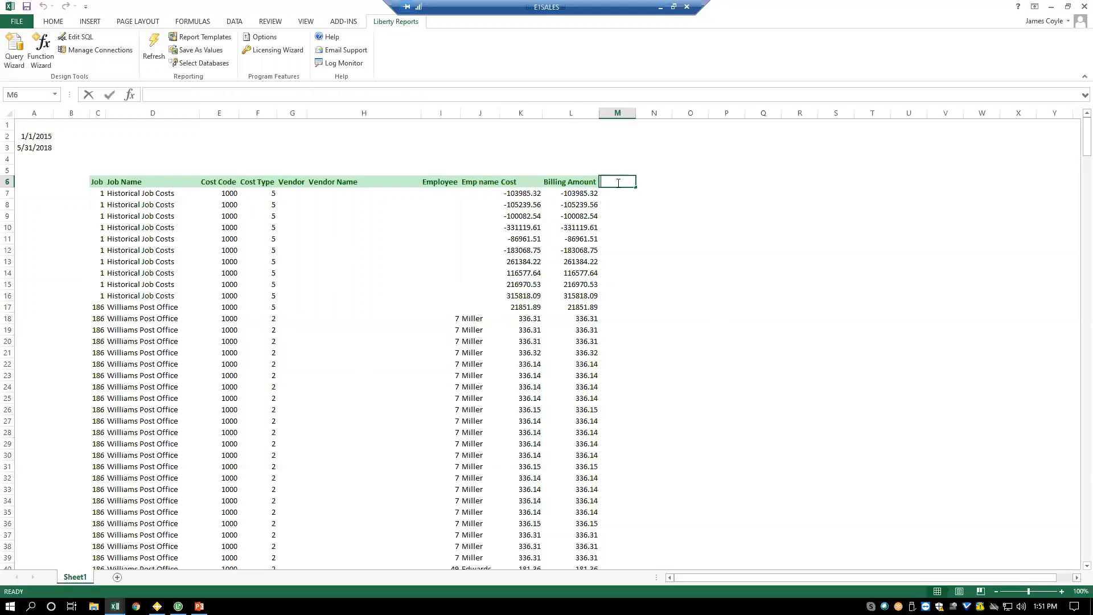
pyautogui.press('Return')
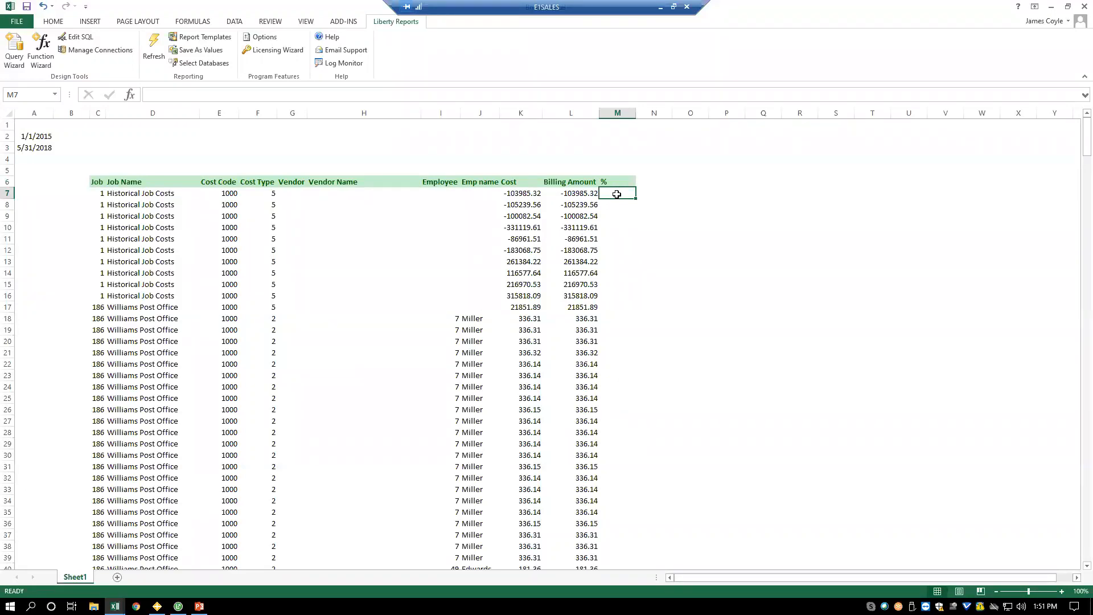
# - Enter the formula =K7/L7 in M7 to divide Cost by Billing Amount
pyautogui.write('=')
pyautogui.click(522, 192)
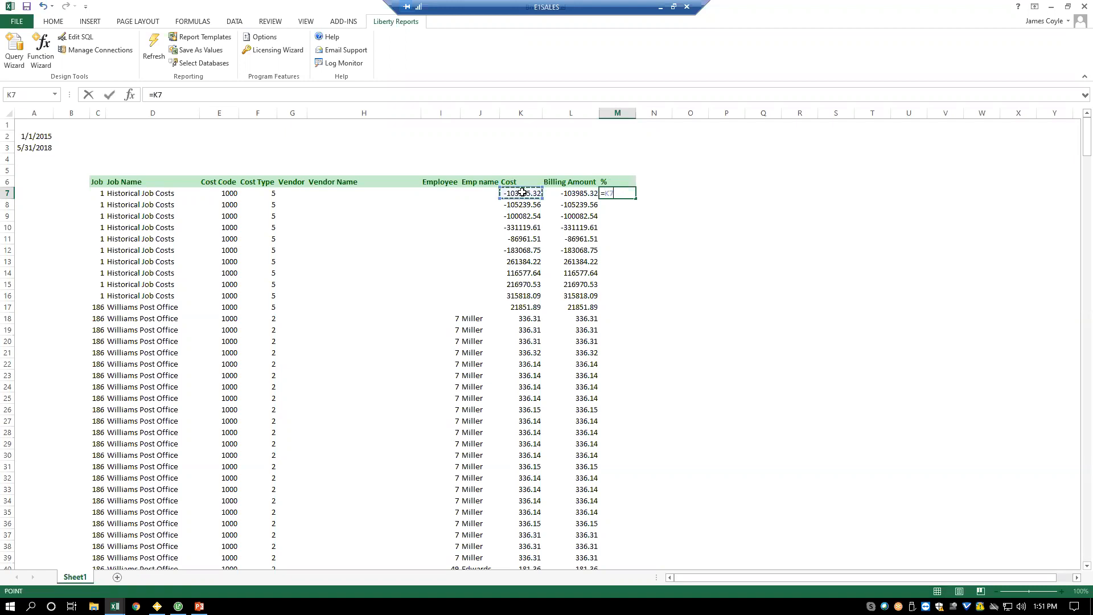
pyautogui.write('/')
pyautogui.click(575, 193)
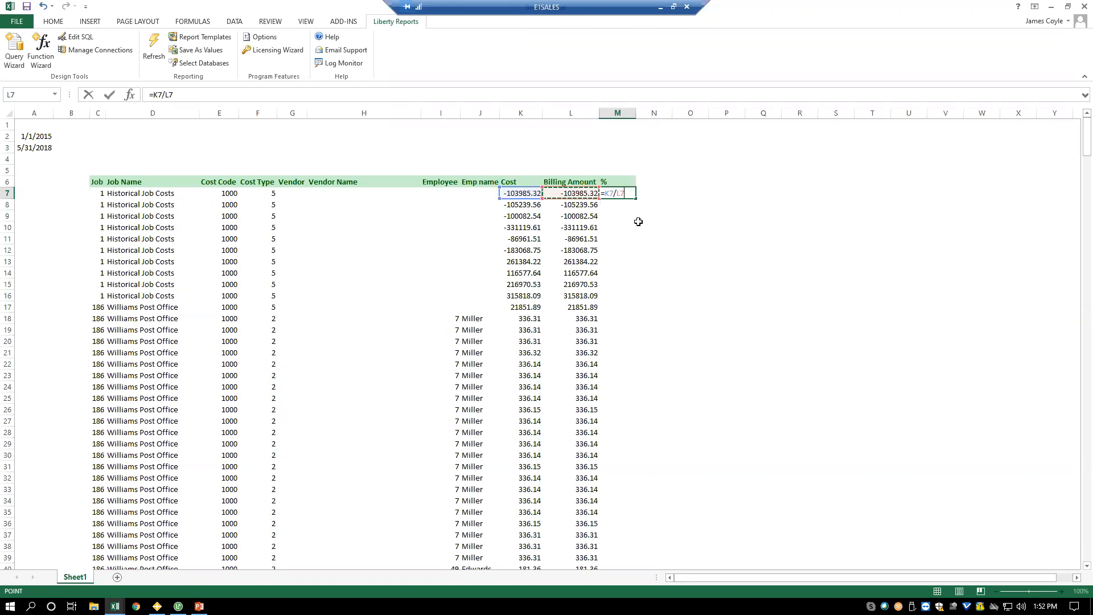
pyautogui.press('Return')
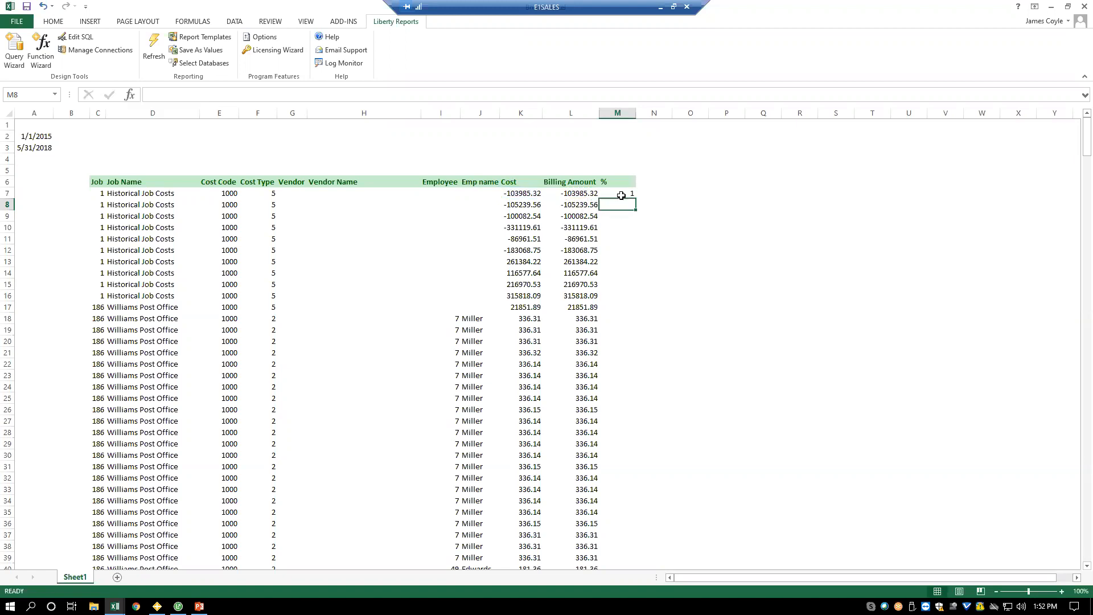
# - Fill the Cost divided by Billing Amount formula in M7 down the % column for all query rows
pyautogui.click(626, 196)
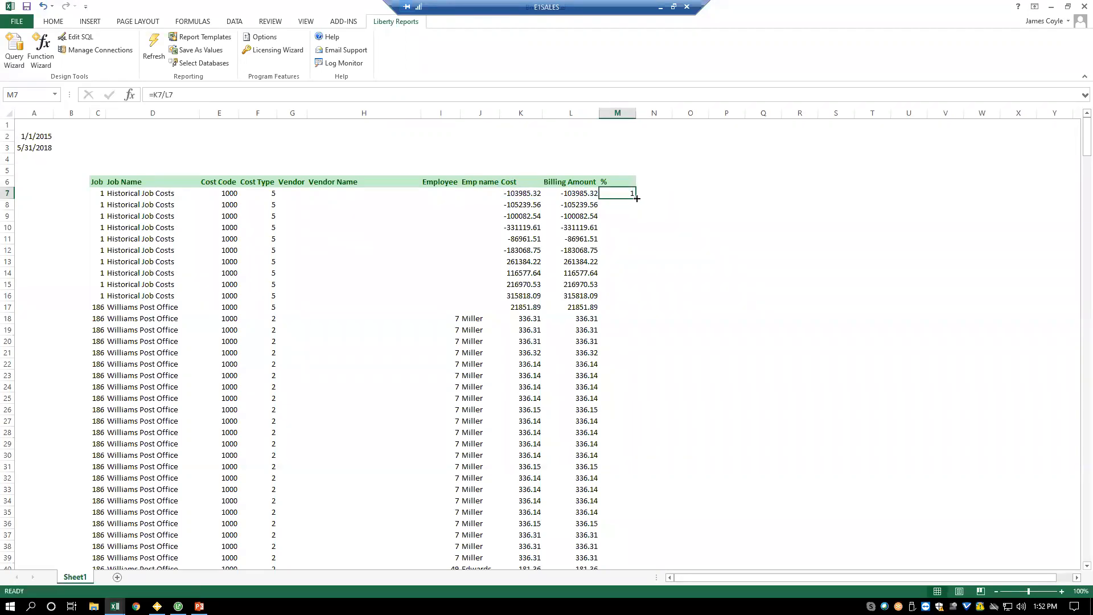
pyautogui.doubleClick(637, 198)
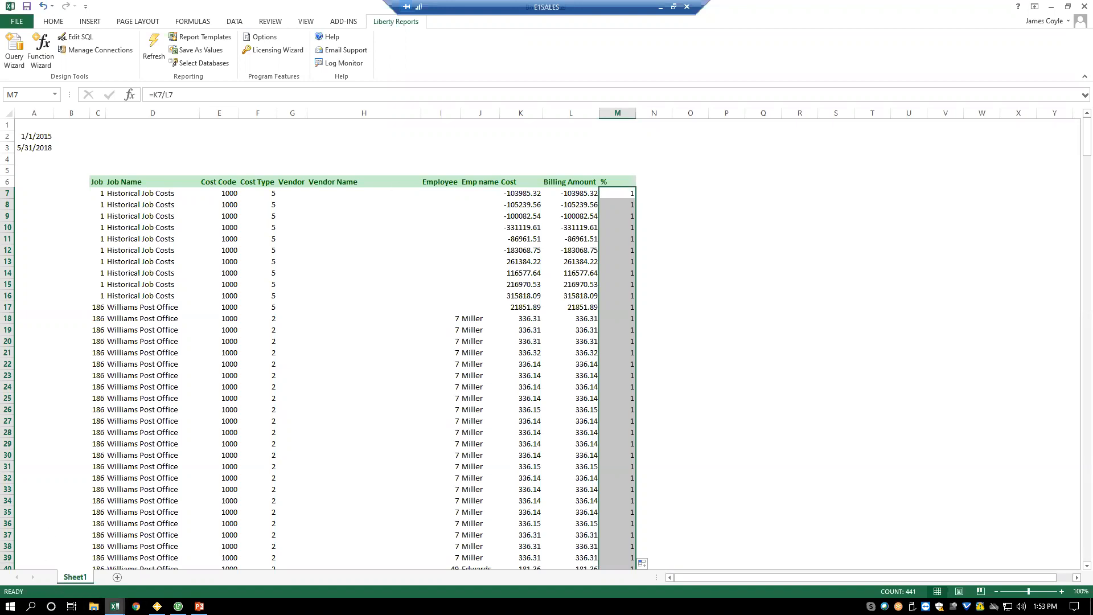
# - Switch to the Job Cost Forecast workbook and inspect the Cost At Completion cells in its first rows
pyautogui.click(115, 606)
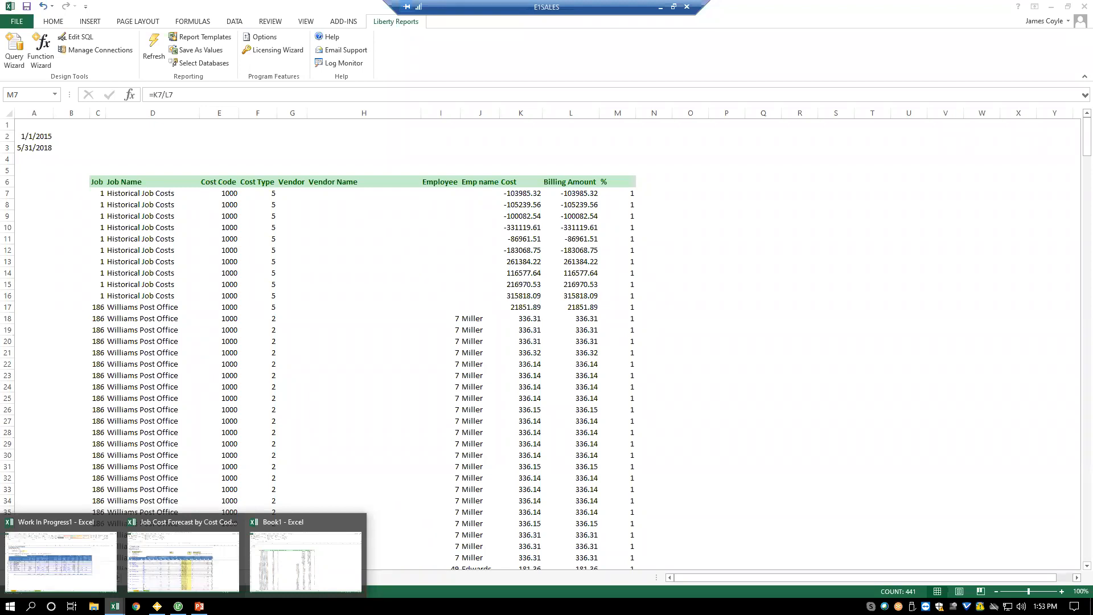
pyautogui.click(152, 579)
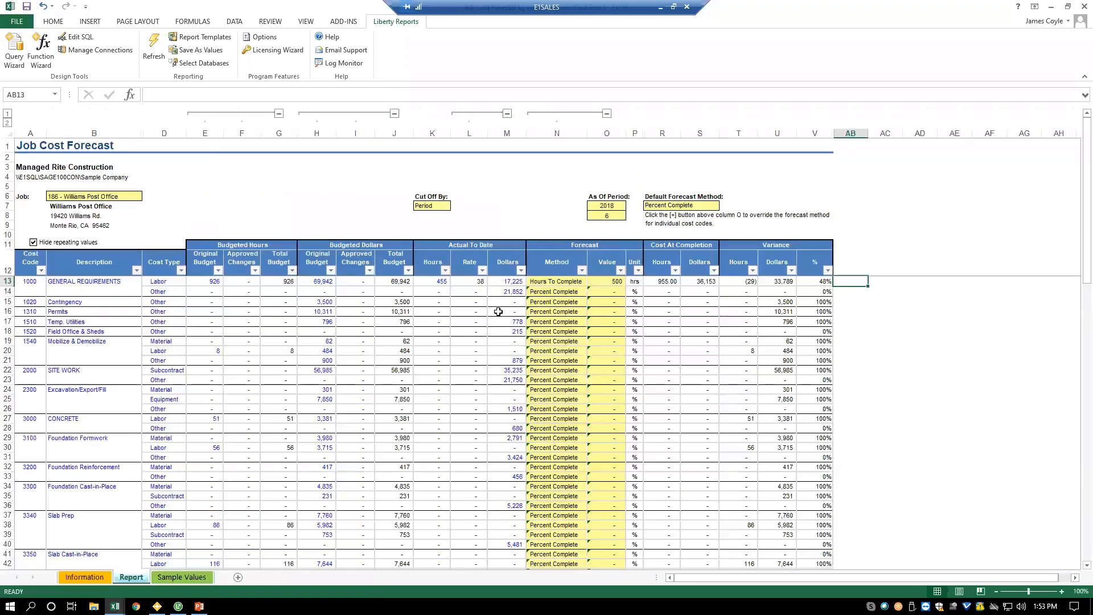
pyautogui.click(704, 282)
pyautogui.click(674, 281)
pyautogui.click(713, 303)
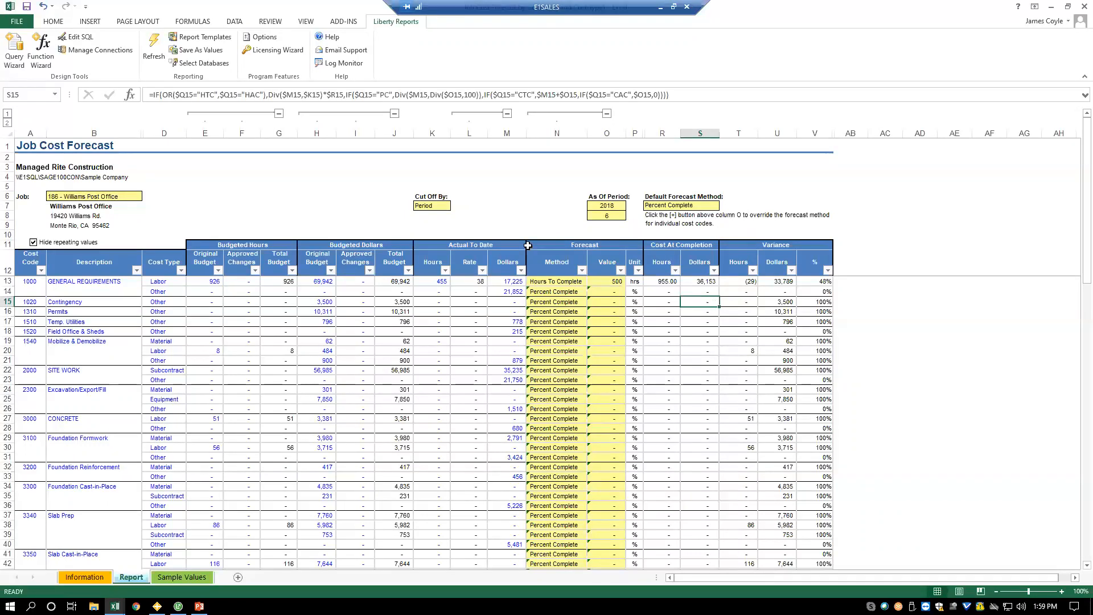
# - Examine the budgeted hours and original budget dollars for the General Requirements labor row, then clear the selection
pyautogui.click(206, 281)
pyautogui.moveTo(263, 285); pyautogui.dragTo(315, 281)
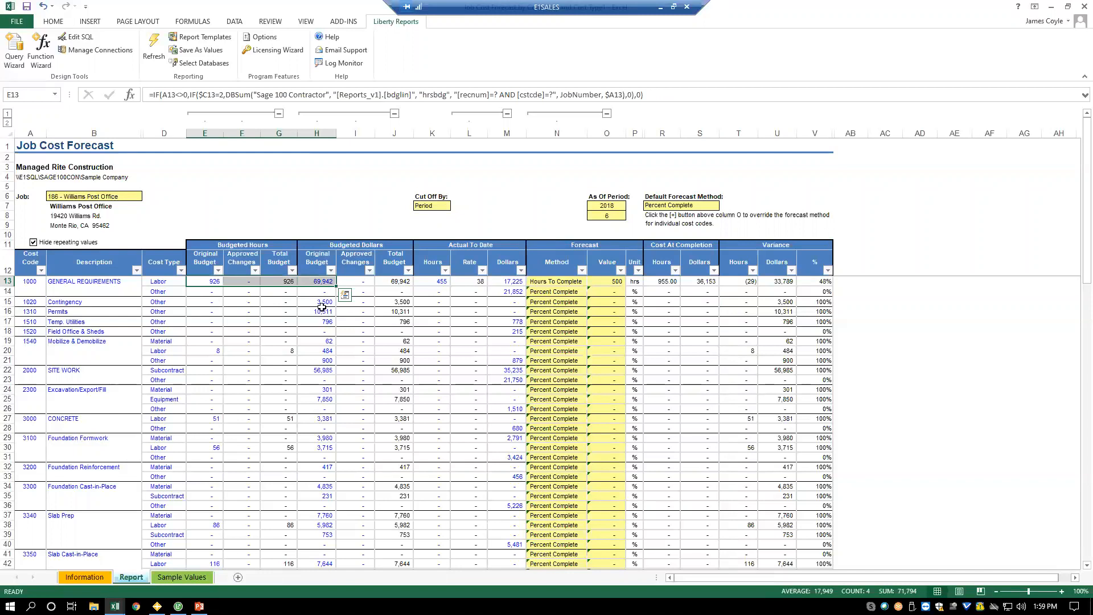
pyautogui.click(395, 167)
pyautogui.moveTo(437, 168); pyautogui.dragTo(420, 169)
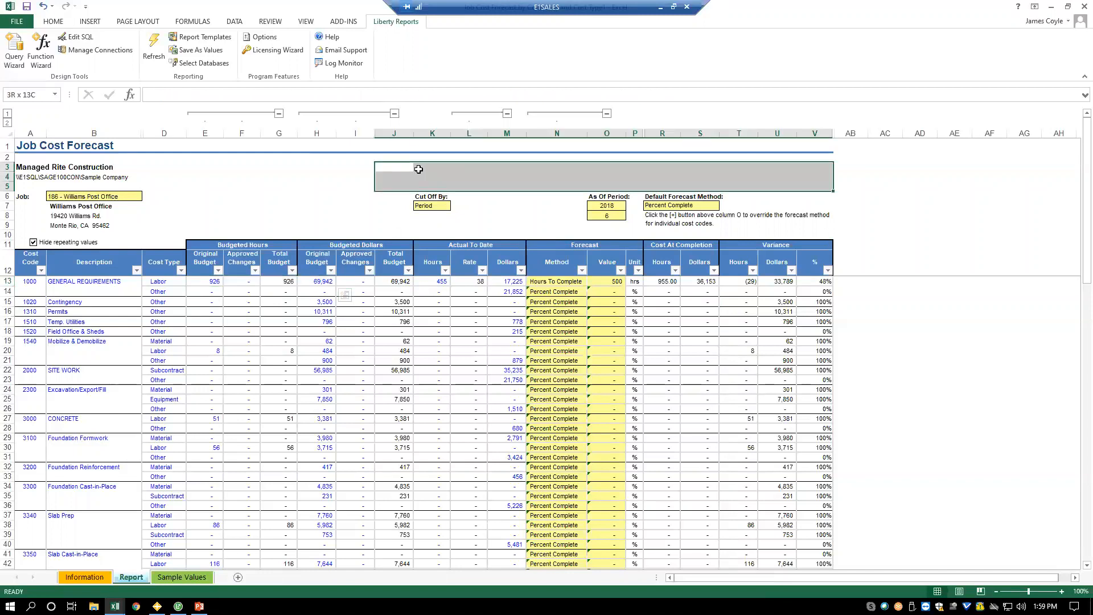
pyautogui.click(372, 183)
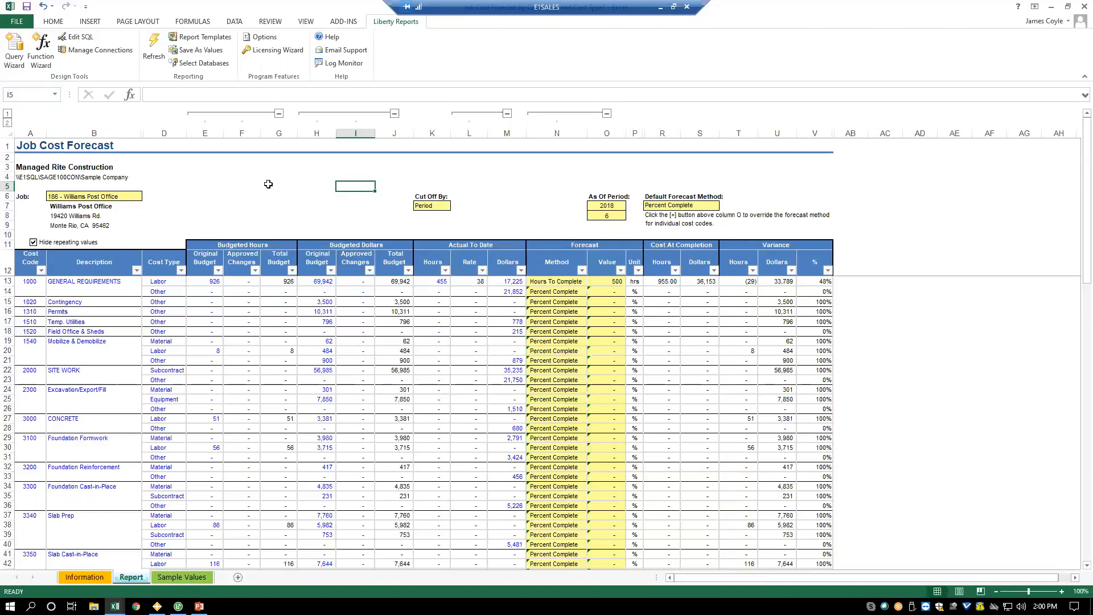
# - Switch to the PowerPoint presentation and start the slide show from the "Creating Financials considerations..." slide
pyautogui.click(199, 606)
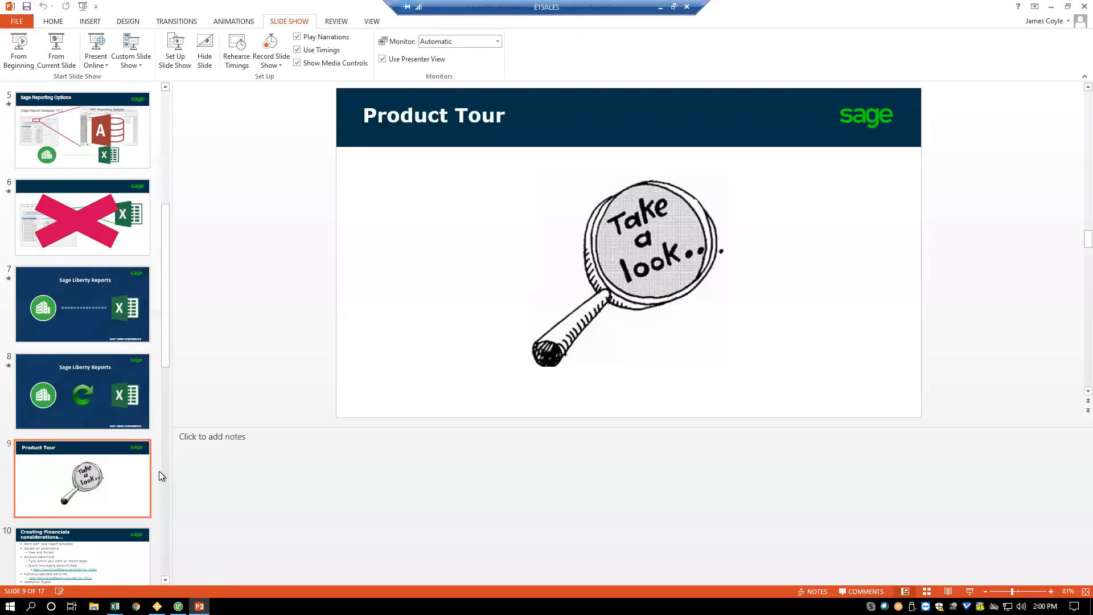
pyautogui.click(95, 547)
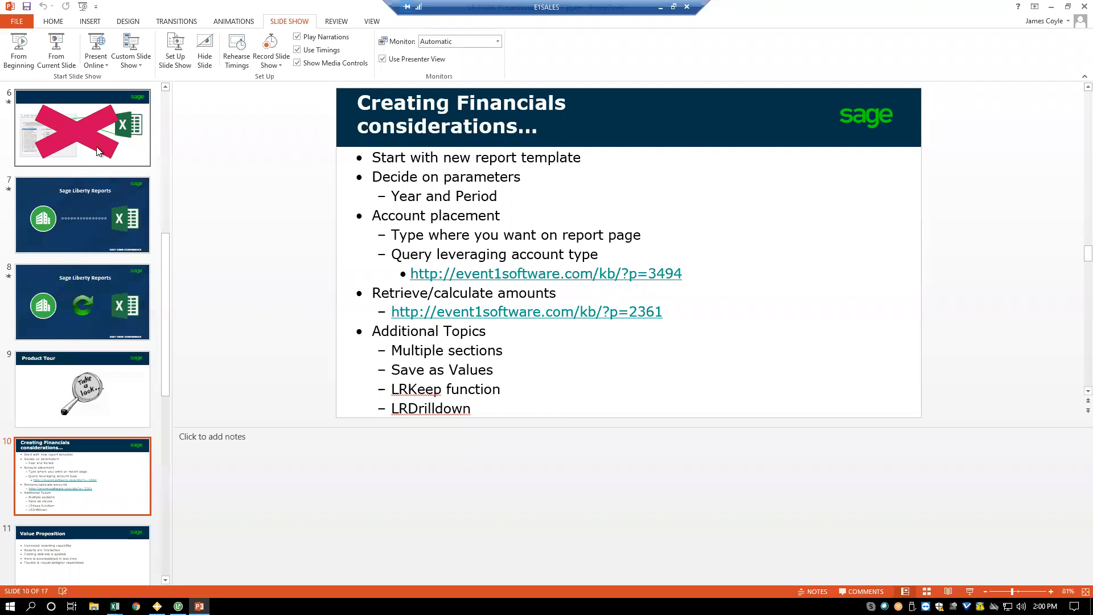
pyautogui.click(56, 50)
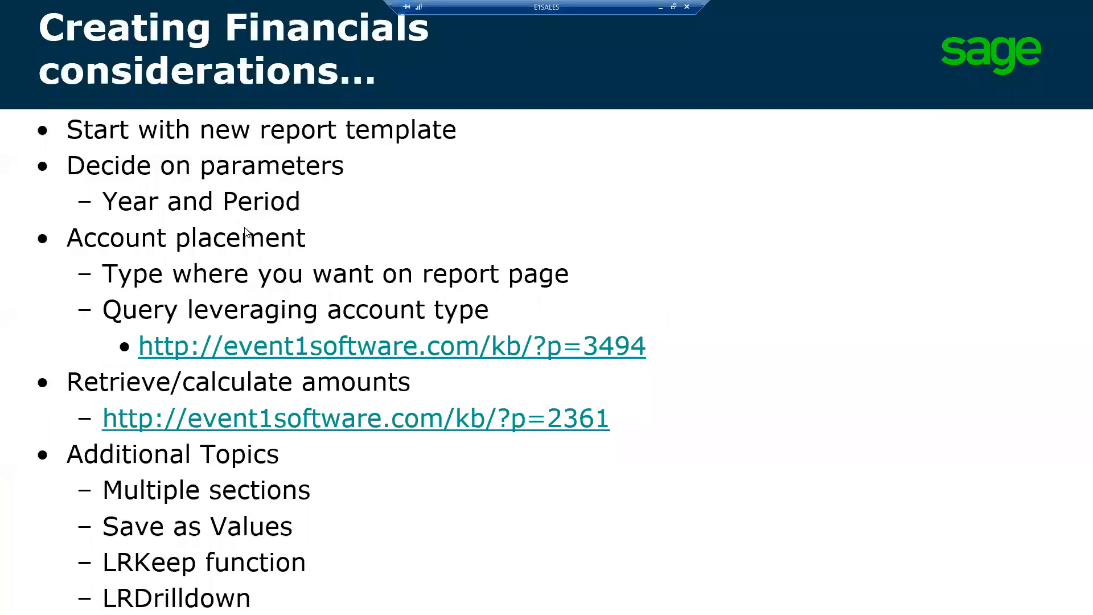